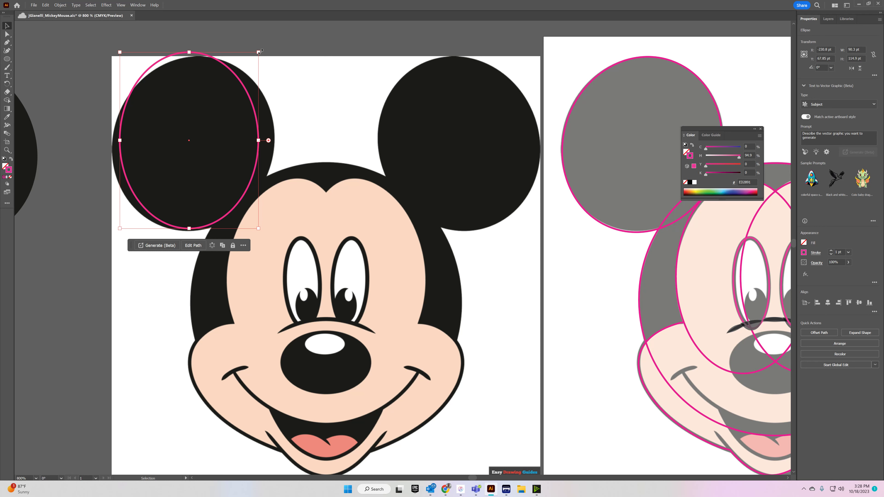
# Step: Rotate the ellipse over the left ear to about 340° and stretch it to about 105 by 113 pt along the ear's outline
pyautogui.moveTo(260, 51); pyautogui.dragTo(298, 71)
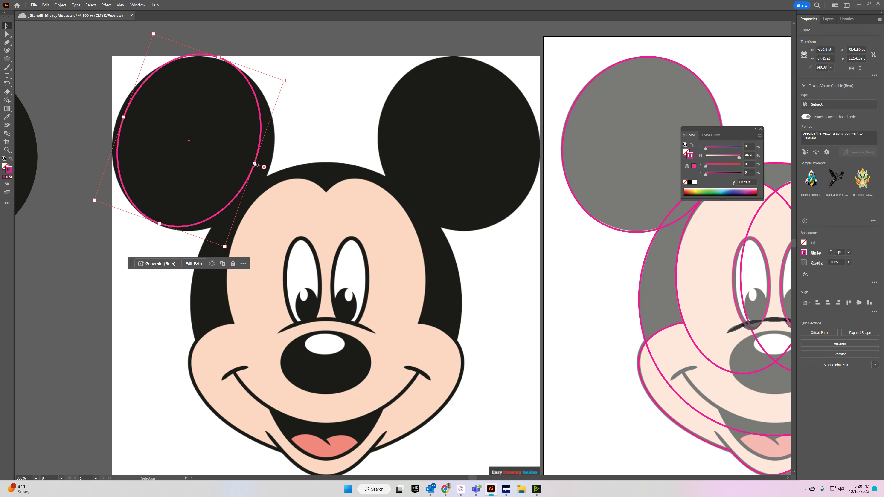
pyautogui.moveTo(255, 164); pyautogui.dragTo(270, 170)
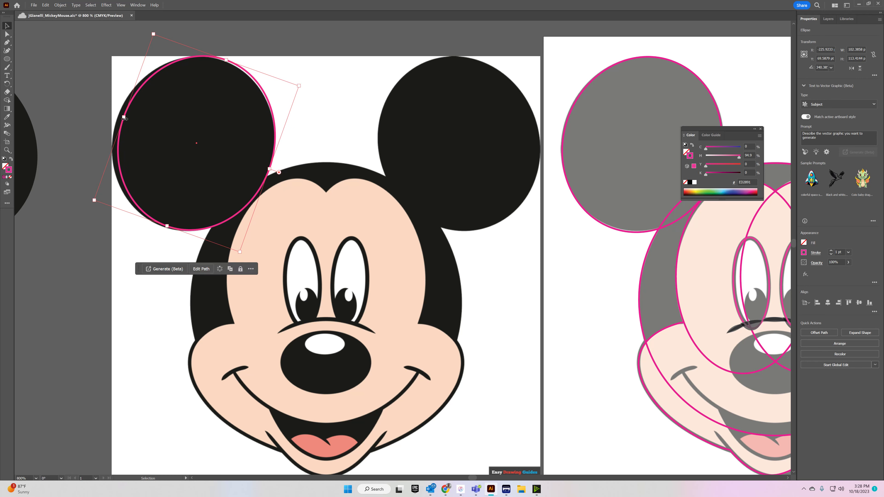
pyautogui.moveTo(123, 118); pyautogui.dragTo(119, 115)
# Step: Duplicate the ear ellipse onto the right ear and rotate the copy to about 19° to match its tilt
pyautogui.moveTo(223, 59); pyautogui.dragTo(502, 85)
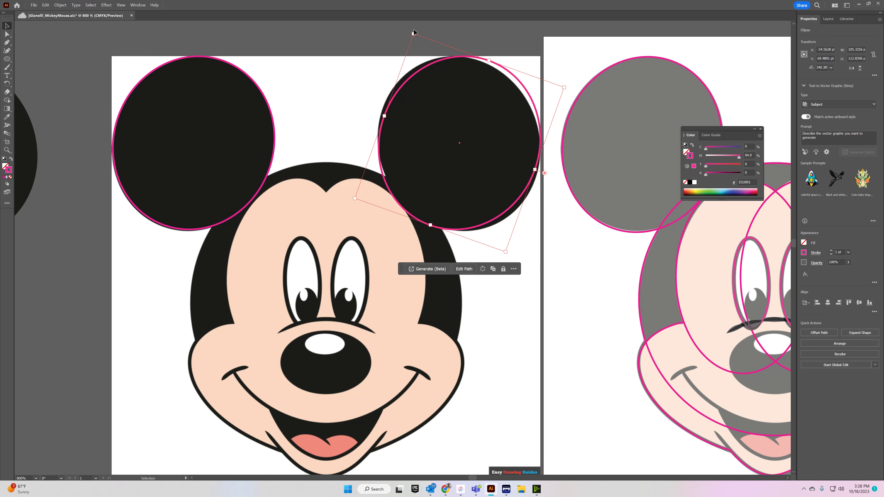
pyautogui.moveTo(414, 32); pyautogui.dragTo(330, 74)
pyautogui.click(334, 323)
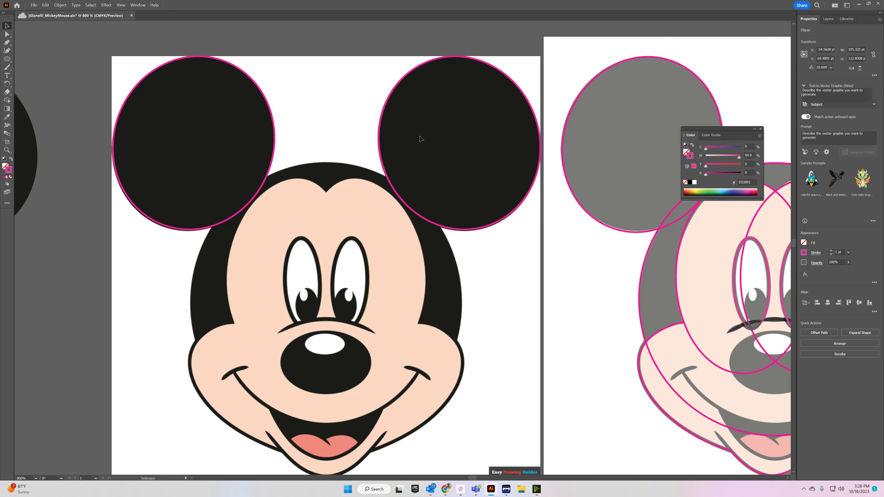
# Step: Draw an ellipse over the head and resize it to about 176 by 184 pt to match the head's black outline
pyautogui.click(6, 59)
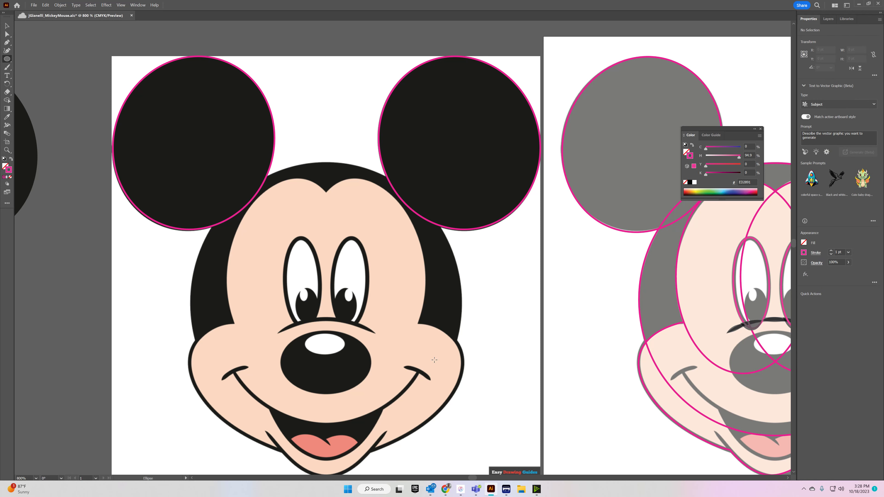
pyautogui.moveTo(327, 307); pyautogui.dragTo(462, 184)
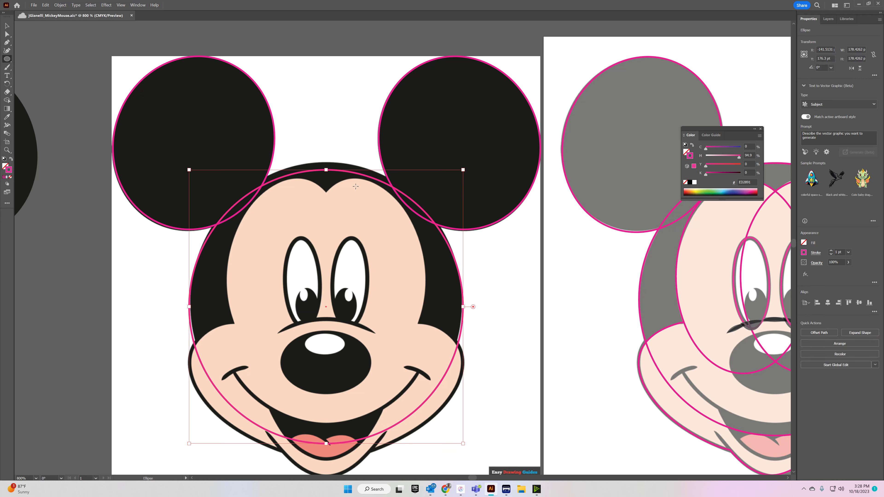
pyautogui.moveTo(326, 169); pyautogui.dragTo(326, 161)
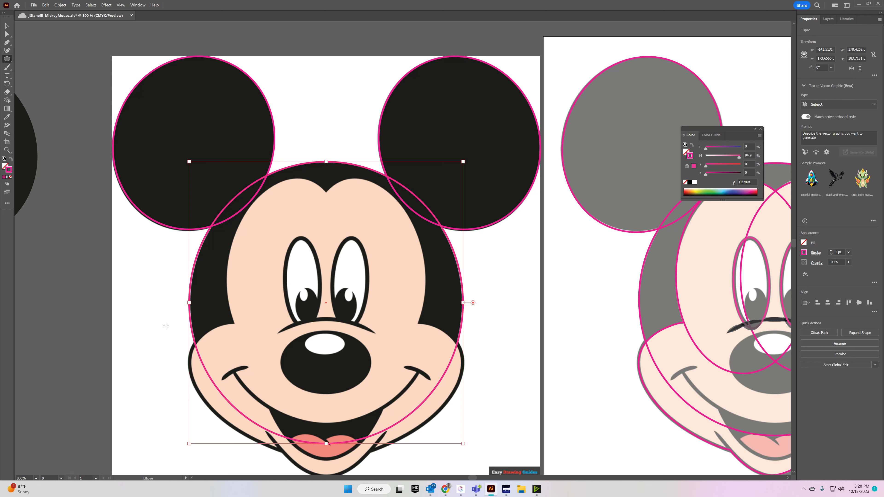
pyautogui.moveTo(189, 302); pyautogui.dragTo(191, 302)
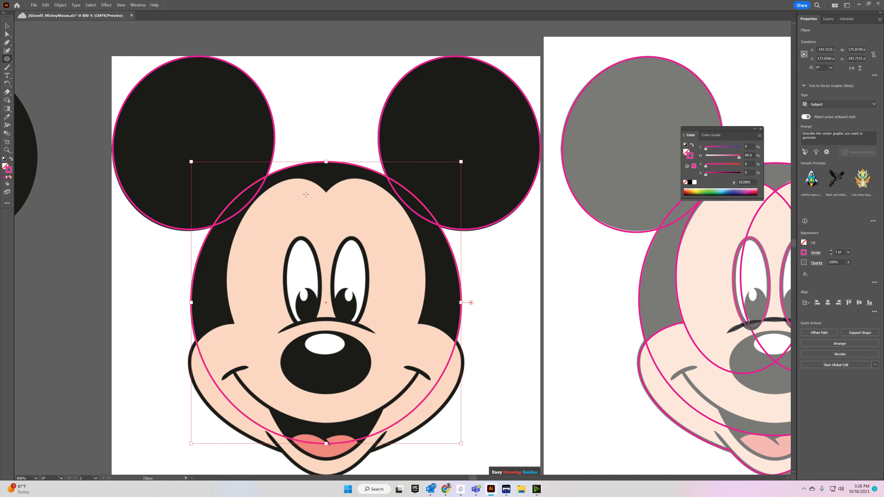
pyautogui.click(7, 26)
pyautogui.click(294, 111)
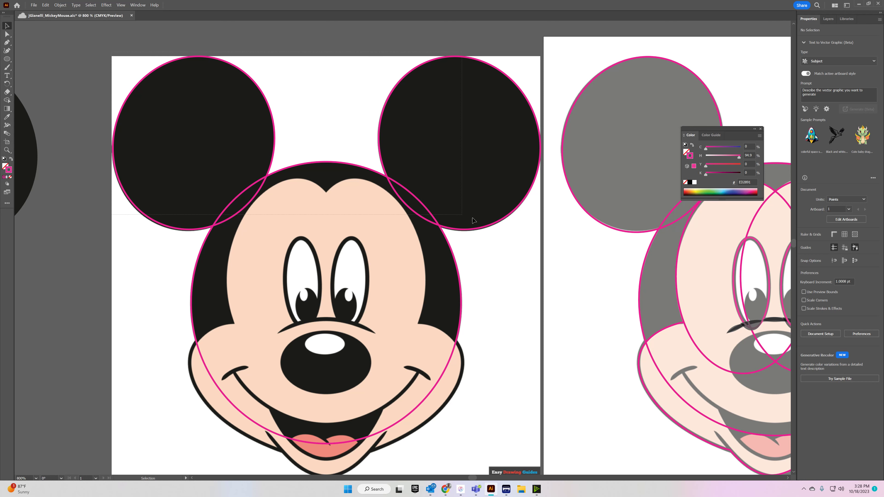
# Step: Merge the two ear ellipses and the head ellipse into one silhouette with the Shape Builder tool
pyautogui.hotkey('ctrl', 'a')
pyautogui.click(7, 100)
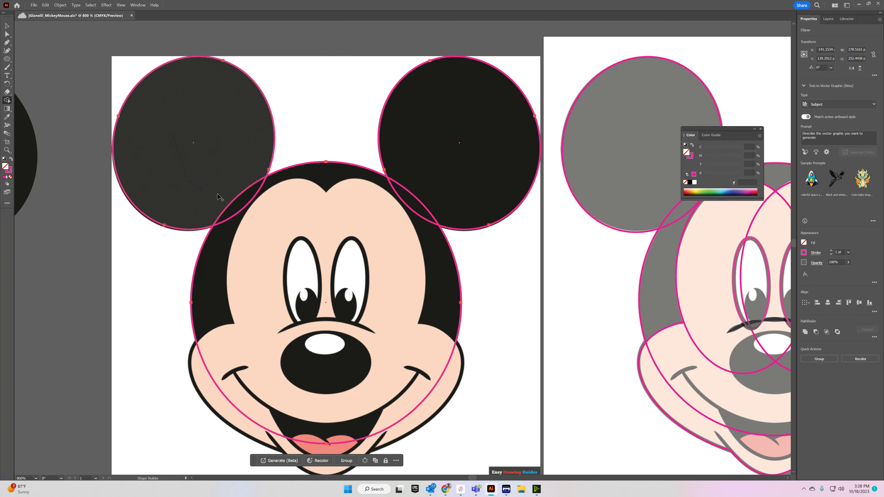
pyautogui.moveTo(217, 196)
pyautogui.mouseDown()
pyautogui.moveTo(341, 209)
pyautogui.moveTo(427, 188)
pyautogui.moveTo(466, 174)
pyautogui.mouseUp()
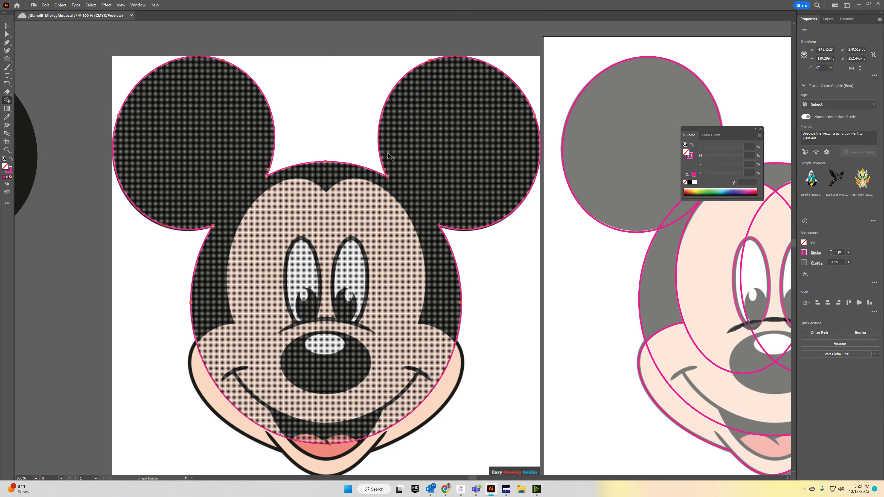
# Step: Swap the merged silhouette's fill and stroke to preview it as a solid shape, and swap them back
pyautogui.click(5, 25)
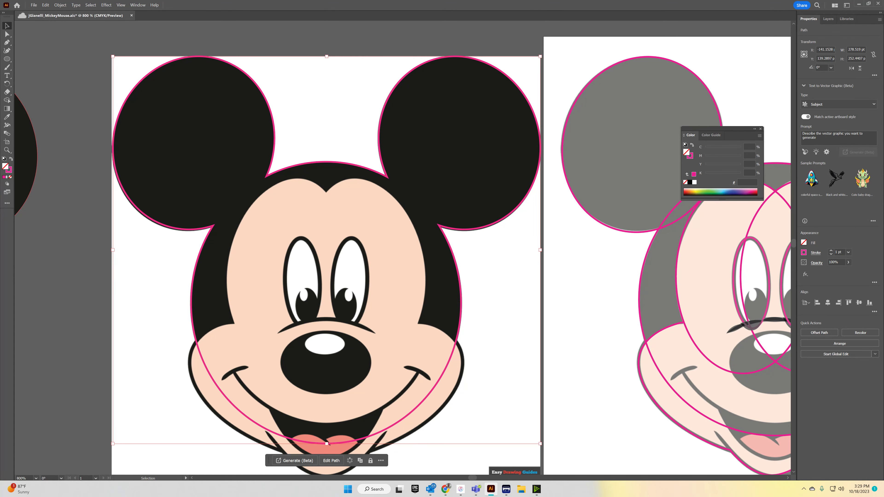
pyautogui.click(11, 158)
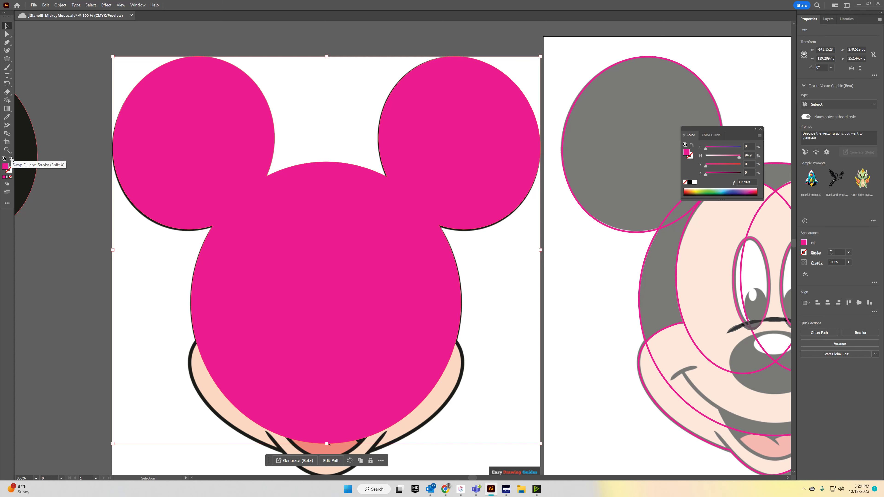
pyautogui.click(11, 158)
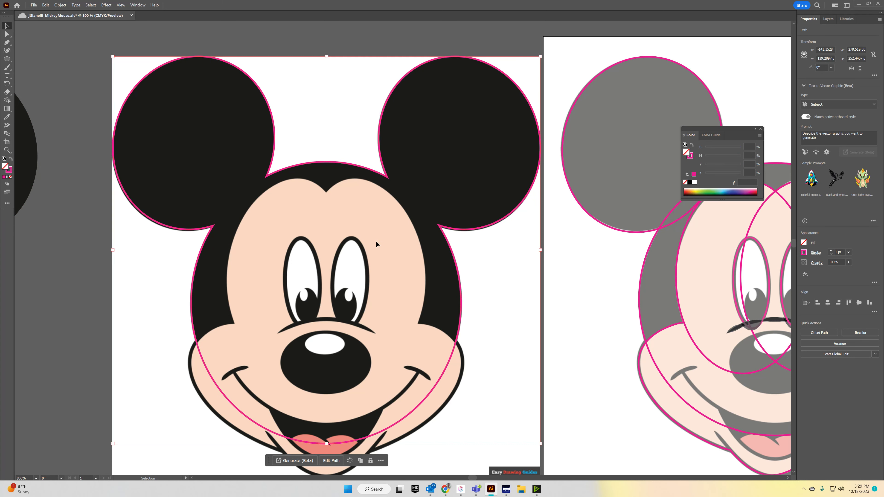
# Step: Save the document and trace the forehead's right half with the Pen tool, from the central peak to a corner point at the right cheek
pyautogui.scroll(-3, 349, 139)
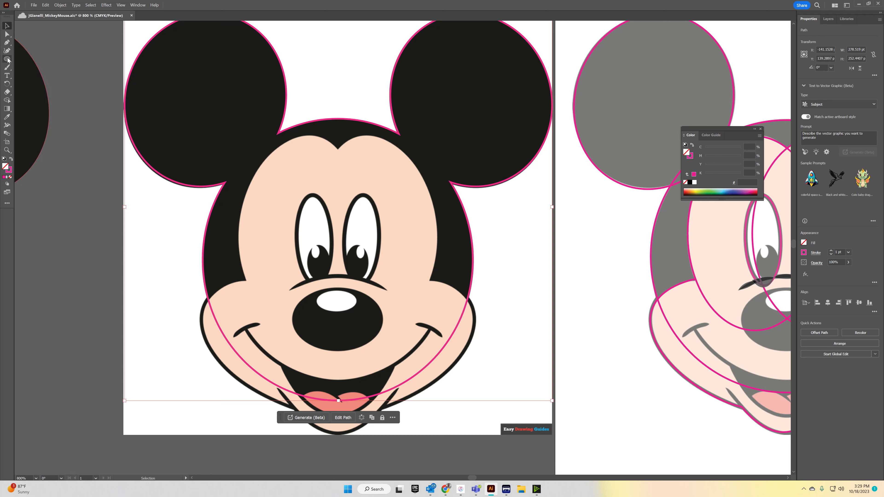
pyautogui.hotkey('ctrl', 's')
pyautogui.press('p')
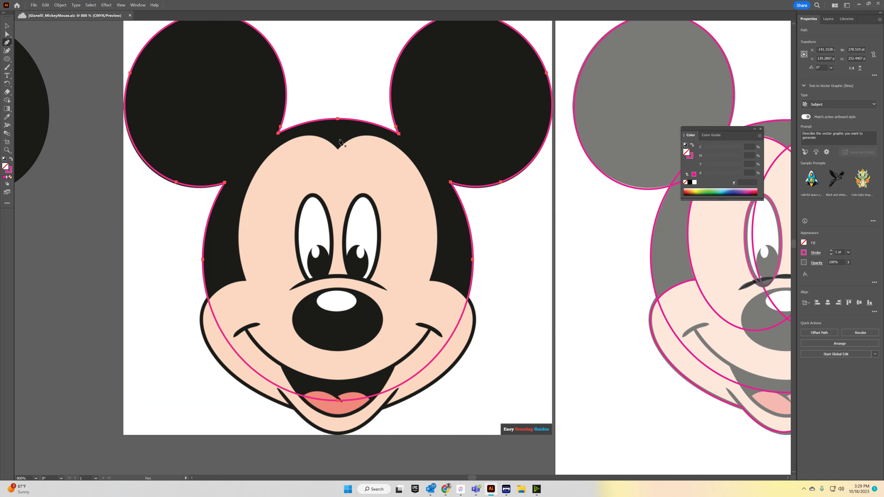
pyautogui.click(338, 149)
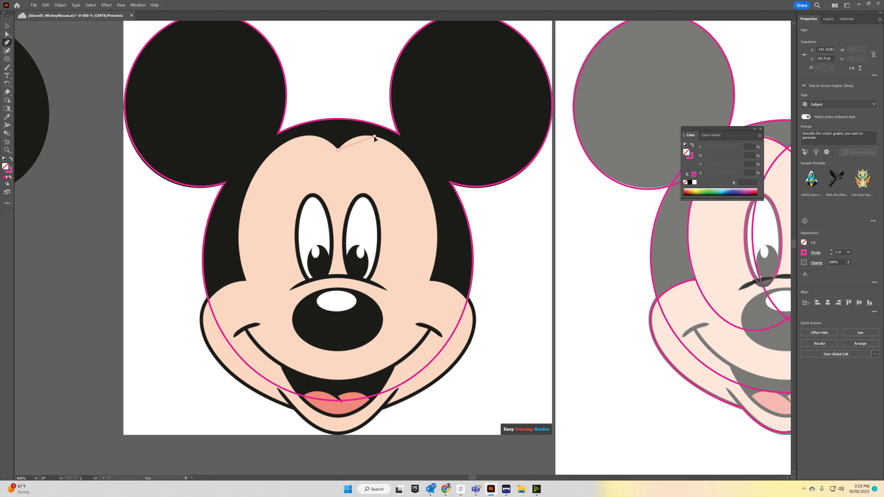
pyautogui.moveTo(374, 136); pyautogui.dragTo(401, 140)
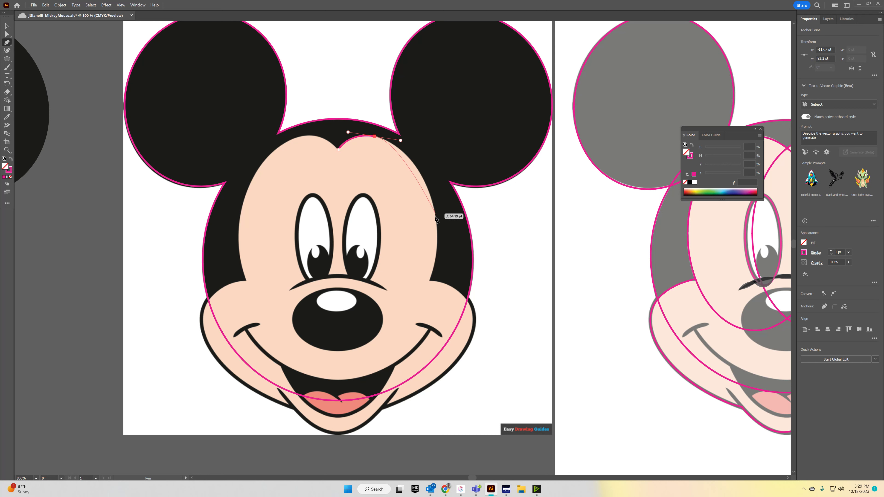
pyautogui.click(430, 282)
pyautogui.moveTo(430, 282); pyautogui.dragTo(406, 381)
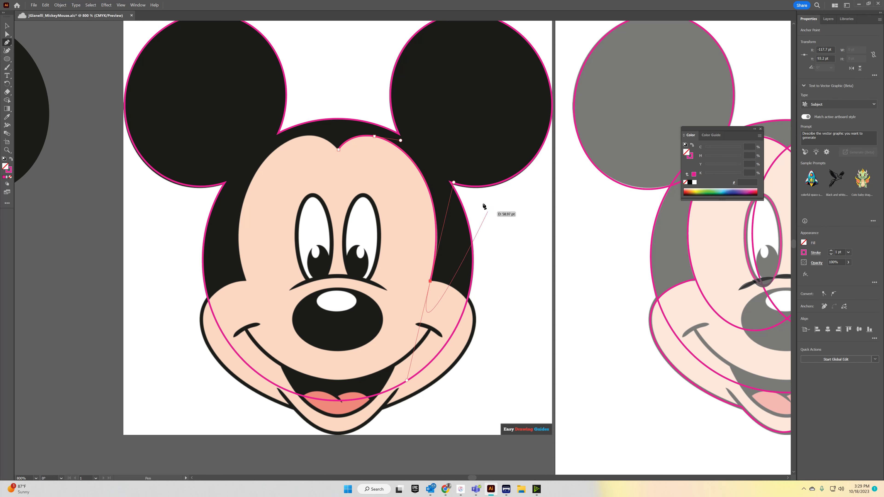
pyautogui.click(430, 282)
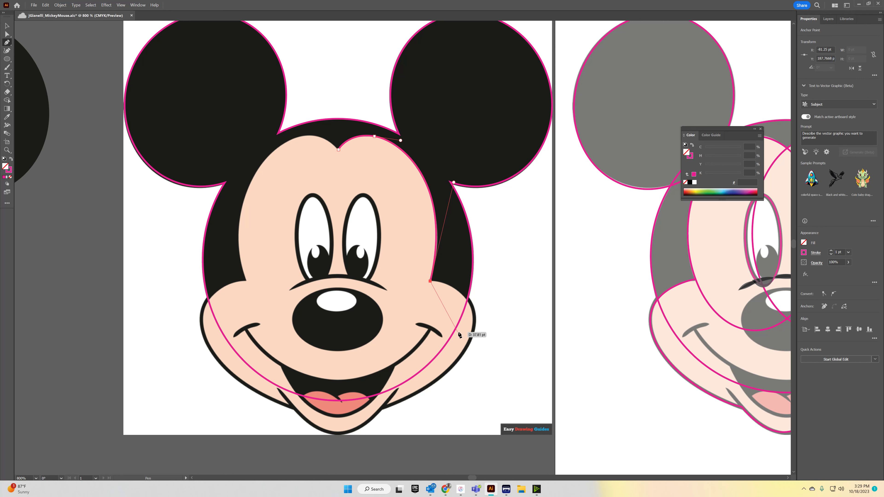
# Step: Continue the face path around the right cheek and jaw to a smooth point at the bottom of the chin
pyautogui.moveTo(474, 318); pyautogui.dragTo(475, 351)
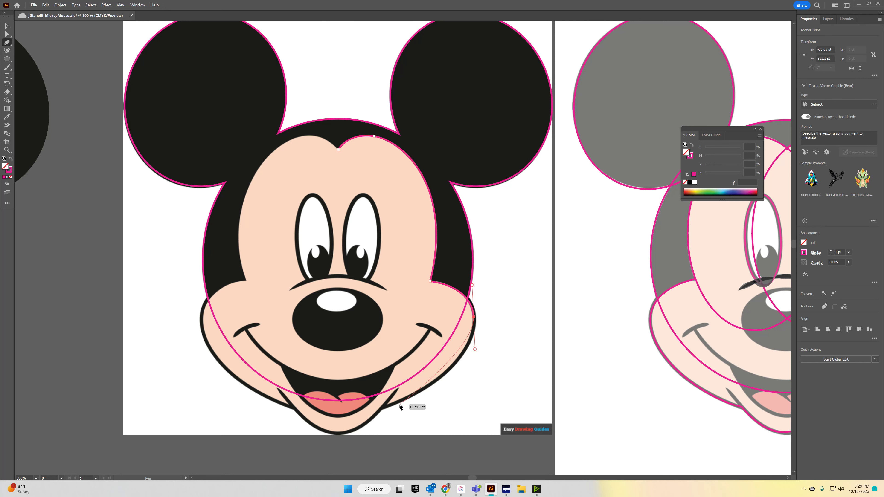
pyautogui.moveTo(385, 407); pyautogui.dragTo(438, 391)
pyautogui.scroll(-2, 394, 404)
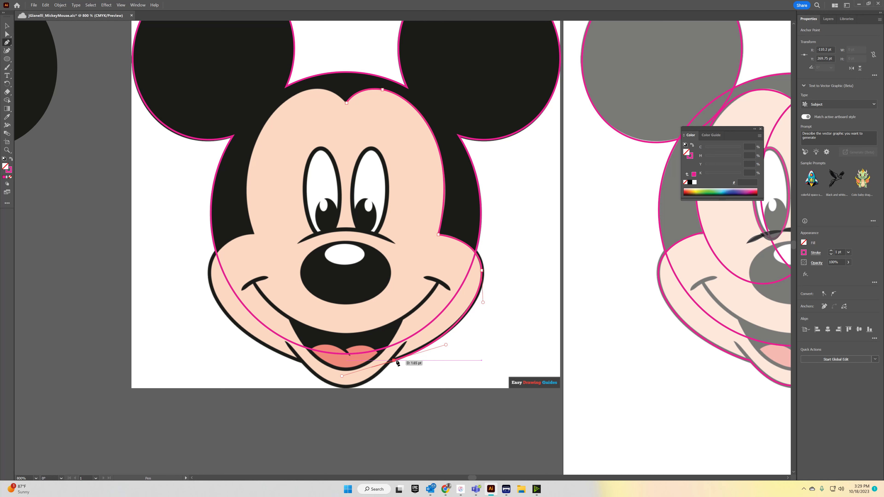
pyautogui.moveTo(347, 387); pyautogui.dragTo(325, 387)
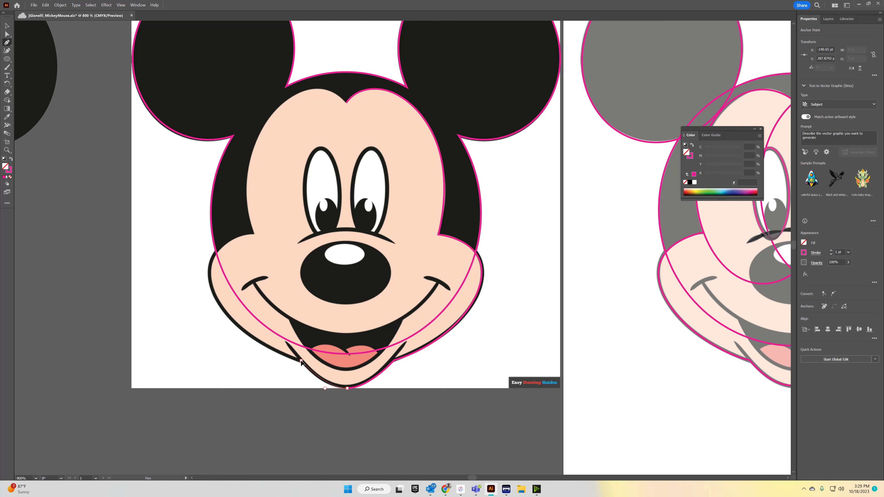
# Step: Continue the face path up the left jaw and around the cheek to its upper corner, shortening the cheek handle to fit
pyautogui.click(301, 360)
pyautogui.moveTo(208, 271); pyautogui.dragTo(212, 229)
pyautogui.hotkey('ctrl', 'z')
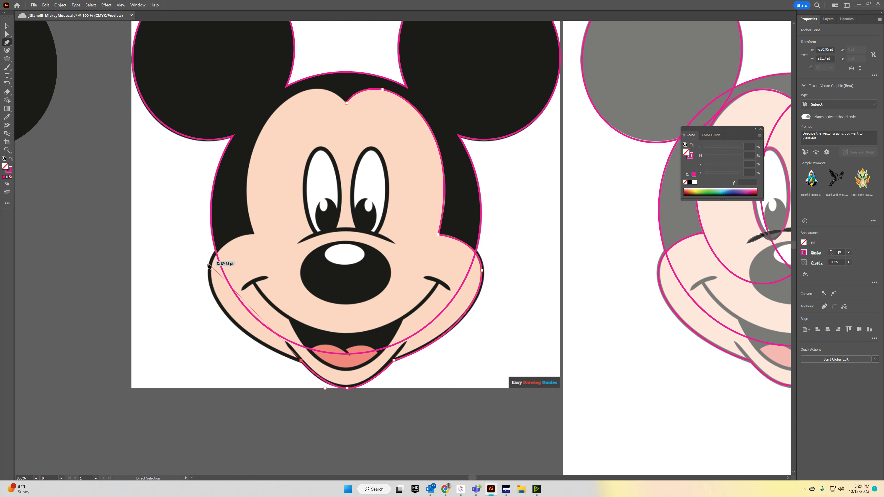
pyautogui.moveTo(209, 270); pyautogui.dragTo(208, 205)
pyautogui.click(255, 234)
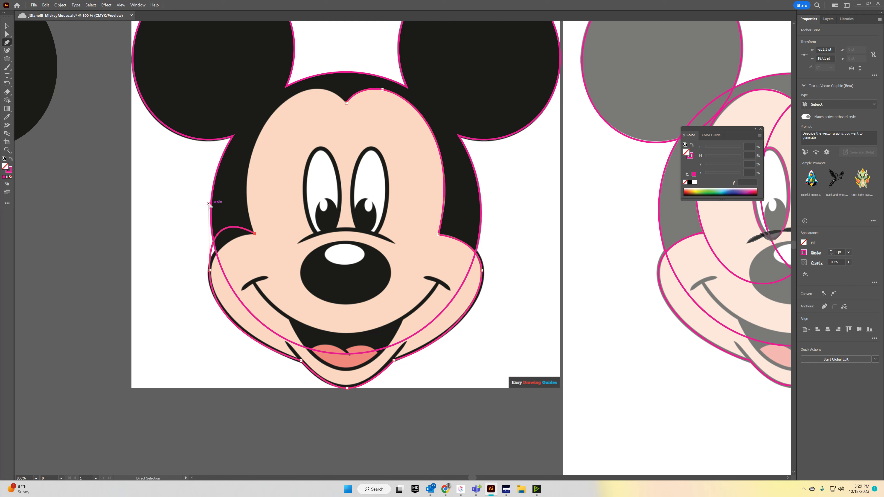
pyautogui.moveTo(209, 205); pyautogui.dragTo(209, 234)
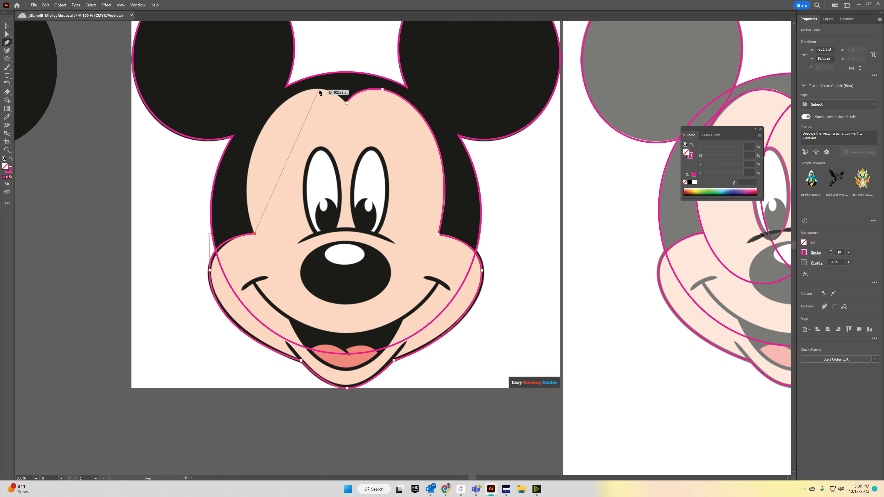
# Step: Trace the forehead's left half, close the face path at the central peak, and adjust the handle to follow the hairline
pyautogui.moveTo(316, 90); pyautogui.dragTo(402, 80)
pyautogui.click(347, 103)
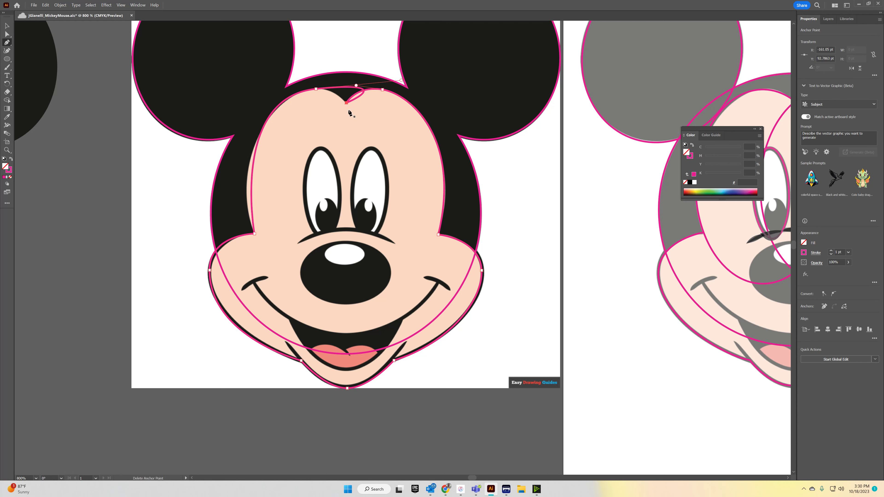
pyautogui.moveTo(375, 125); pyautogui.dragTo(308, 164)
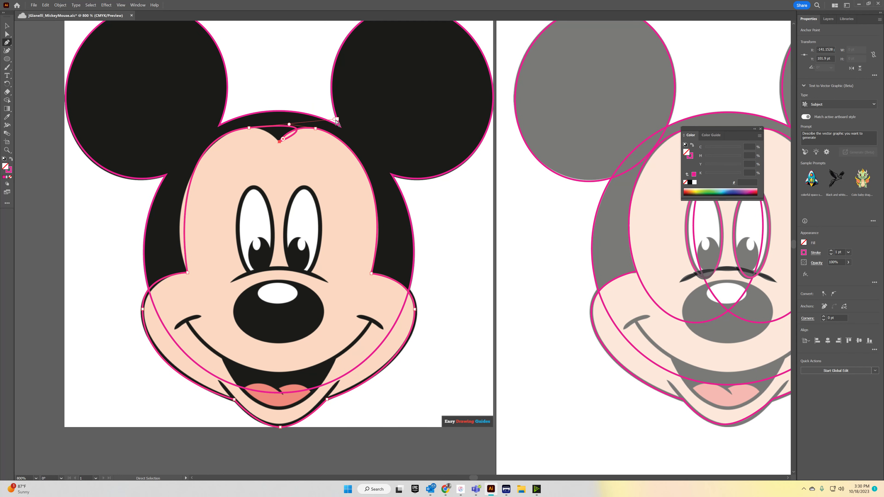
pyautogui.moveTo(334, 120); pyautogui.dragTo(272, 128)
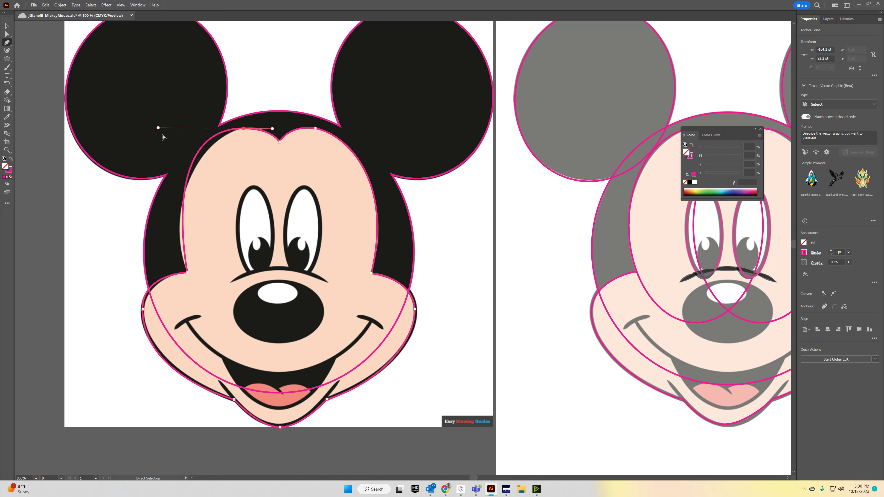
# Step: Add an anchor point on the left forehead curve and adjust the points and handles to fit the hairline
pyautogui.moveTo(158, 129); pyautogui.dragTo(155, 158)
pyautogui.hotkey('ctrl', 'z')
pyautogui.click(193, 162)
pyautogui.moveTo(192, 162); pyautogui.dragTo(188, 183)
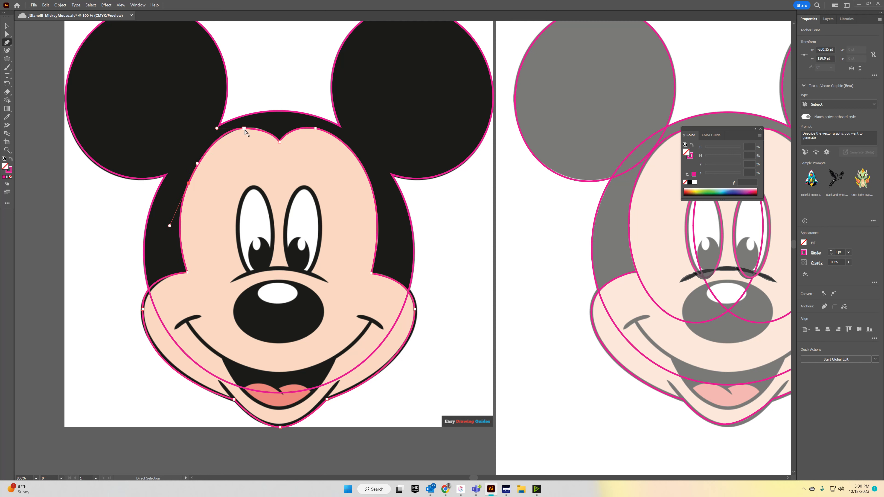
pyautogui.click(245, 129)
pyautogui.moveTo(272, 129); pyautogui.dragTo(269, 129)
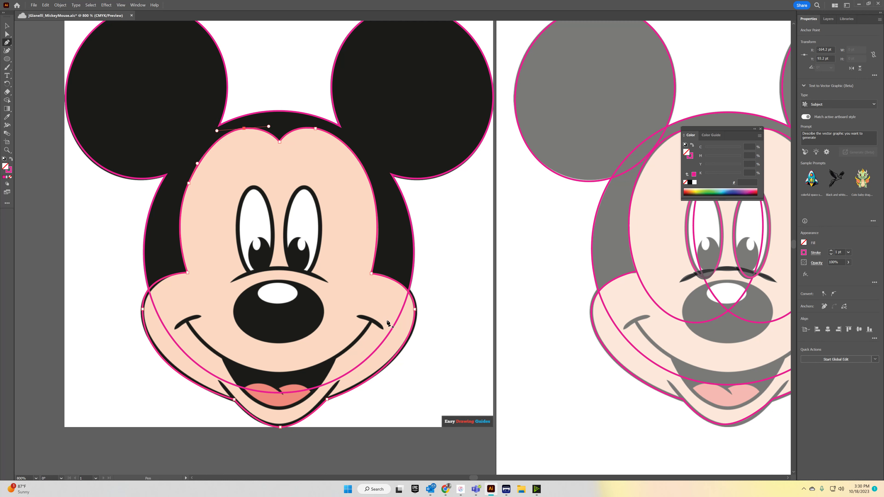
# Step: Select the head-and-ears and face paths and merge the overlapping face, cheek and chin regions into one shape with Shape Builder
pyautogui.click(7, 25)
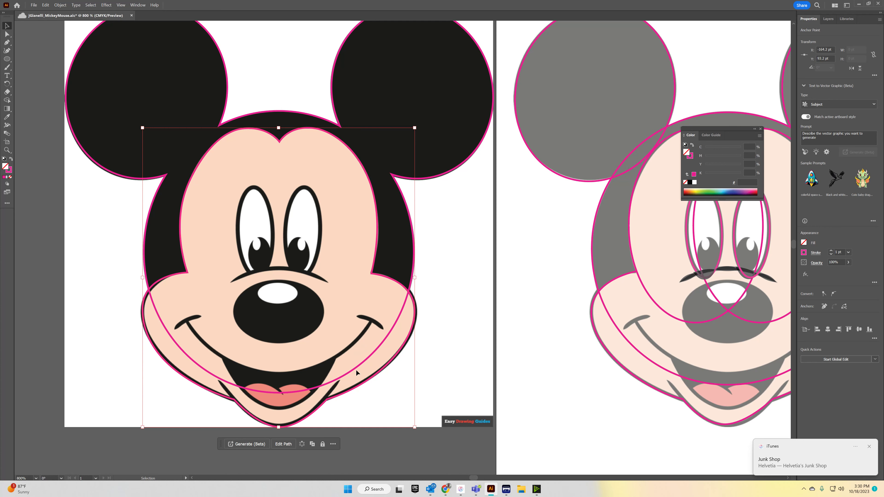
pyautogui.moveTo(451, 323); pyautogui.dragTo(473, 253)
pyautogui.moveTo(473, 167); pyautogui.dragTo(439, 279)
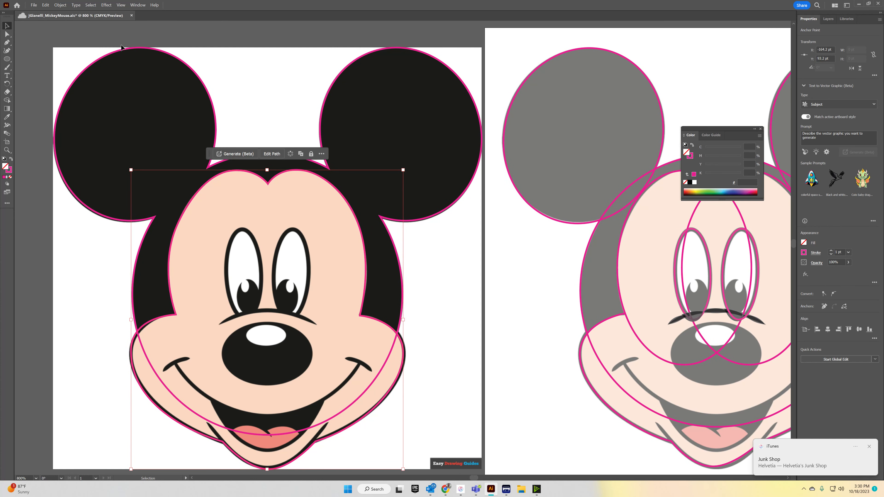
pyautogui.moveTo(444, 368); pyautogui.dragTo(444, 368)
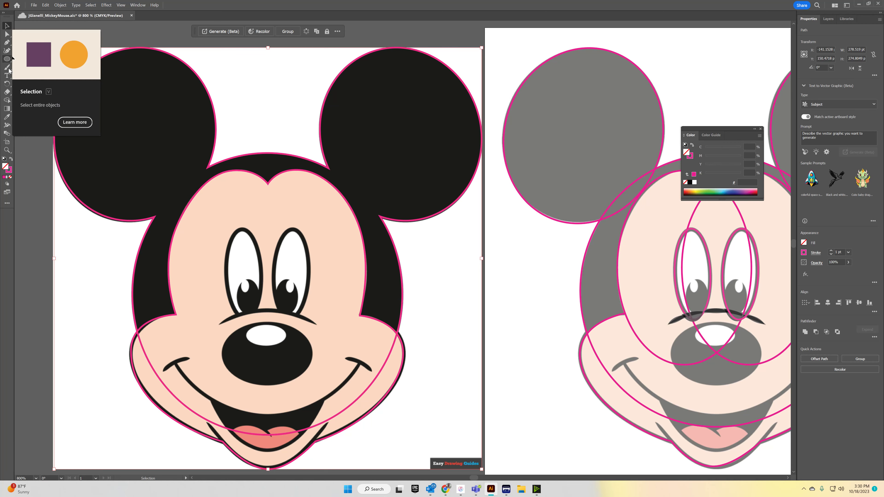
pyautogui.click(7, 101)
pyautogui.scroll(-5, 199, 261)
pyautogui.hscroll(-1, 199, 262)
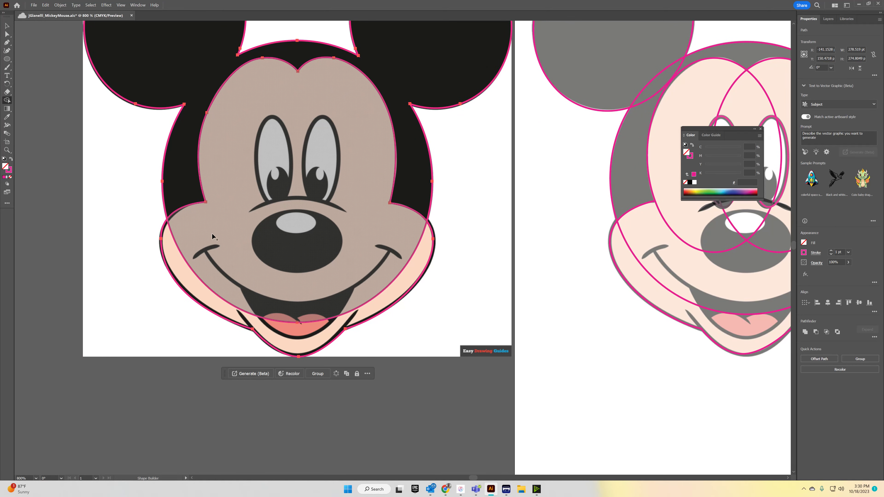
pyautogui.moveTo(186, 250); pyautogui.dragTo(198, 282)
pyautogui.moveTo(283, 302)
pyautogui.mouseDown()
pyautogui.moveTo(416, 304)
pyautogui.moveTo(472, 277)
pyautogui.mouseUp()
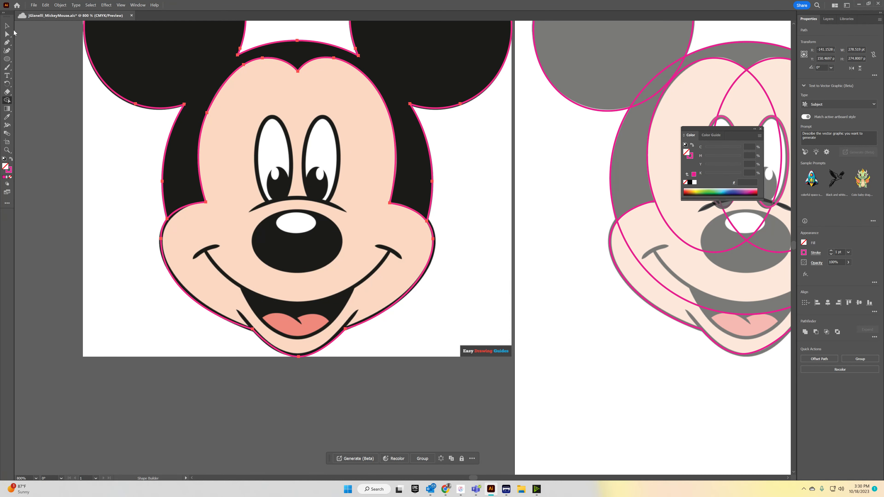
# Step: Swap fill and stroke on the selected head and face shapes and set their fill to yellow
pyautogui.click(6, 28)
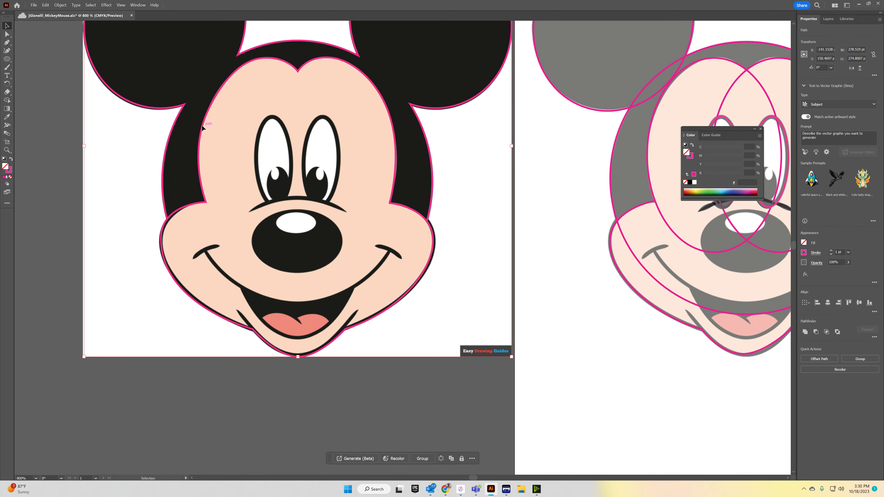
pyautogui.click(11, 160)
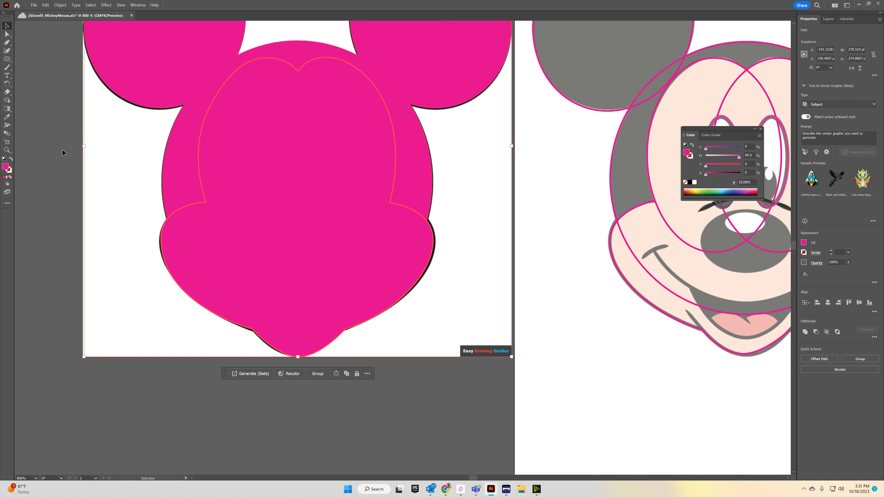
pyautogui.click(803, 243)
pyautogui.click(752, 268)
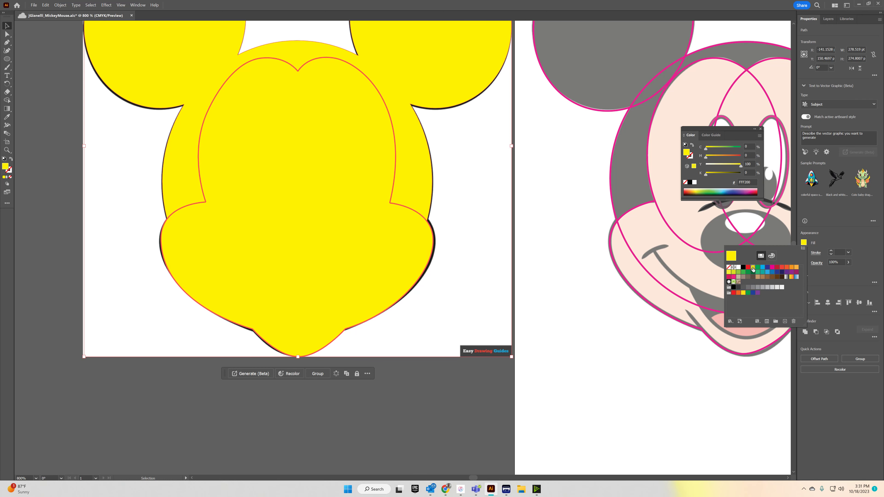
# Step: Recolor only the head-and-ears shape with an orange fill to tell it apart from the face
pyautogui.click(430, 175)
pyautogui.click(474, 143)
pyautogui.click(424, 169)
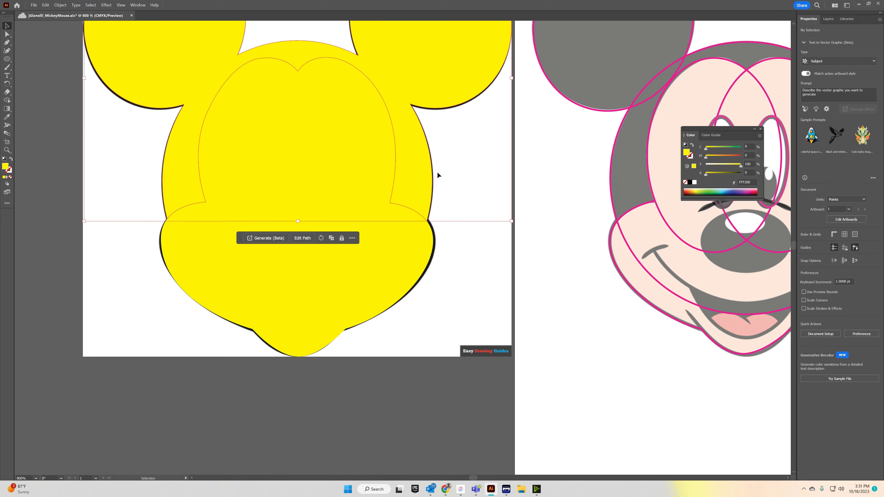
pyautogui.click(728, 157)
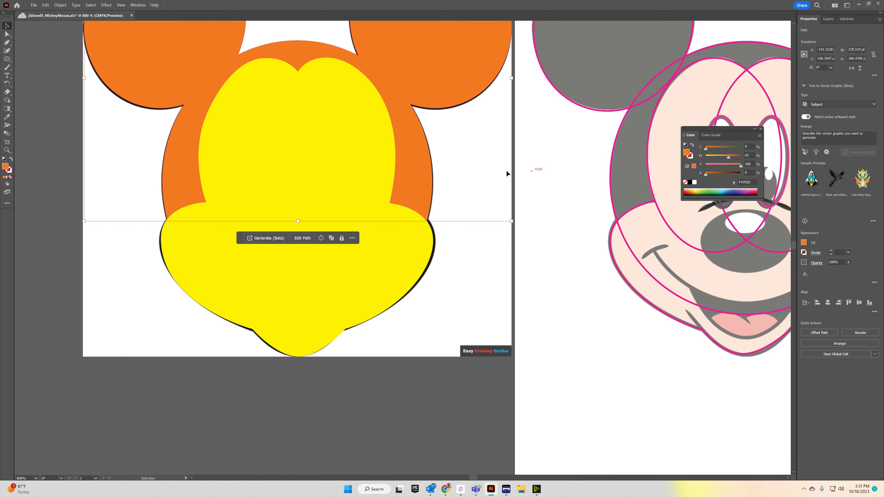
pyautogui.click(507, 170)
# Step: Move the head-and-ears and face shapes together off the reference image to the empty area above it
pyautogui.moveTo(526, 170); pyautogui.dragTo(578, 278)
pyautogui.scroll(-3, 557, 269)
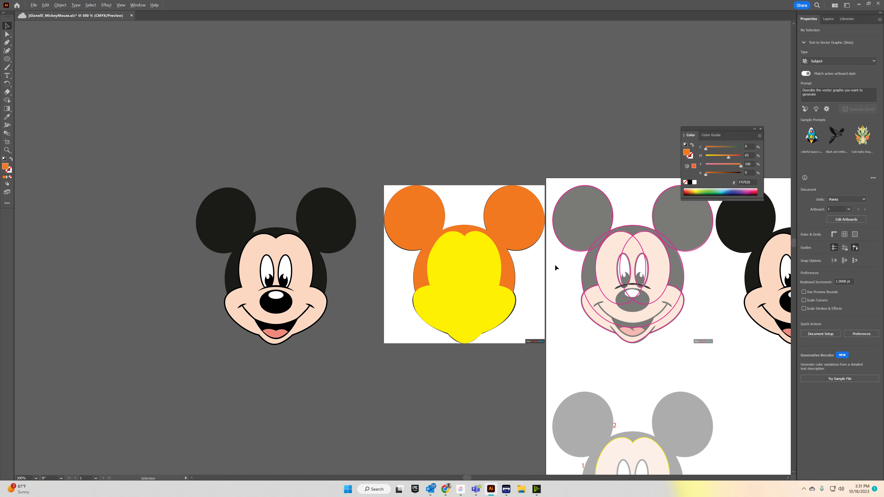
pyautogui.scroll(1, 522, 345)
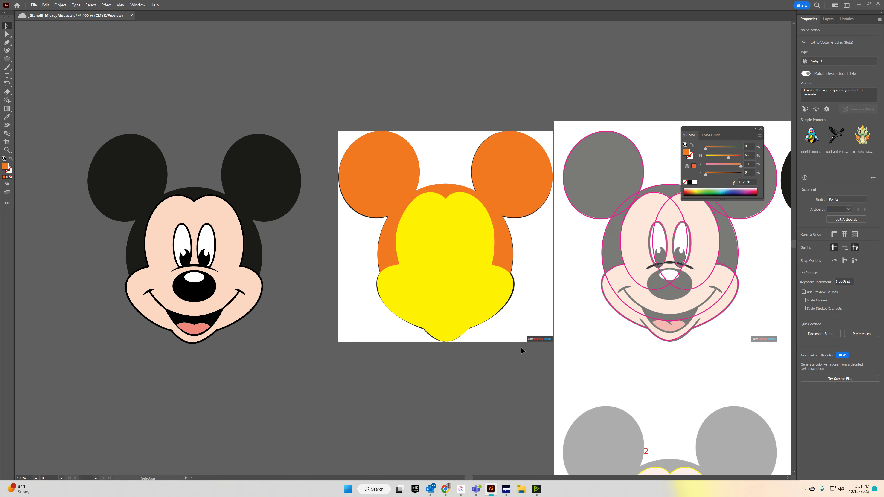
pyautogui.click(417, 265)
pyautogui.moveTo(459, 241); pyautogui.dragTo(452, 16)
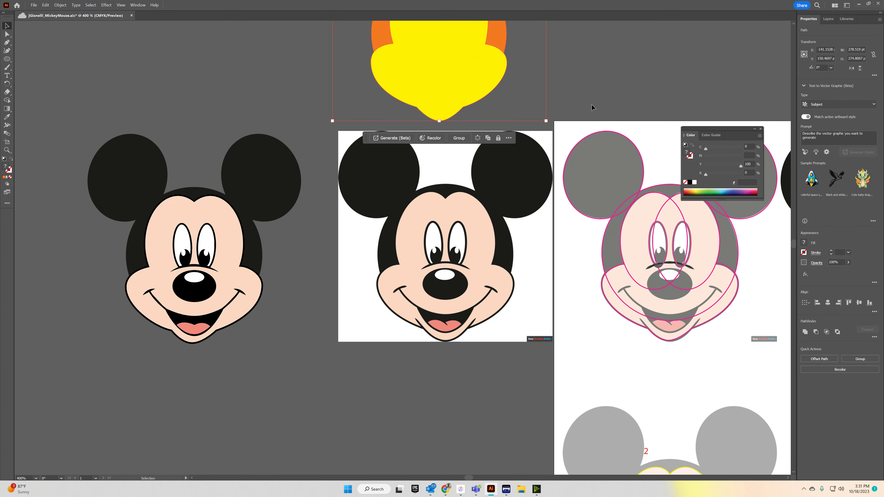
pyautogui.moveTo(594, 107); pyautogui.dragTo(571, 204)
# Step: Fill the head-and-ears shape with the black sampled from the reference image's ear using the Eyedropper
pyautogui.click(541, 123)
pyautogui.click(474, 69)
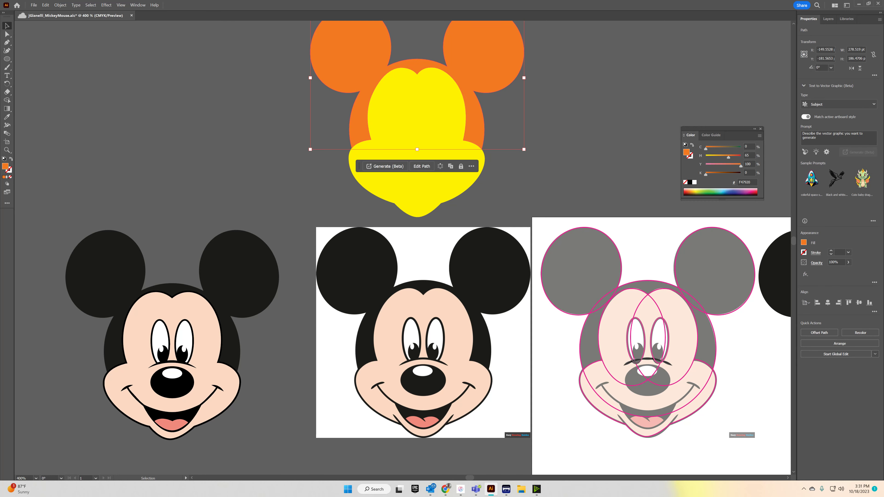
pyautogui.click(7, 116)
pyautogui.click(360, 271)
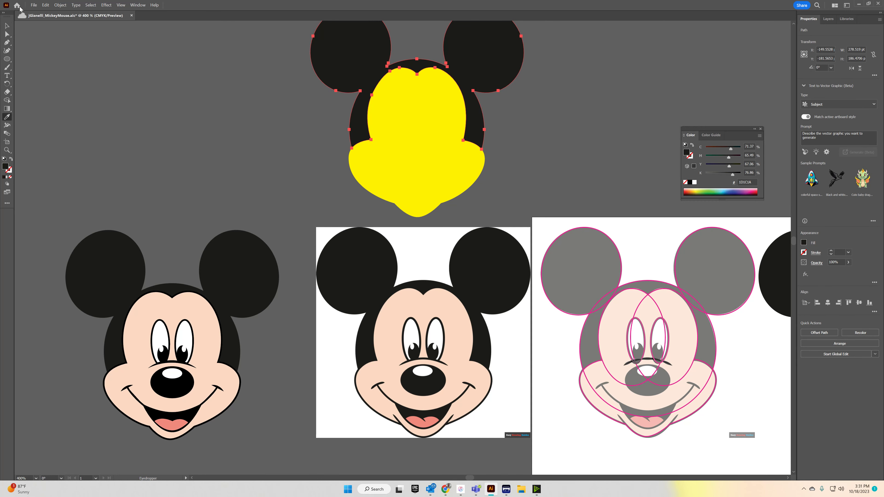
# Step: Fill the face shape with the skin tone sampled from the reference image's forehead using the Eyedropper
pyautogui.click(4, 29)
pyautogui.click(408, 112)
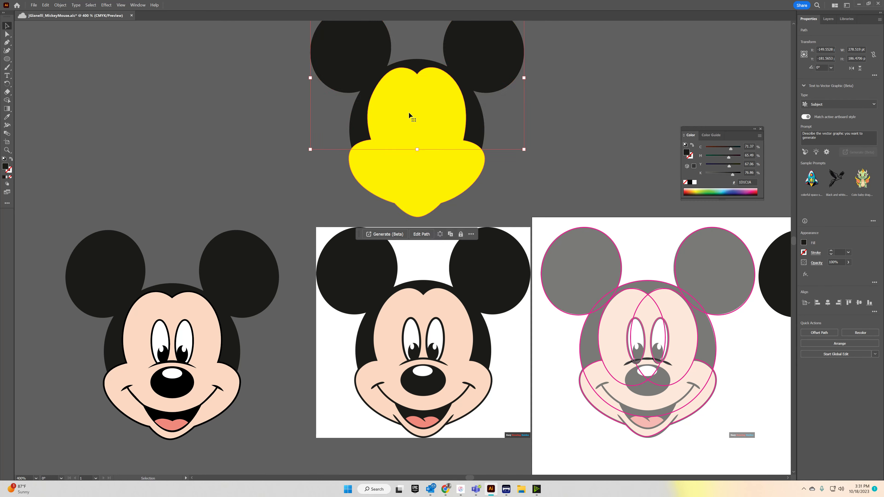
pyautogui.click(7, 117)
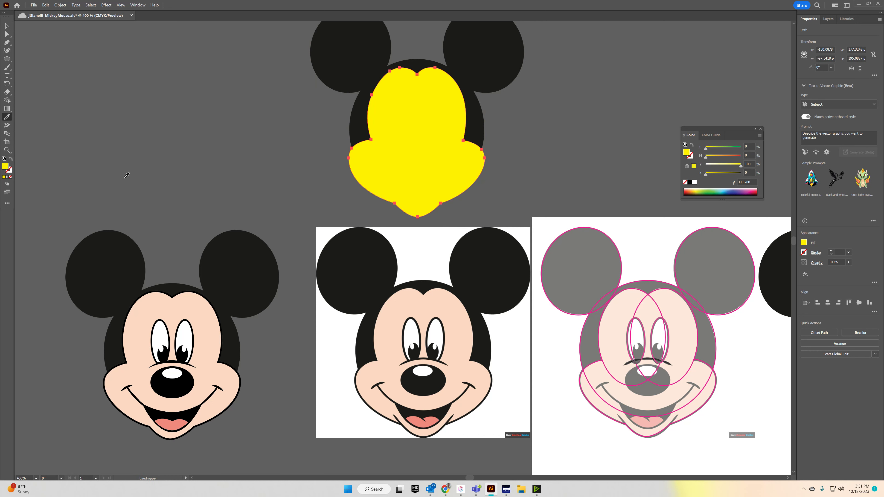
pyautogui.click(411, 312)
pyautogui.click(7, 25)
pyautogui.click(533, 190)
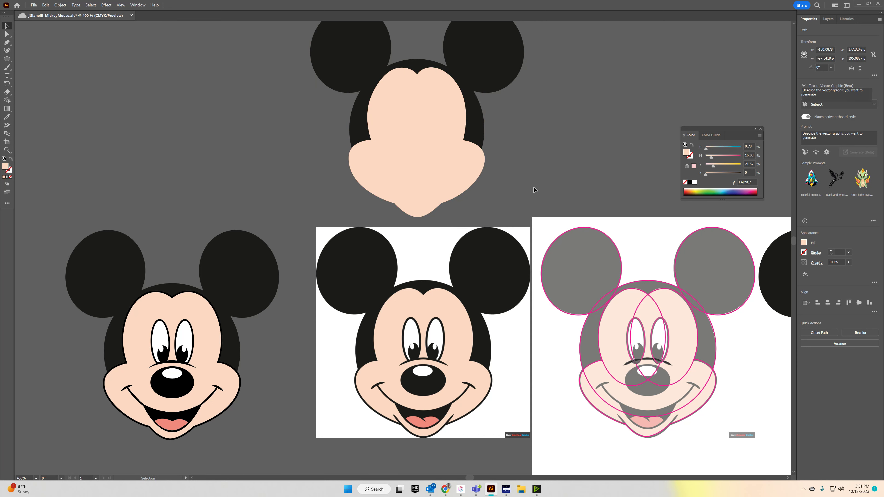
# Step: Add a black stroke to the face shape and adjust its weight to resemble the reference outline
pyautogui.click(454, 167)
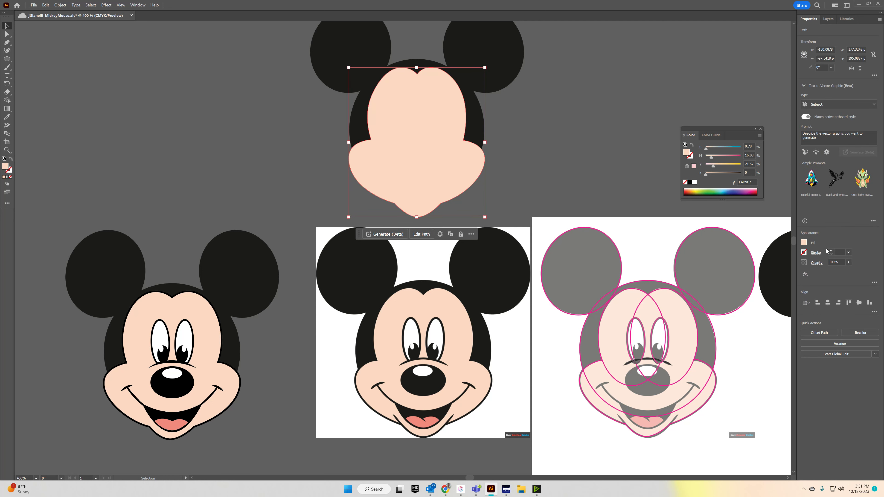
pyautogui.click(830, 250)
pyautogui.click(830, 250)
pyautogui.click(830, 250)
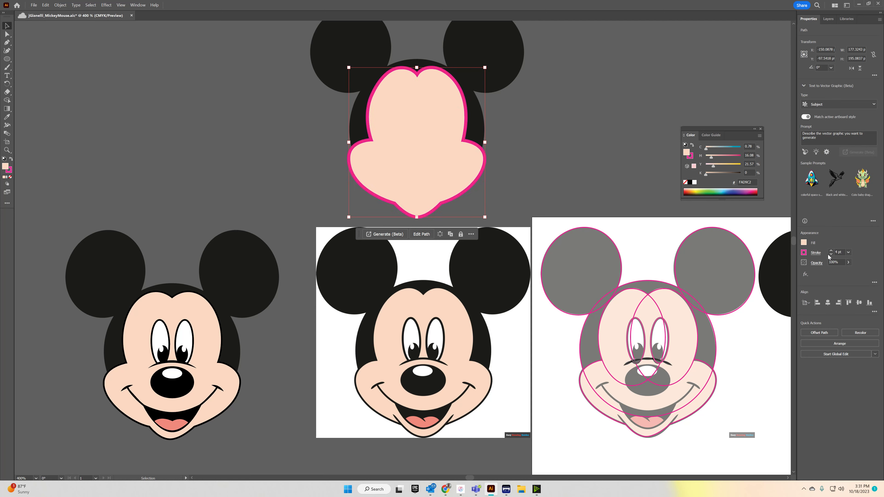
pyautogui.click(804, 253)
pyautogui.click(743, 277)
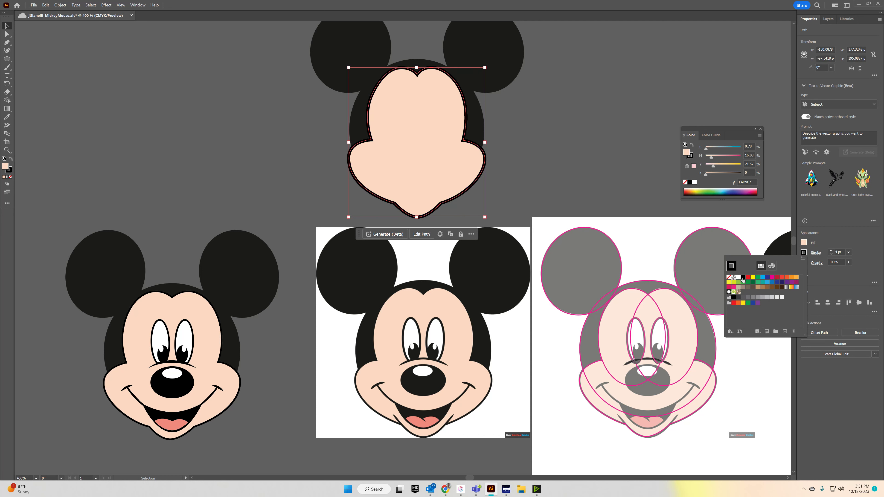
pyautogui.click(832, 254)
pyautogui.click(832, 255)
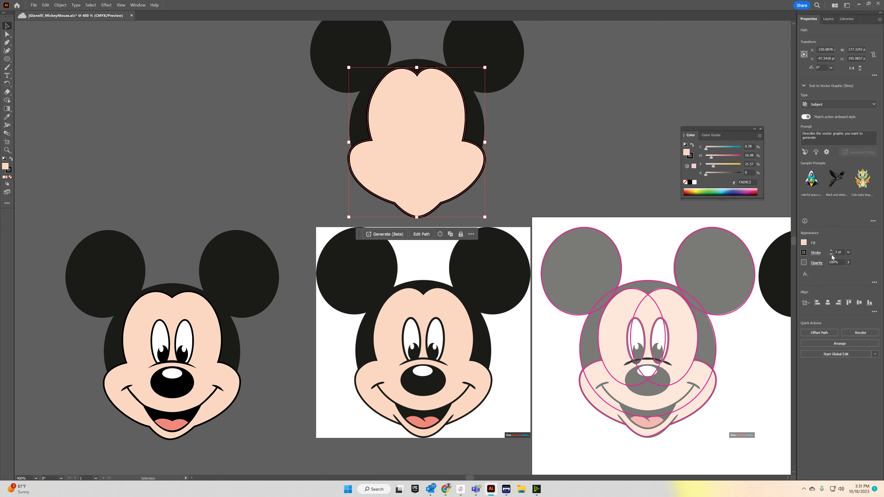
pyautogui.click(831, 254)
pyautogui.click(619, 134)
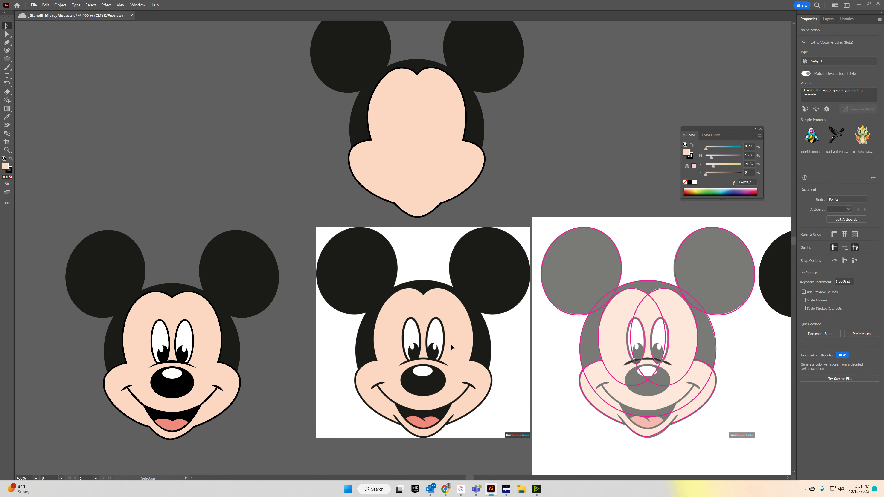
# Step: Undo the trial move of the head-and-ears shape and group it with the face shape
pyautogui.moveTo(501, 90); pyautogui.dragTo(433, 129)
pyautogui.hotkey('ctrl', 'z')
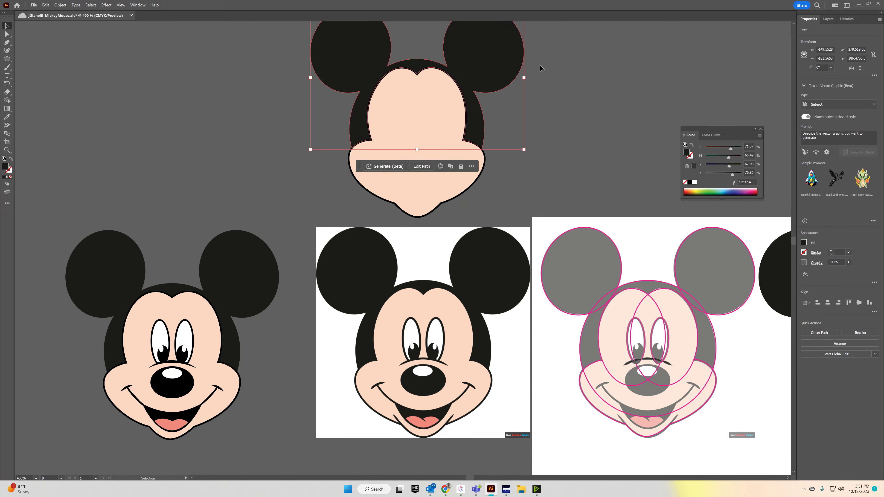
pyautogui.moveTo(337, 190); pyautogui.dragTo(323, 191)
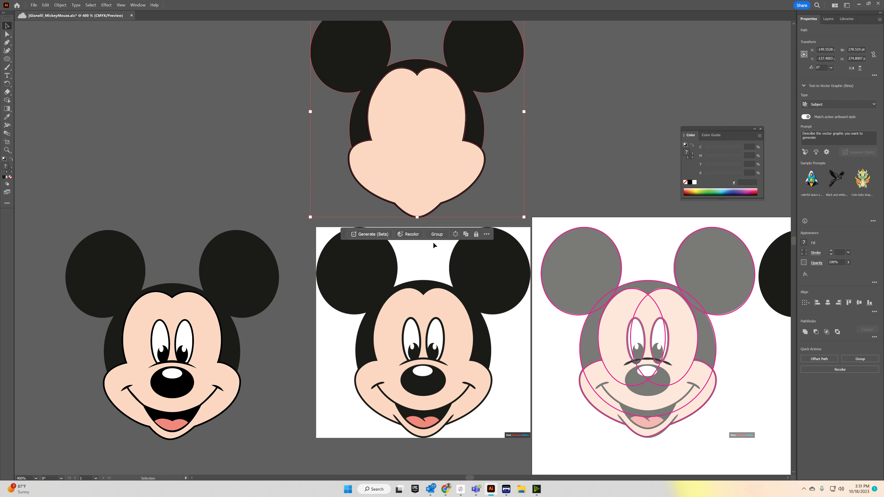
pyautogui.click(439, 238)
# Step: Place the new head group over the reference image and lower its opacity to 73% to compare the two
pyautogui.click(488, 162)
pyautogui.moveTo(424, 149); pyautogui.dragTo(424, 333)
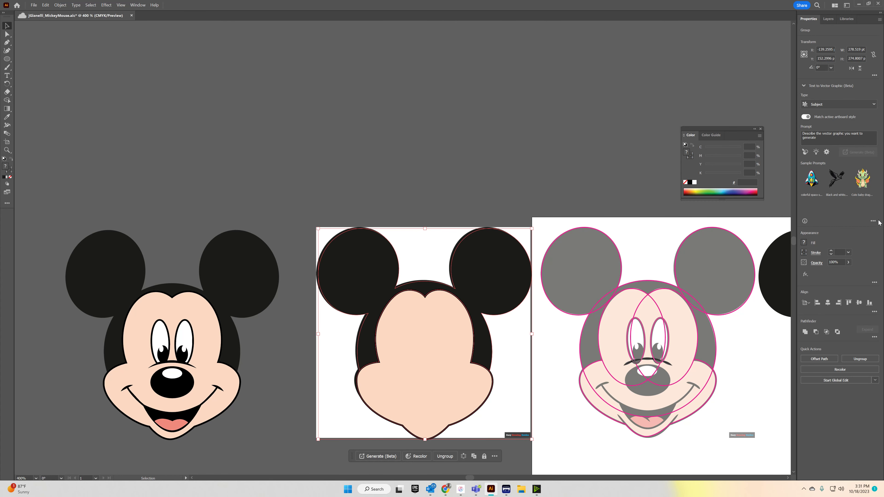
pyautogui.click(848, 263)
pyautogui.moveTo(848, 271); pyautogui.dragTo(841, 273)
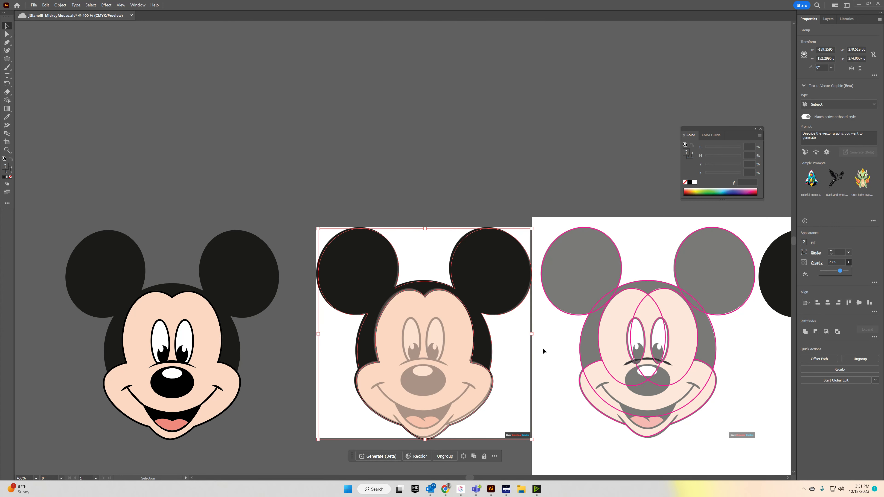
# Step: Move the finished Mickey head group from beside the reference image to the space above it
pyautogui.moveTo(545, 355); pyautogui.dragTo(554, 241)
pyautogui.moveTo(457, 227)
pyautogui.mouseDown()
pyautogui.moveTo(460, 234)
pyautogui.moveTo(456, 225)
pyautogui.mouseUp()
pyautogui.moveTo(225, 257); pyautogui.dragTo(473, 32)
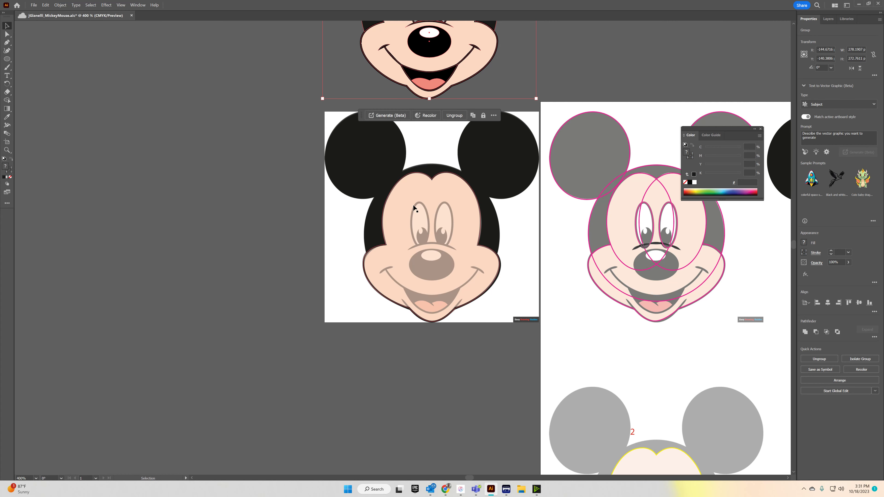
# Step: Move the new head group to the empty space beside the reference image and set its opacity to 100%
pyautogui.moveTo(438, 216); pyautogui.dragTo(197, 197)
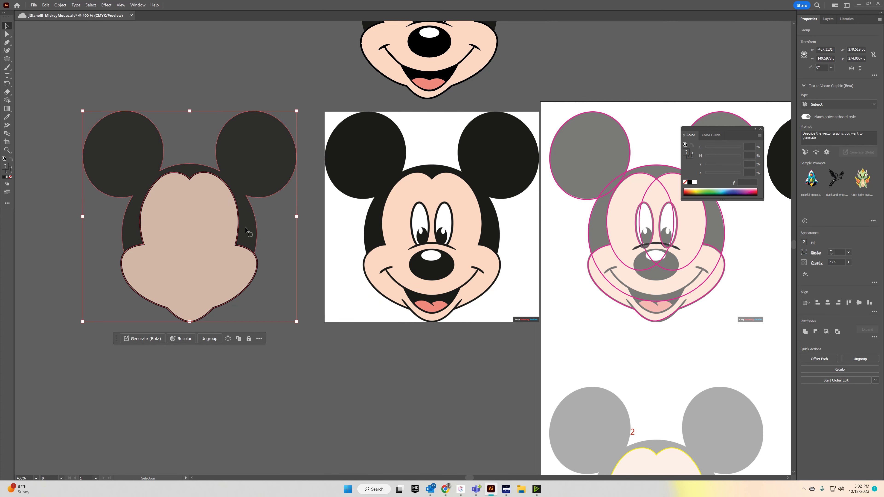
pyautogui.click(848, 263)
pyautogui.moveTo(839, 270); pyautogui.dragTo(861, 271)
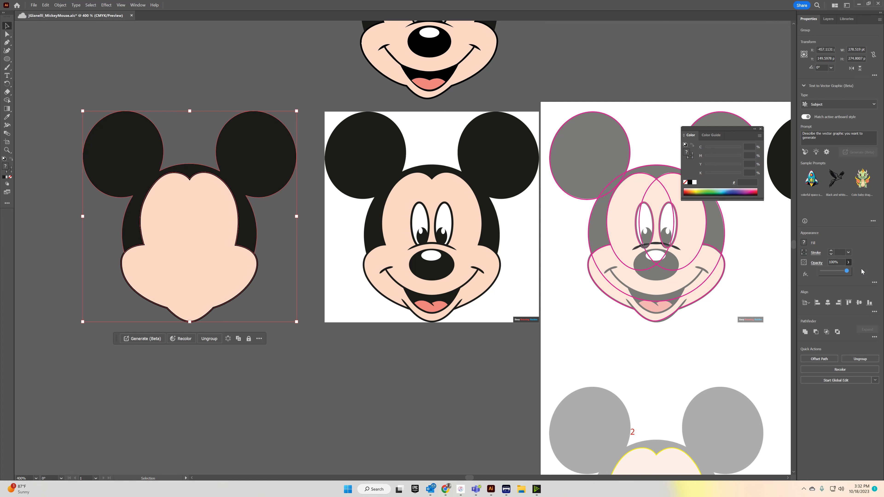
pyautogui.click(402, 266)
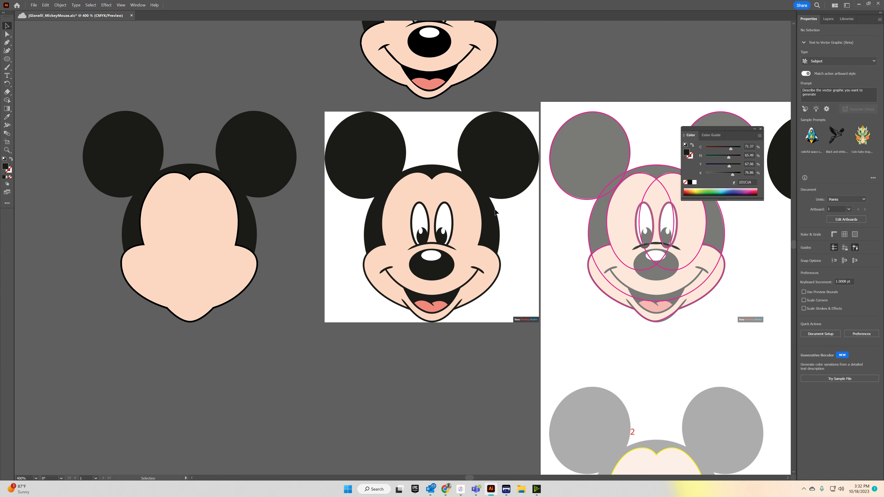
# Step: Find the new head group inside Layer 2 and lock it
pyautogui.click(202, 211)
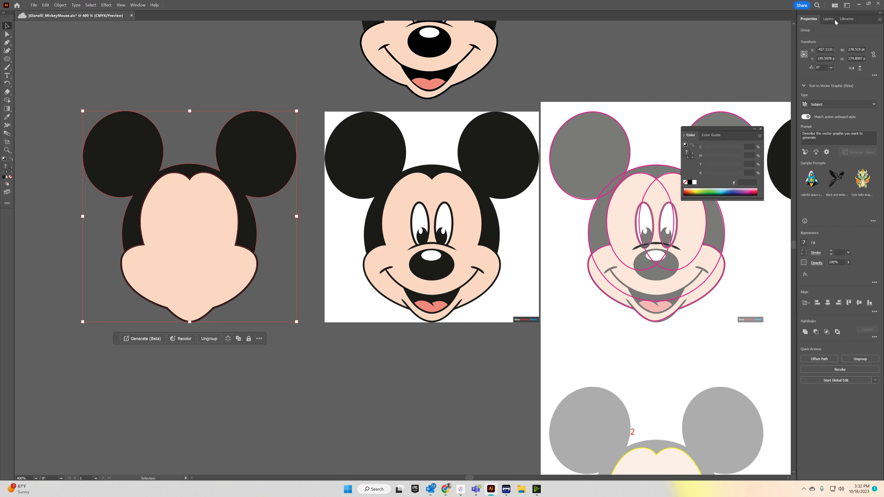
pyautogui.click(824, 20)
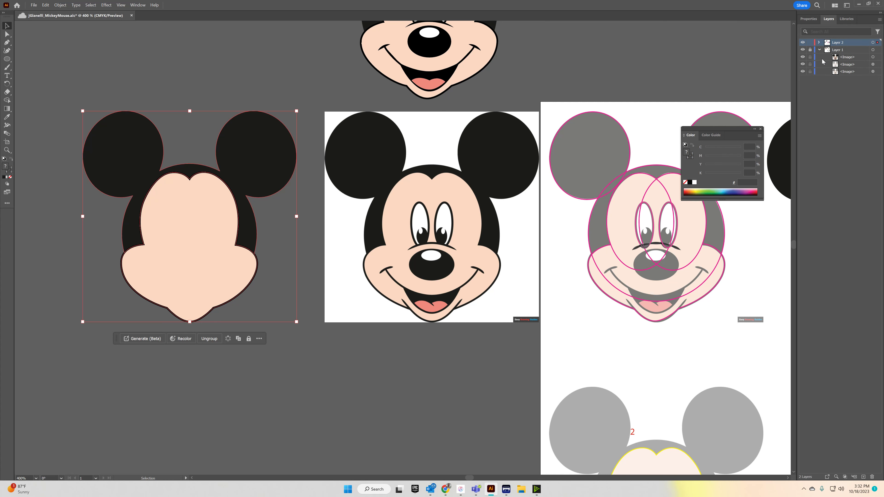
pyautogui.click(818, 43)
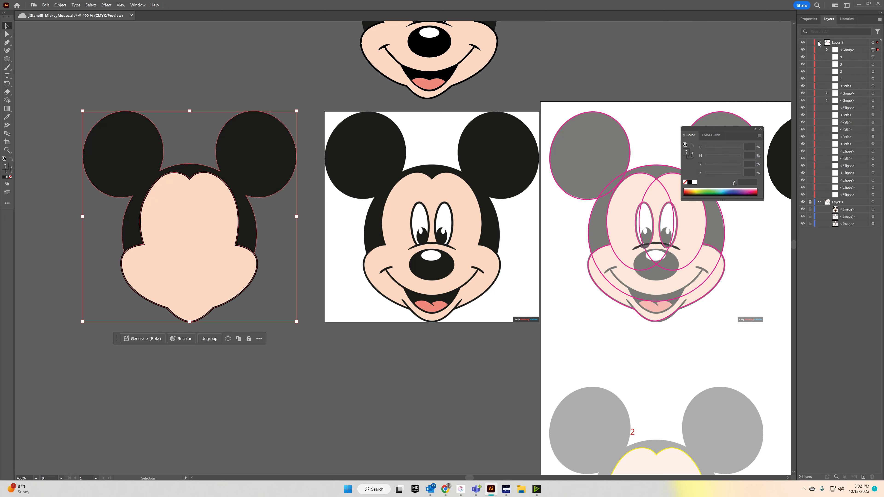
pyautogui.click(810, 49)
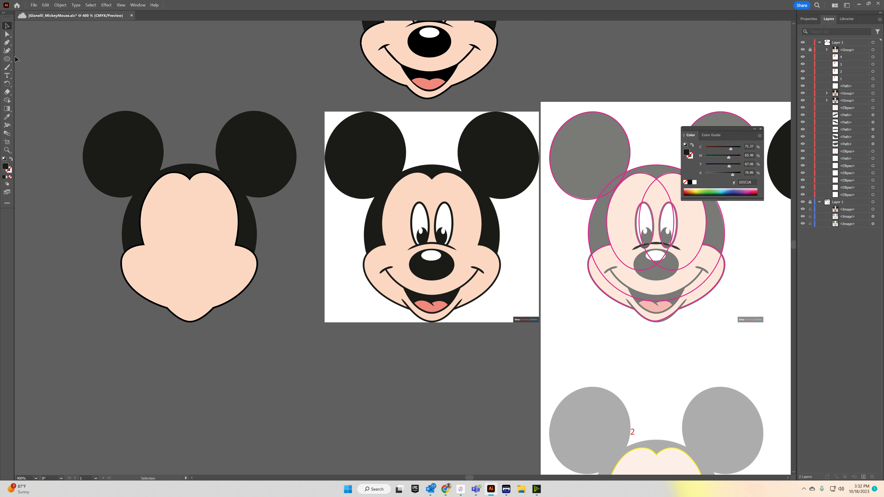
# Step: Trace the left eye of the reference image as a closed Pen tool path, from its base around the outline and back
pyautogui.click(7, 59)
pyautogui.click(7, 42)
pyautogui.scroll(2, 418, 246)
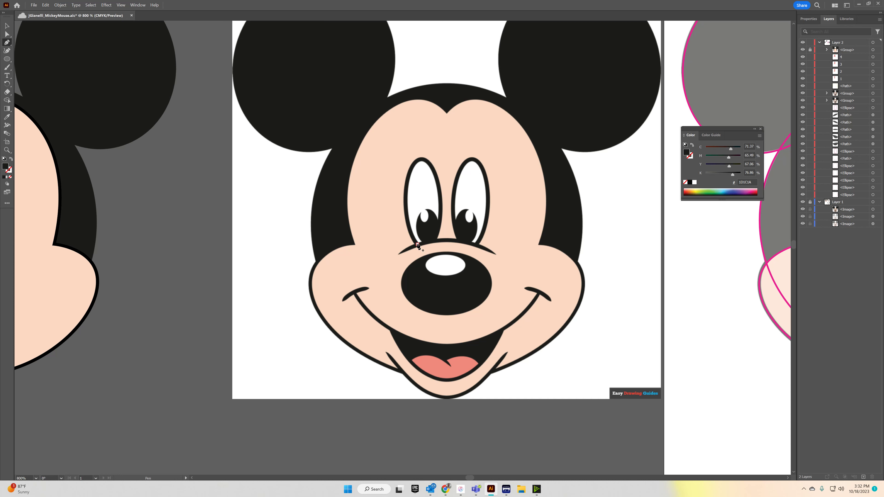
pyautogui.click(418, 244)
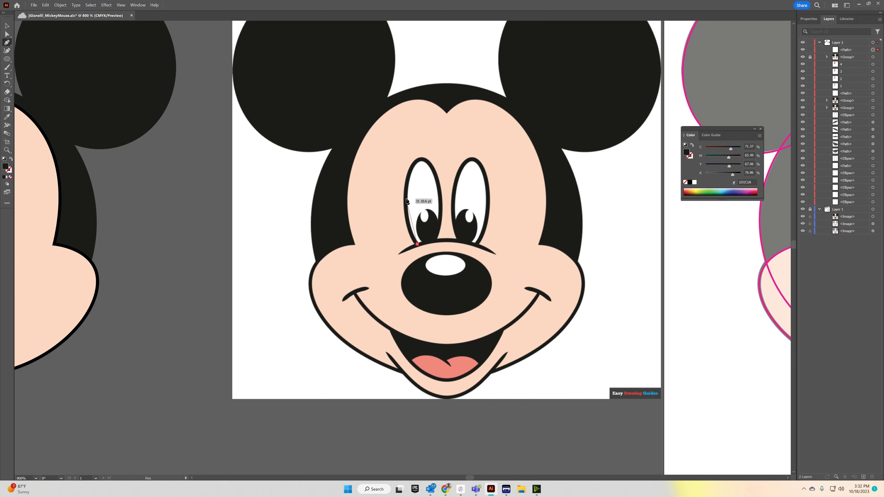
pyautogui.moveTo(404, 182); pyautogui.dragTo(435, 159)
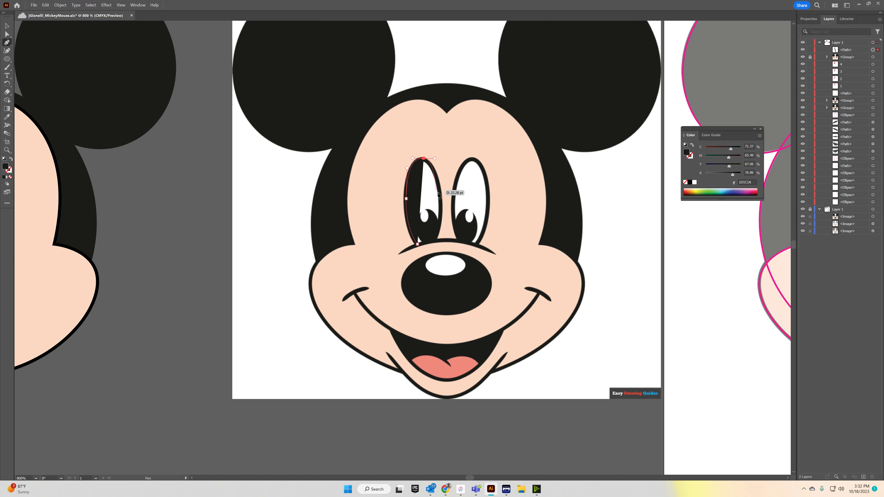
pyautogui.moveTo(442, 202); pyautogui.dragTo(402, 252)
pyautogui.click(436, 242)
pyautogui.click(6, 25)
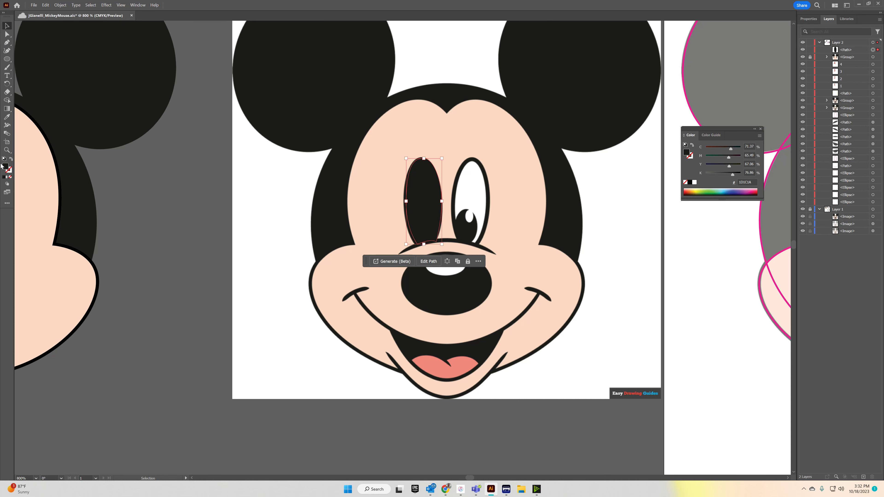
# Step: Remove the left eye path's fill and give it a 1 pt yellow stroke
pyautogui.click(10, 159)
pyautogui.click(808, 18)
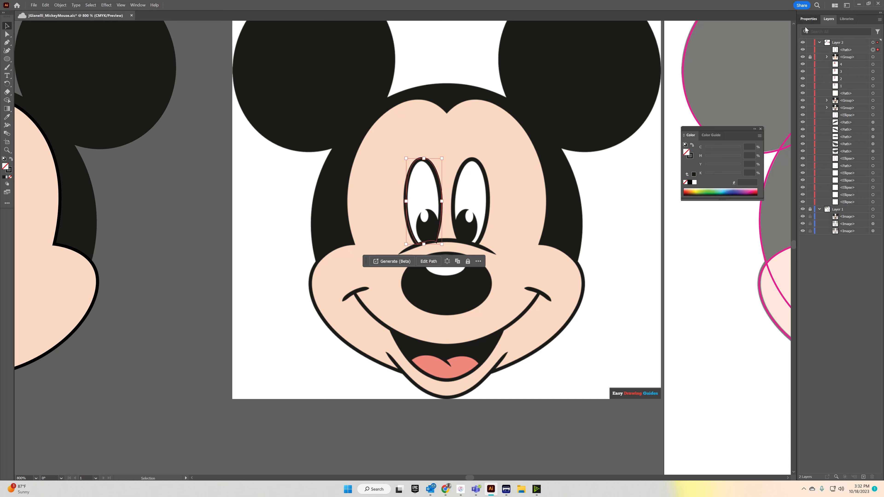
pyautogui.click(708, 189)
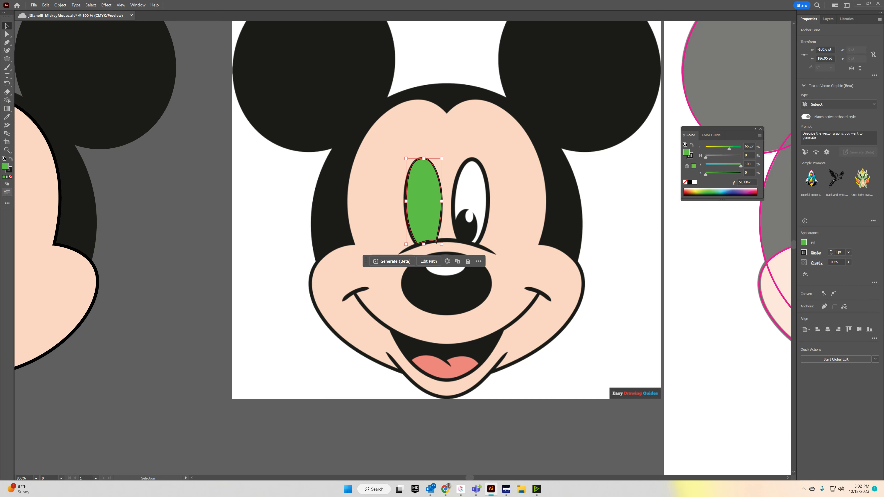
pyautogui.hotkey('ctrl', 'z')
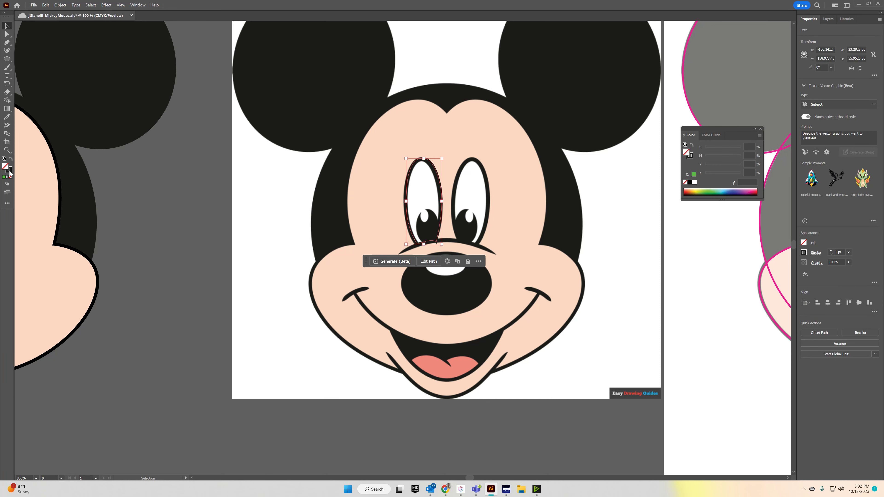
pyautogui.moveTo(715, 160)
pyautogui.mouseDown()
pyautogui.moveTo(705, 157)
pyautogui.moveTo(711, 174)
pyautogui.mouseUp()
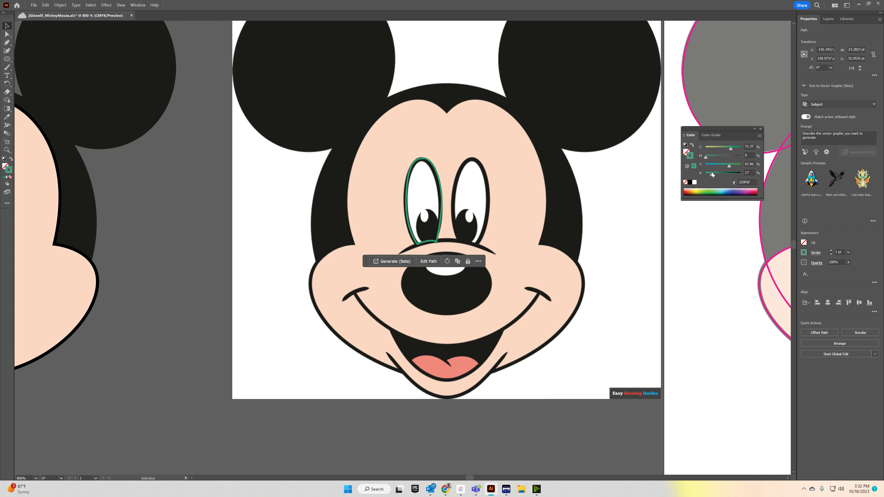
pyautogui.click(694, 190)
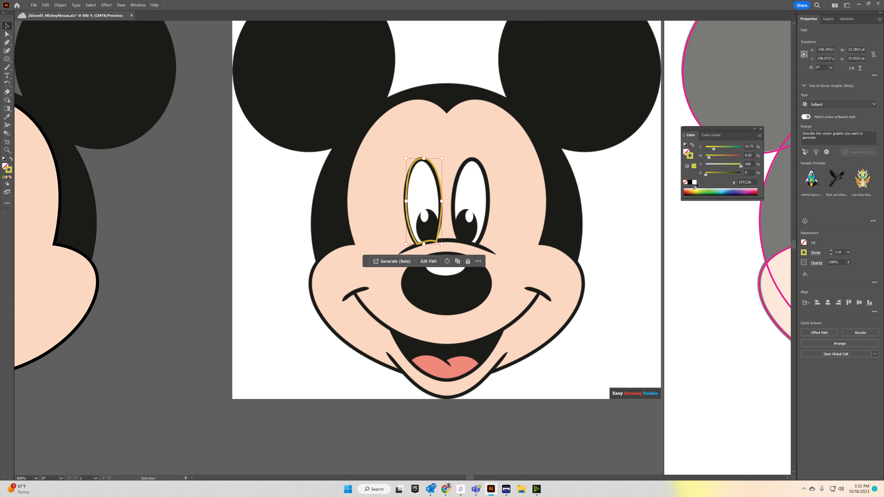
pyautogui.click(695, 190)
pyautogui.click(218, 198)
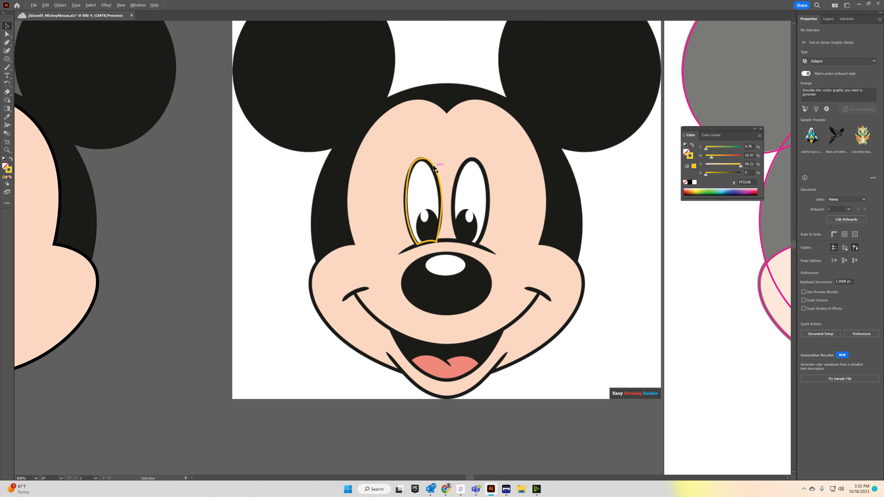
# Step: Duplicate the yellow left eye outline onto the right eye and reflect the copy across the vertical axis
pyautogui.click(486, 176)
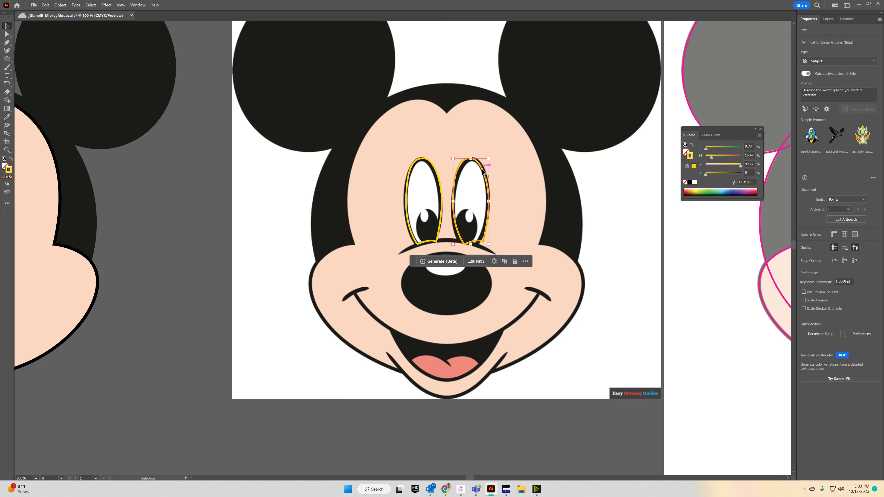
pyautogui.rightClick(484, 171)
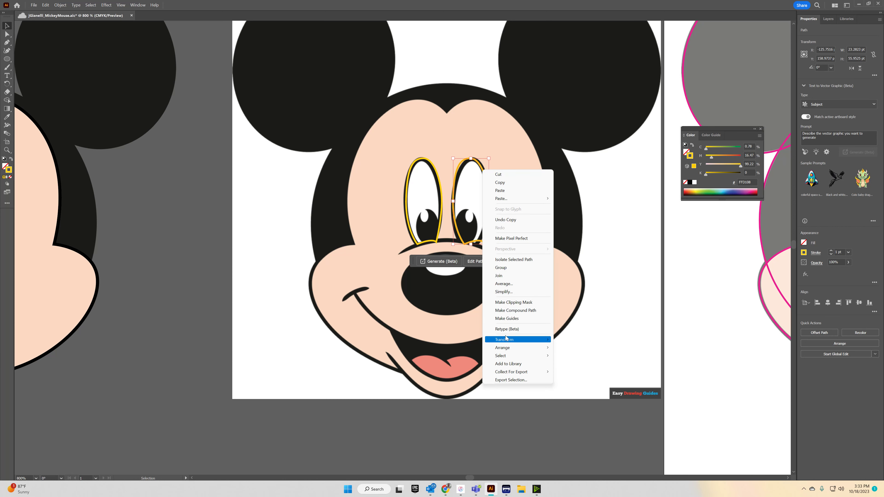
pyautogui.moveTo(533, 339)
pyautogui.click(576, 366)
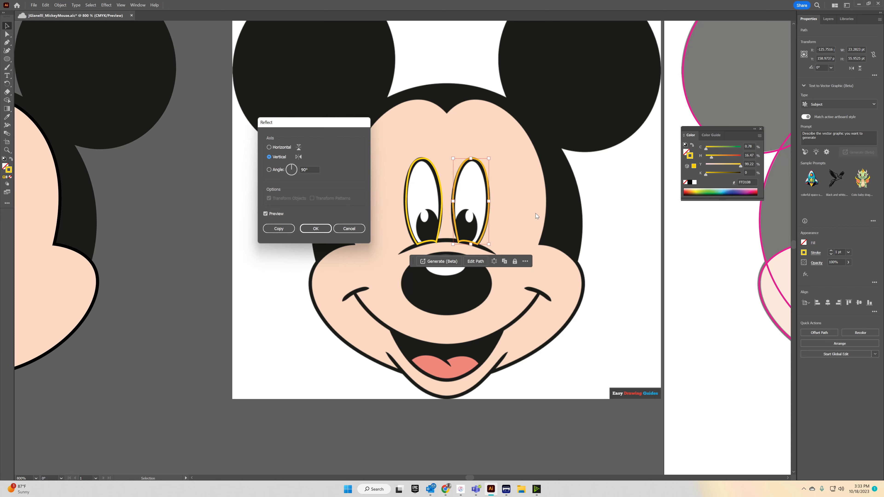
pyautogui.click(325, 229)
pyautogui.click(596, 215)
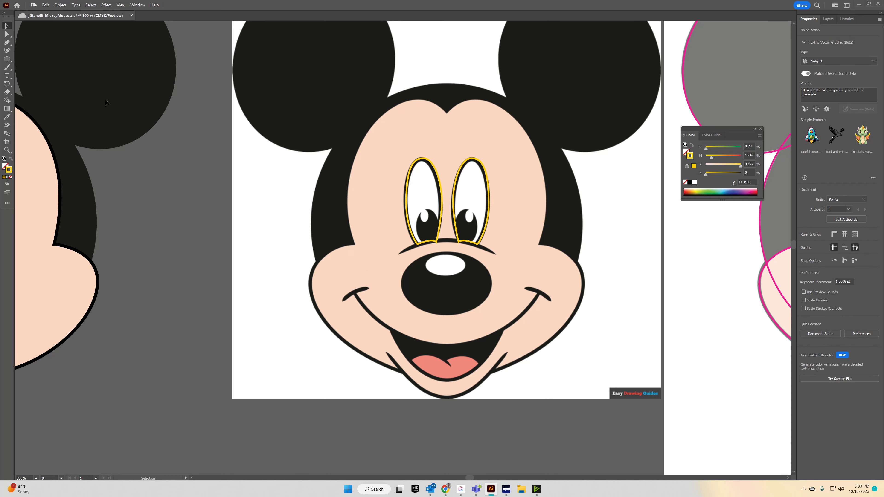
# Step: Trace the curved line between the eyes and nose as an open Pen tool arc, from its left tip to its right tip
pyautogui.click(7, 42)
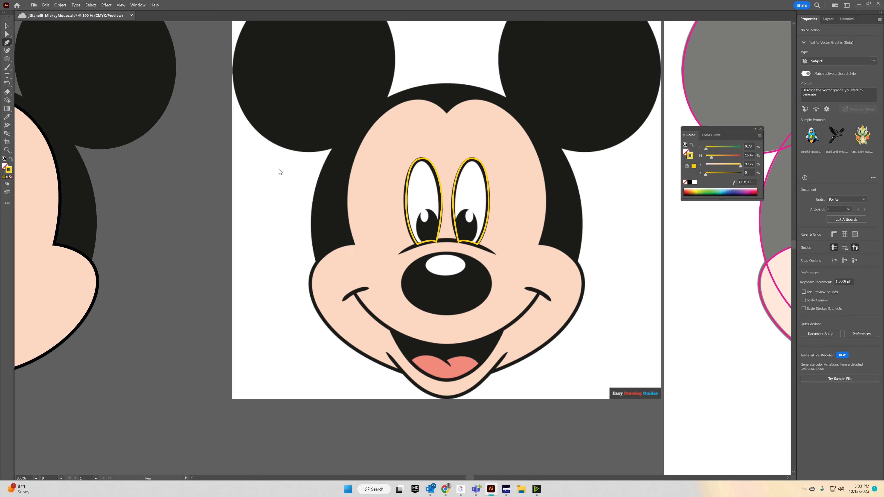
pyautogui.click(398, 253)
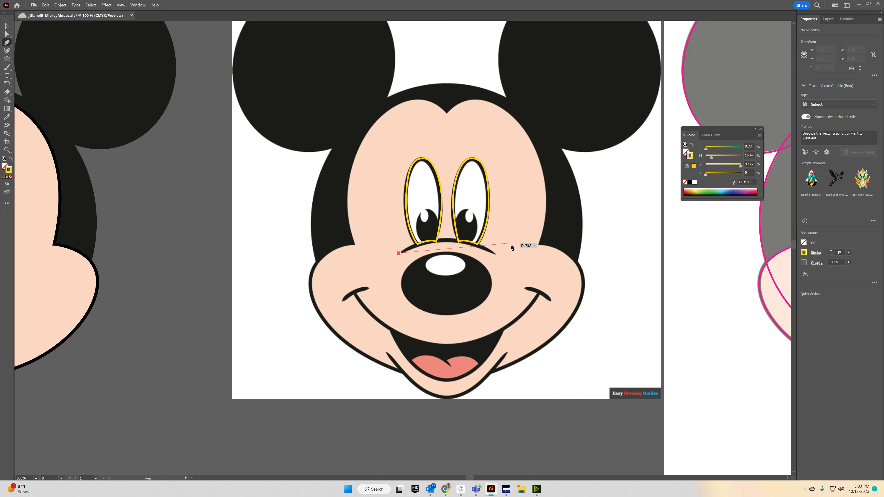
pyautogui.moveTo(447, 240); pyautogui.dragTo(475, 244)
pyautogui.click(495, 253)
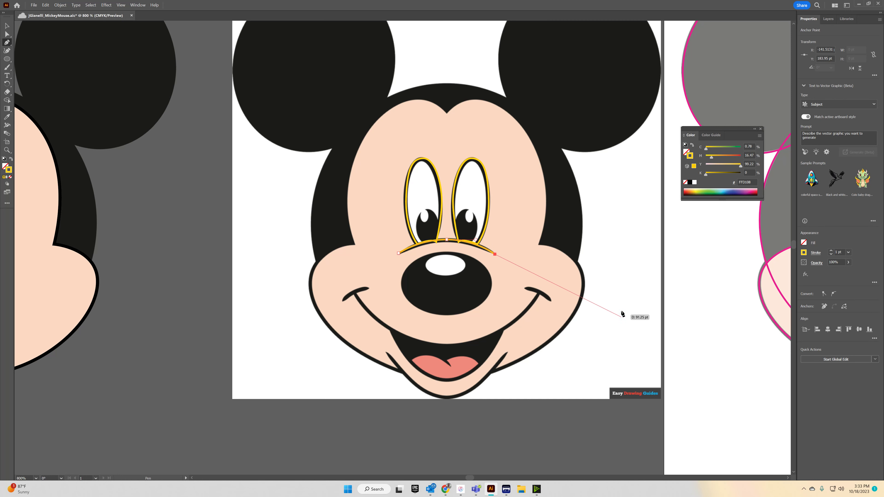
pyautogui.press('Escape')
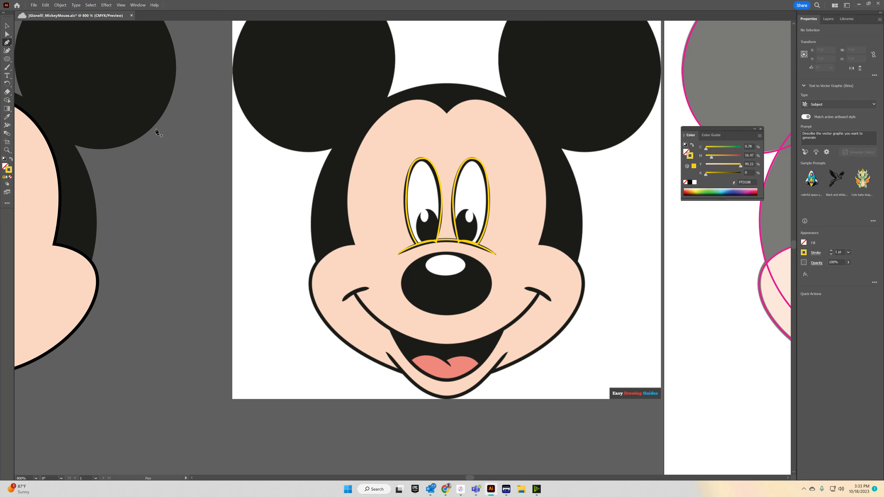
# Step: Draw an ellipse around the nose and another about 24 by 14 pt fitted to its white highlight
pyautogui.click(8, 58)
pyautogui.moveTo(446, 282)
pyautogui.mouseDown()
pyautogui.moveTo(476, 273)
pyautogui.moveTo(492, 251)
pyautogui.moveTo(463, 254)
pyautogui.mouseUp()
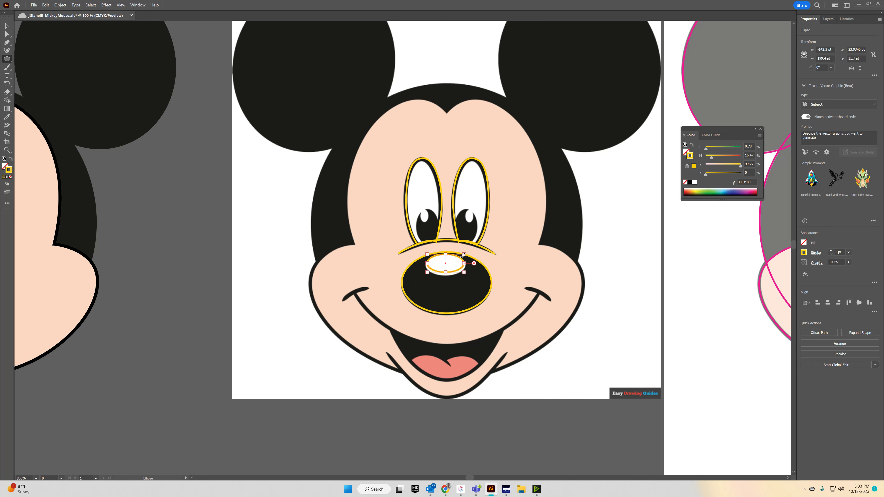
pyautogui.press('Down')
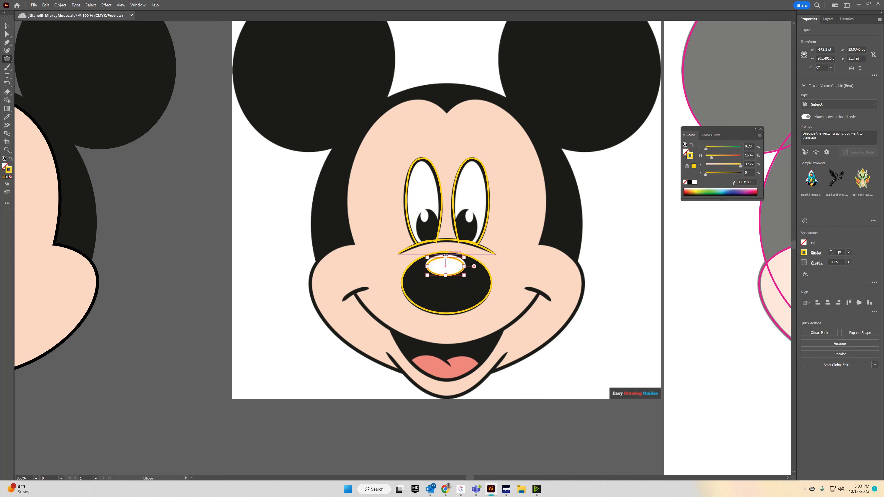
pyautogui.moveTo(446, 256); pyautogui.dragTo(426, 265)
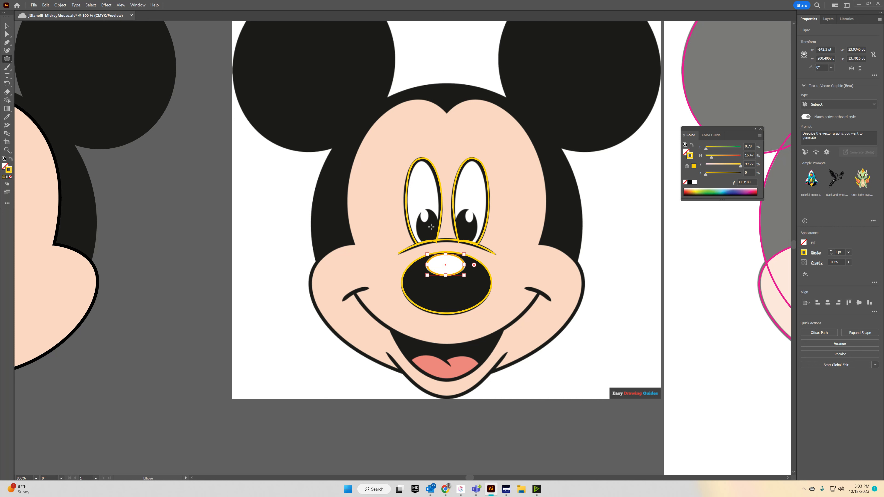
# Step: Trace the left pupil with the Pen tool, following the notch of its white highlight and ending at the eye's inner edge
pyautogui.moveTo(430, 227); pyautogui.dragTo(418, 207)
pyautogui.hotkey('ctrl', 'z')
pyautogui.click(5, 42)
pyautogui.scroll(5, 423, 244)
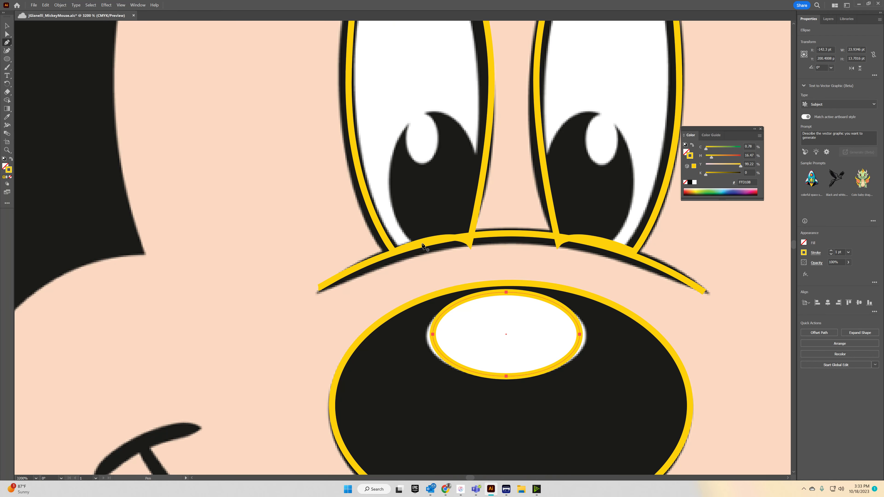
pyautogui.click(423, 244)
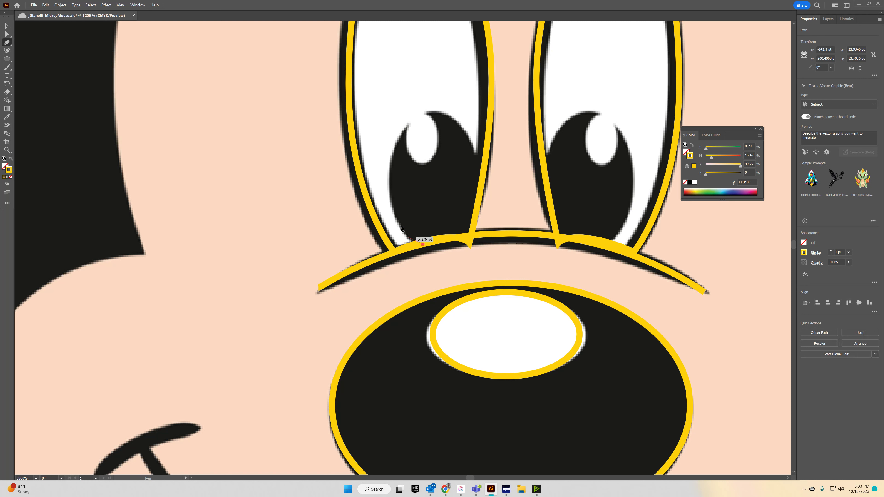
pyautogui.moveTo(390, 190); pyautogui.dragTo(384, 140)
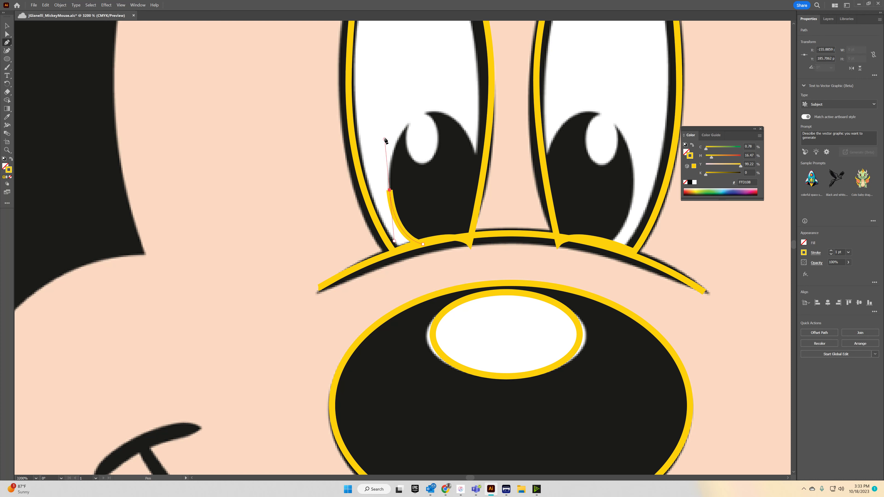
pyautogui.click(408, 123)
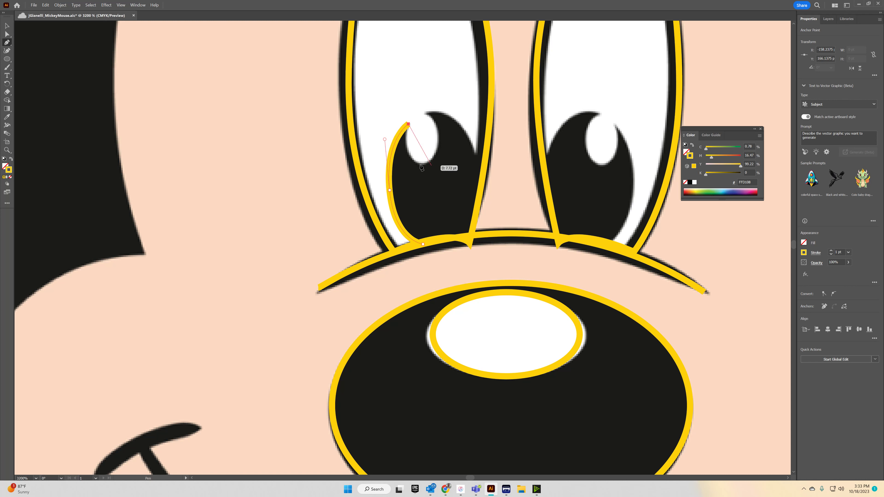
pyautogui.moveTo(424, 163); pyautogui.dragTo(450, 159)
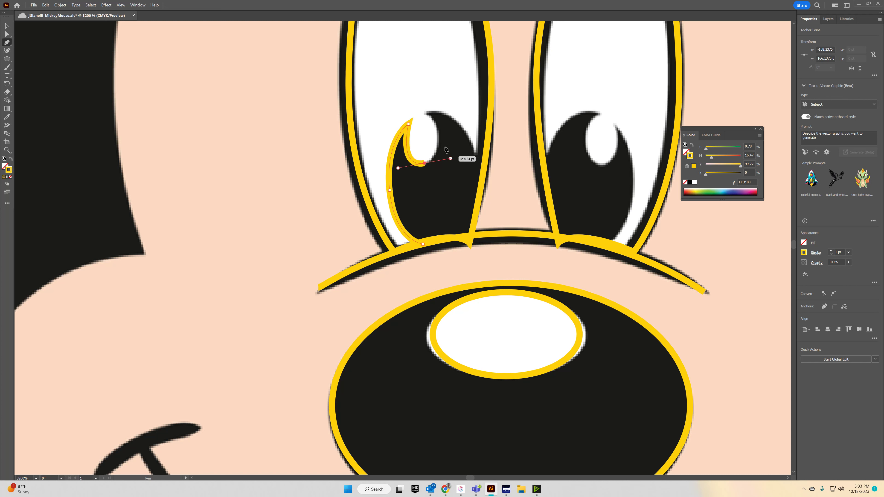
pyautogui.moveTo(426, 112); pyautogui.dragTo(417, 110)
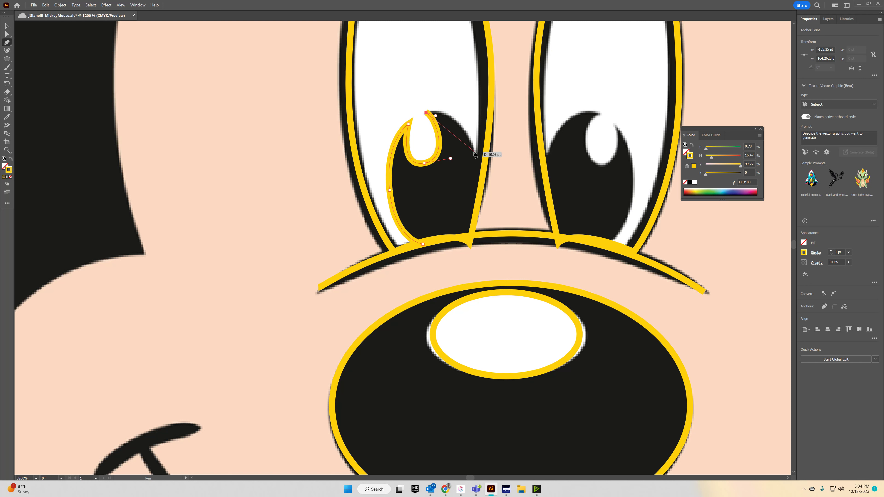
pyautogui.moveTo(483, 173); pyautogui.dragTo(503, 248)
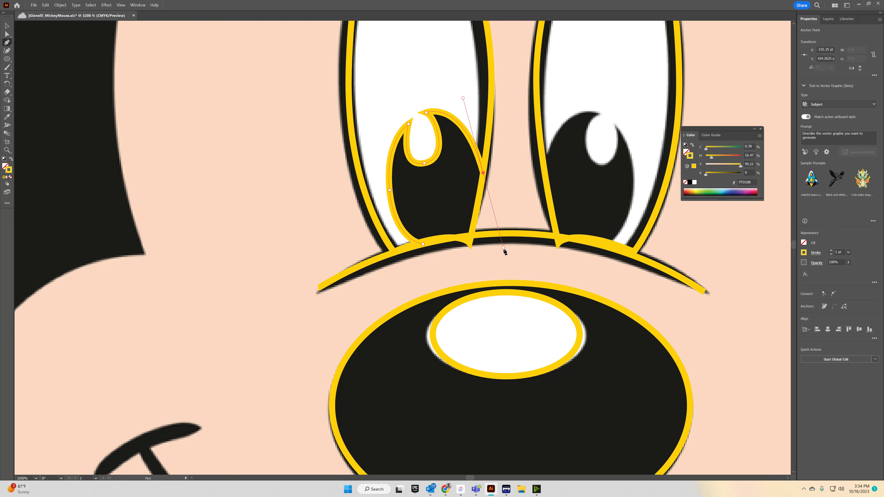
pyautogui.click(7, 26)
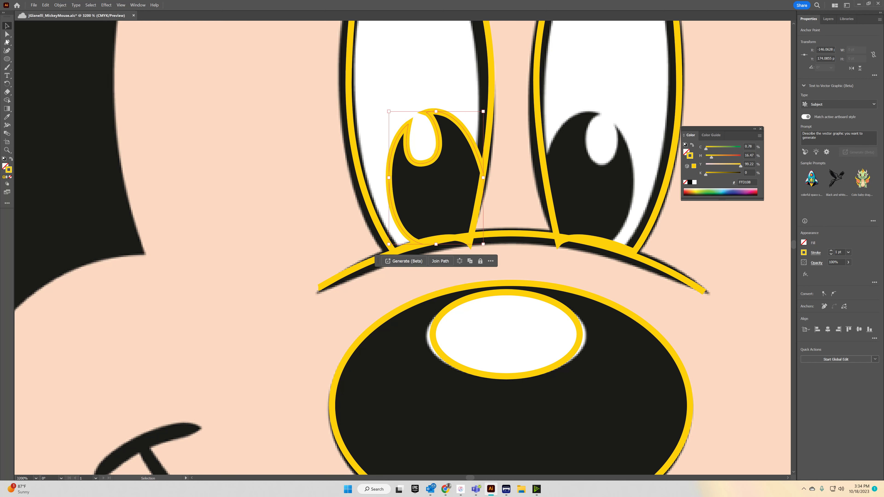
# Step: Duplicate the left pupil outline onto the right eye and reflect the copy across the vertical axis
pyautogui.scroll(-2, 486, 190)
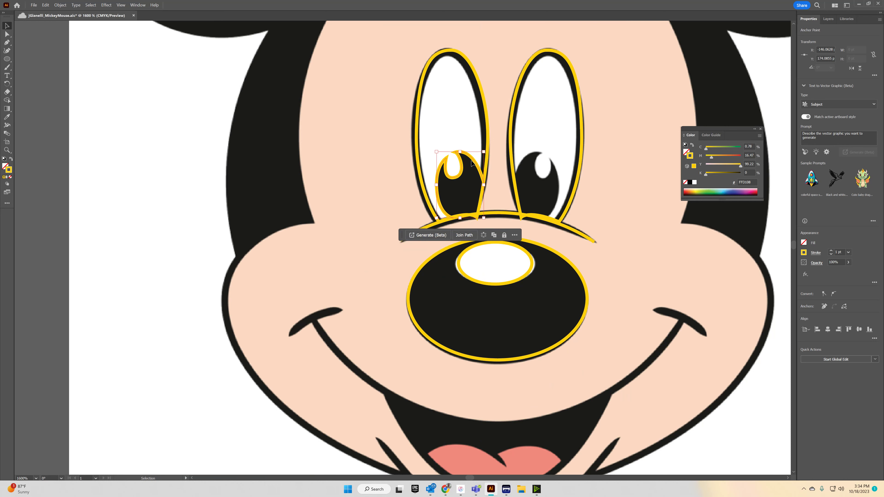
pyautogui.moveTo(474, 164); pyautogui.dragTo(555, 164)
pyautogui.rightClick(556, 164)
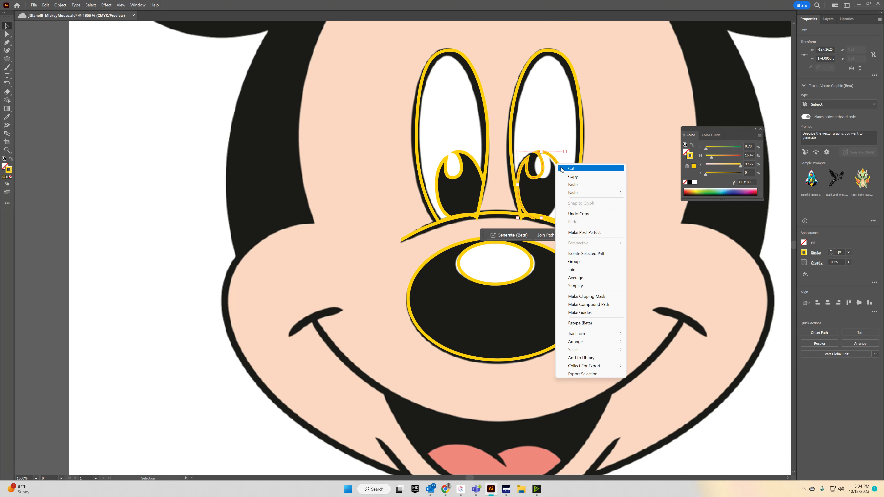
pyautogui.moveTo(588, 333)
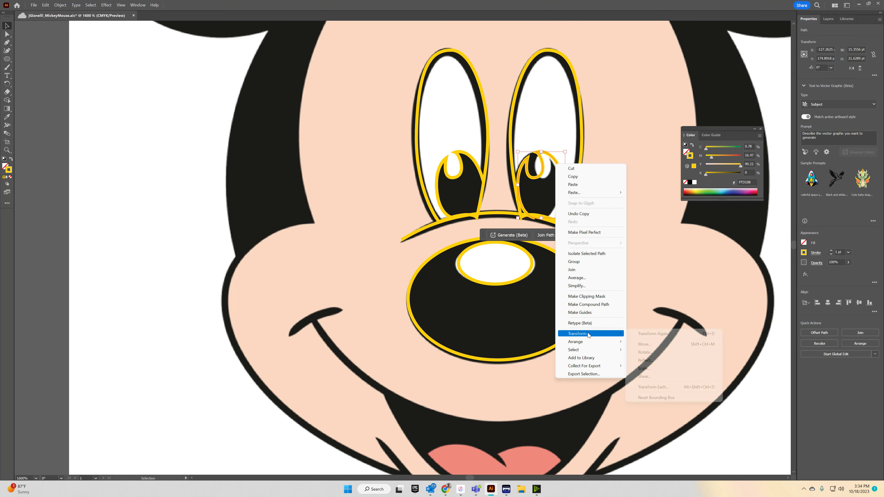
pyautogui.click(642, 368)
pyautogui.click(431, 302)
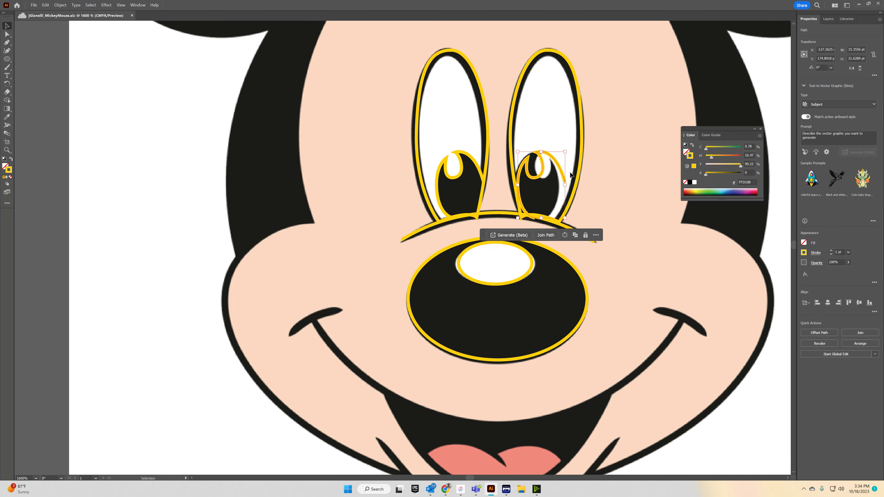
pyautogui.rightClick(562, 173)
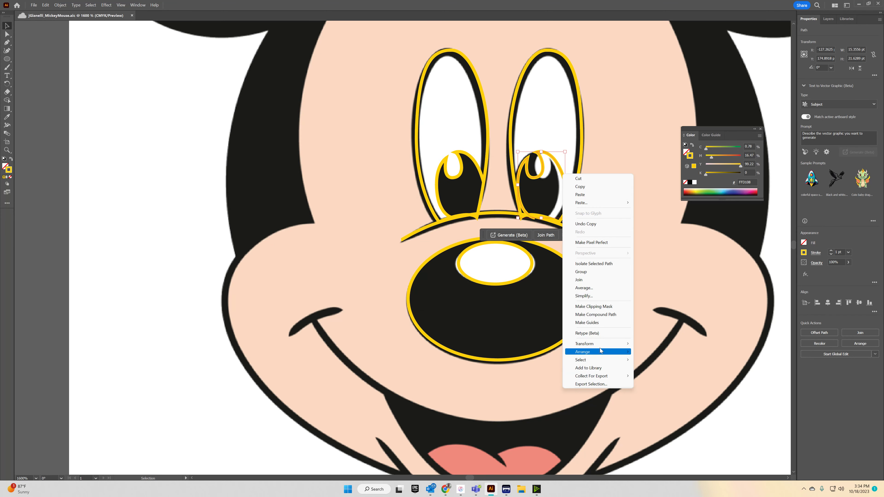
pyautogui.moveTo(599, 344)
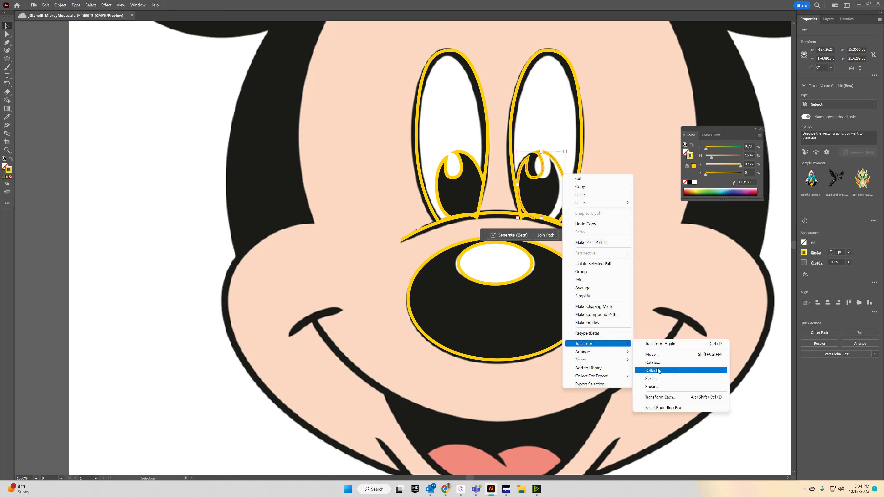
pyautogui.click(654, 367)
pyautogui.click(316, 228)
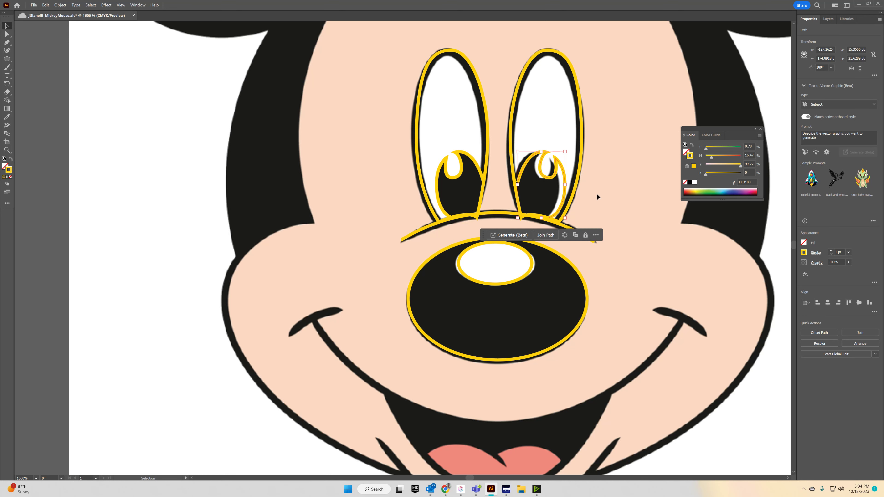
# Step: Fit the reflected pupil outline over the right pupil and move its inner end anchor onto the eye's inner edge
pyautogui.scroll(5, 579, 170)
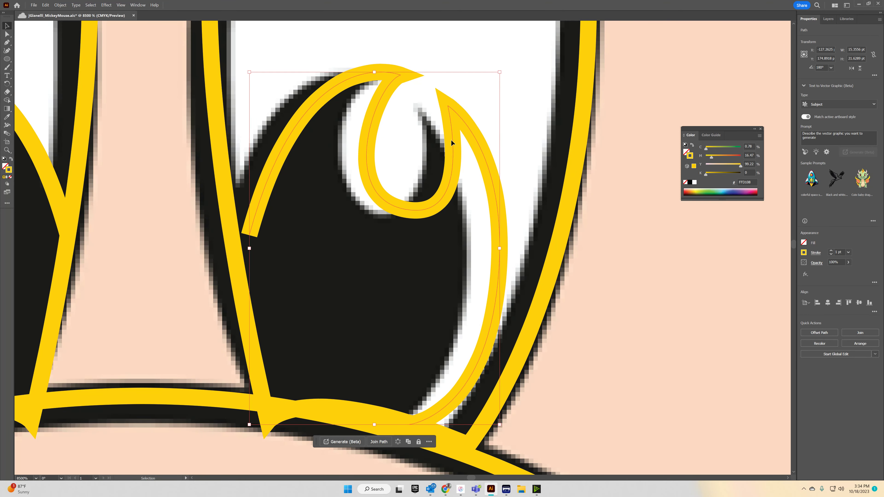
pyautogui.moveTo(451, 139); pyautogui.dragTo(423, 143)
pyautogui.click(7, 34)
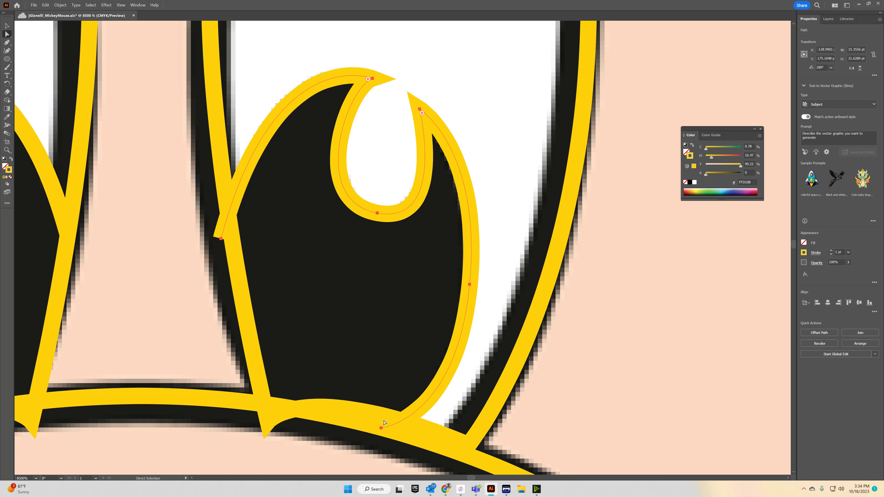
pyautogui.moveTo(380, 431); pyautogui.dragTo(380, 431)
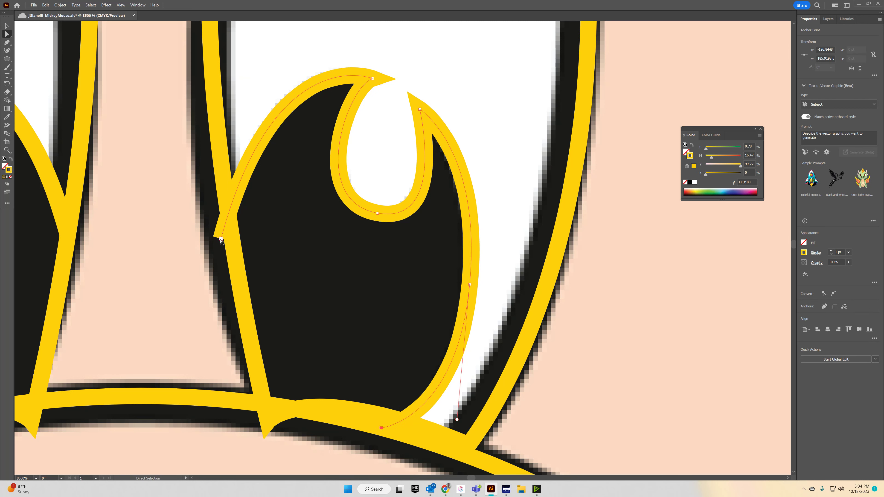
pyautogui.moveTo(221, 240); pyautogui.dragTo(229, 218)
# Step: Trace the open mouth as a closed Pen tool path through both corners and the curved upper and lower edges
pyautogui.scroll(-4, 176, 279)
pyautogui.moveTo(185, 316); pyautogui.dragTo(346, 154)
pyautogui.moveTo(336, 230); pyautogui.dragTo(324, 302)
pyautogui.scroll(-3, 432, 149)
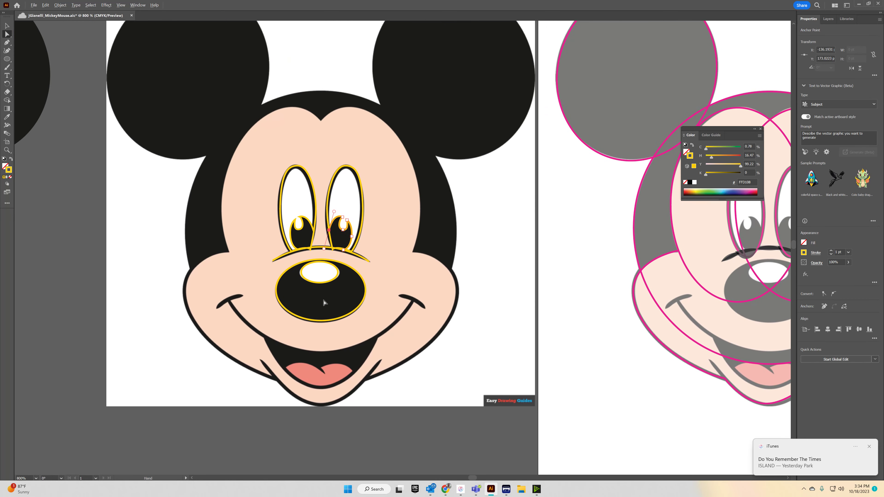
pyautogui.click(8, 42)
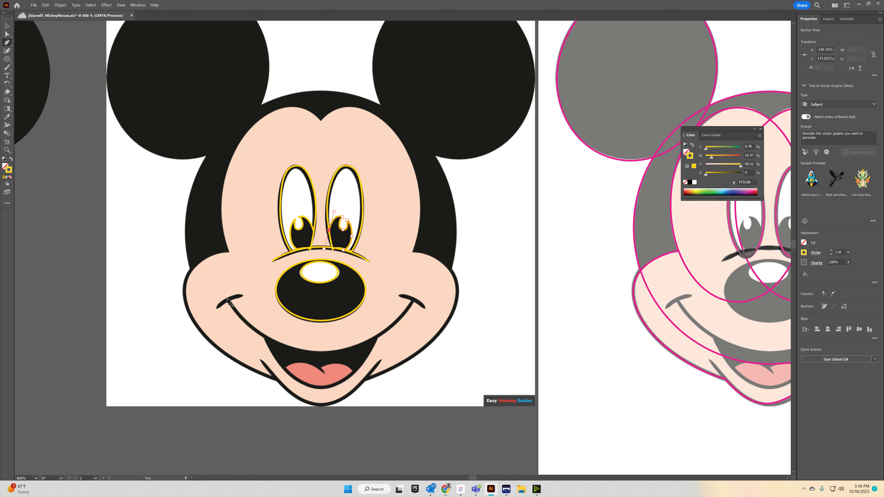
pyautogui.click(263, 334)
pyautogui.moveTo(319, 387); pyautogui.dragTo(356, 385)
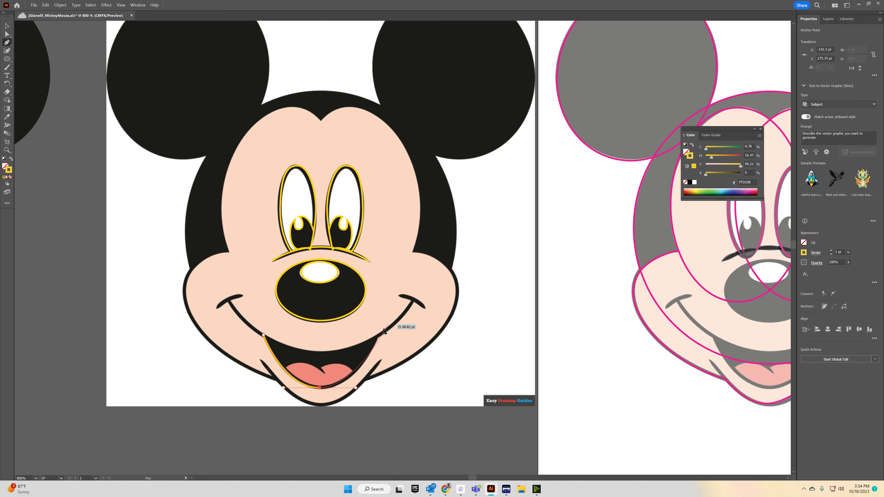
pyautogui.moveTo(378, 333); pyautogui.dragTo(280, 350)
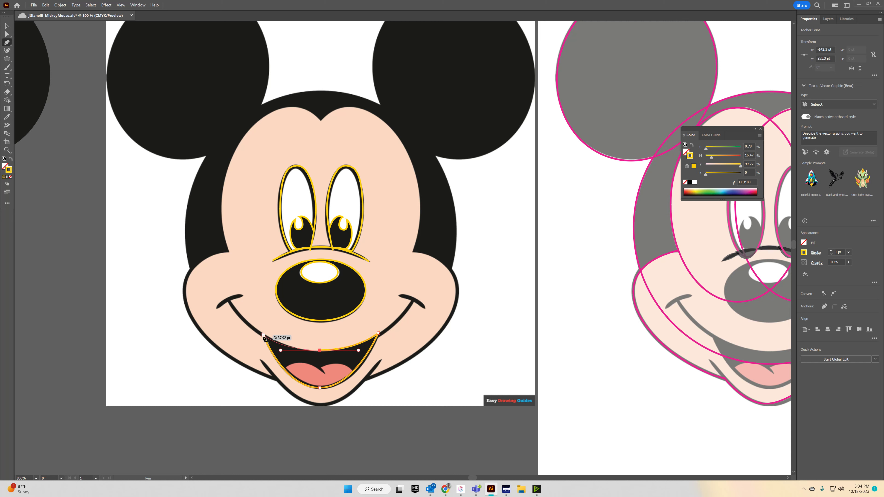
pyautogui.click(263, 335)
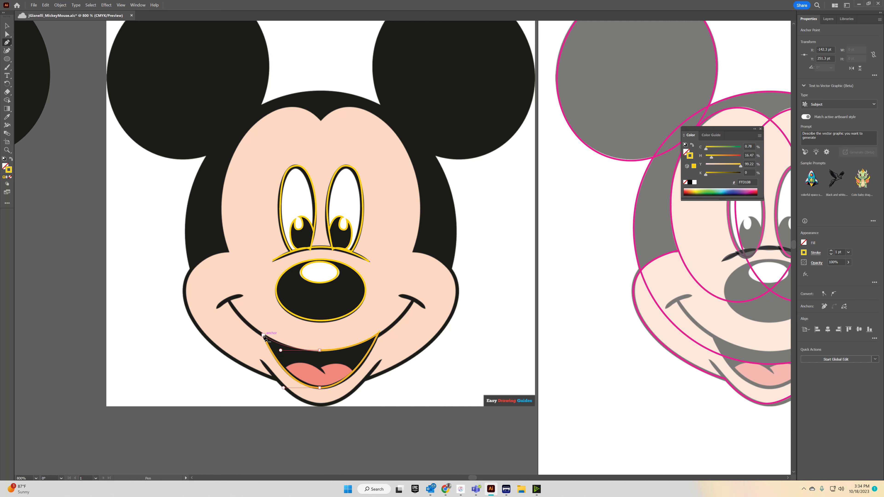
pyautogui.keyDown('ctrl'); pyautogui.click(113, 173); pyautogui.keyUp('ctrl')
# Step: Move the mouth outline's right corner anchor slightly down so it sits on the reference's mouth corner
pyautogui.scroll(1, 415, 350)
pyautogui.scroll(1, 416, 354)
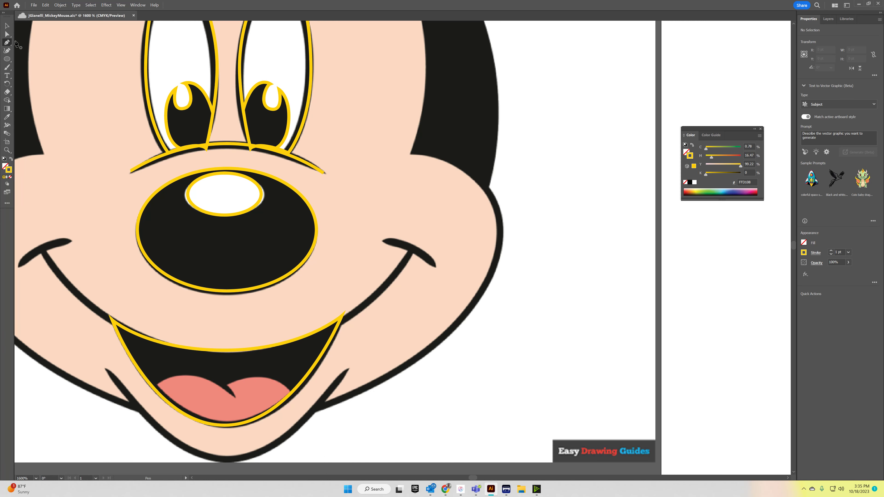
pyautogui.click(8, 35)
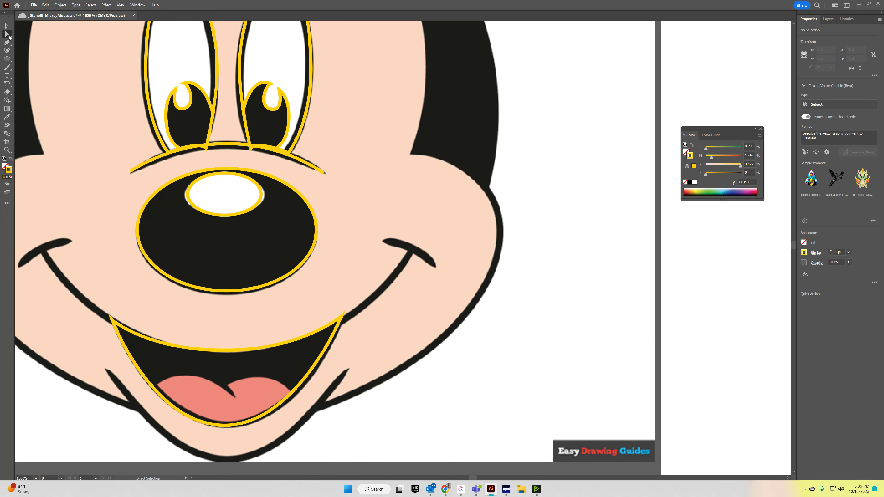
pyautogui.click(341, 317)
pyautogui.moveTo(341, 315); pyautogui.dragTo(341, 319)
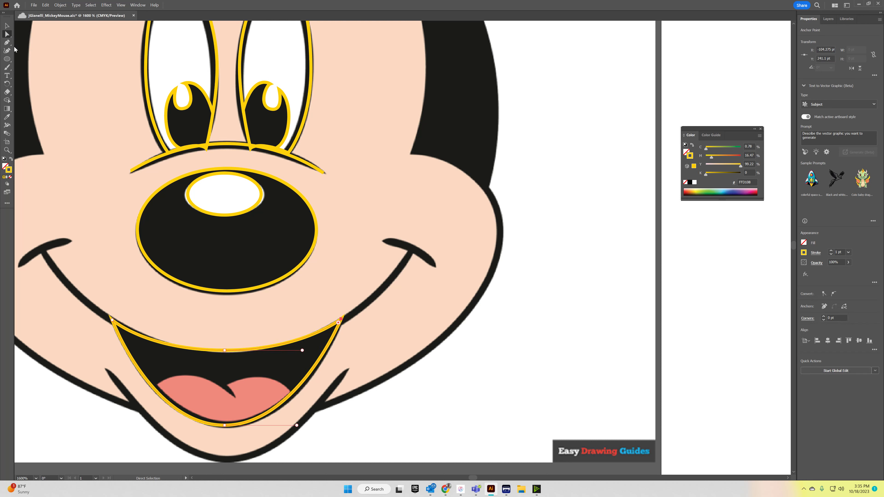
# Step: Trace the right smile line as an open Pen tool curve from the mouth's right corner up to the cheek crease
pyautogui.click(6, 42)
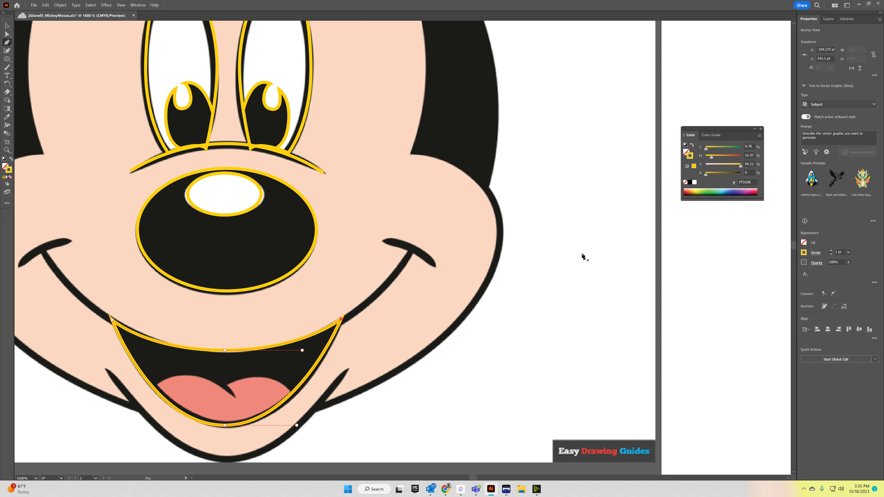
pyautogui.click(341, 319)
pyautogui.hotkey('ctrl', 'z')
pyautogui.press('ctrl')
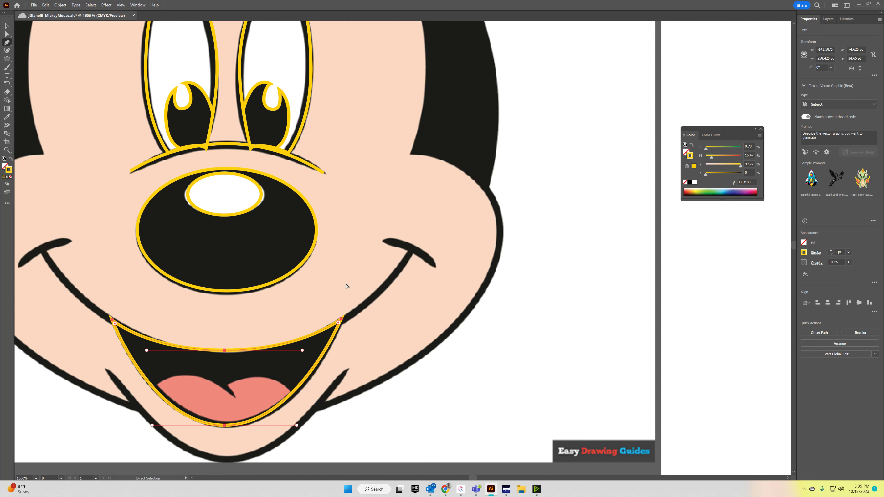
pyautogui.keyDown('ctrl'); pyautogui.click(346, 287); pyautogui.keyUp('ctrl')
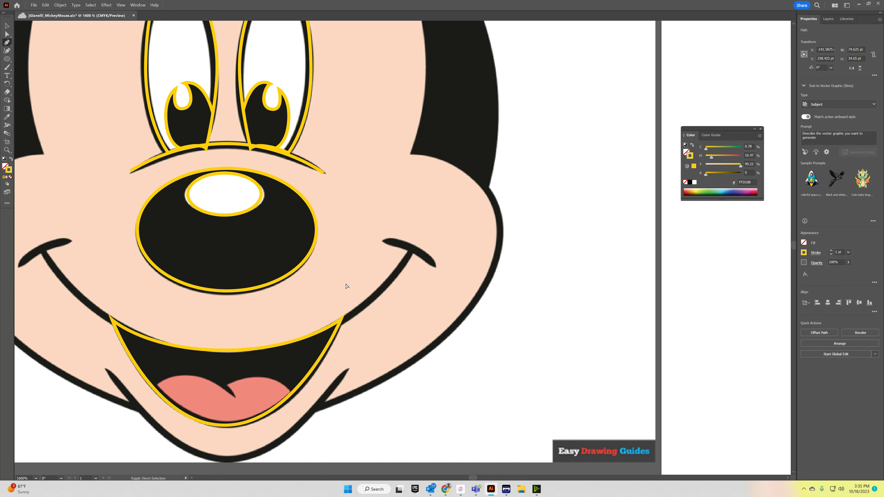
pyautogui.click(341, 319)
pyautogui.moveTo(410, 250); pyautogui.dragTo(424, 213)
pyautogui.click(411, 250)
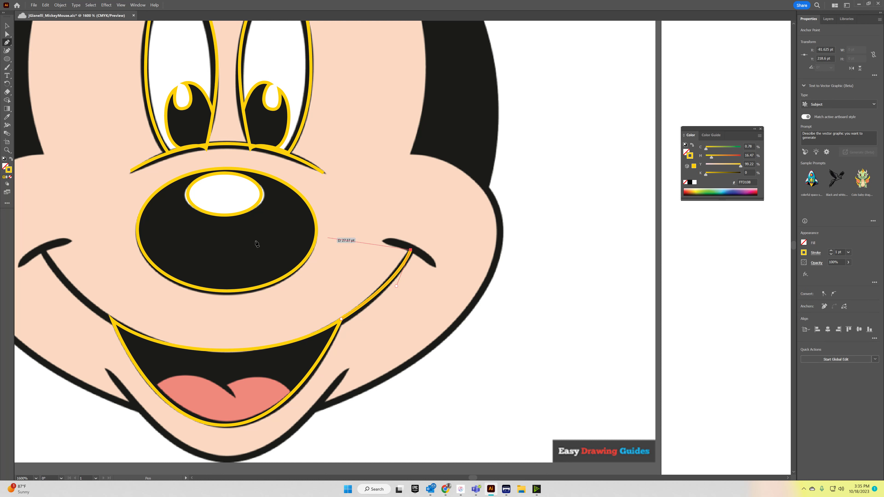
pyautogui.keyDown('ctrl'); pyautogui.click(112, 320); pyautogui.keyUp('ctrl')
# Step: Trace the left smile line as an open Pen tool curve from the mouth's left corner up to the cheek crease
pyautogui.click(111, 320)
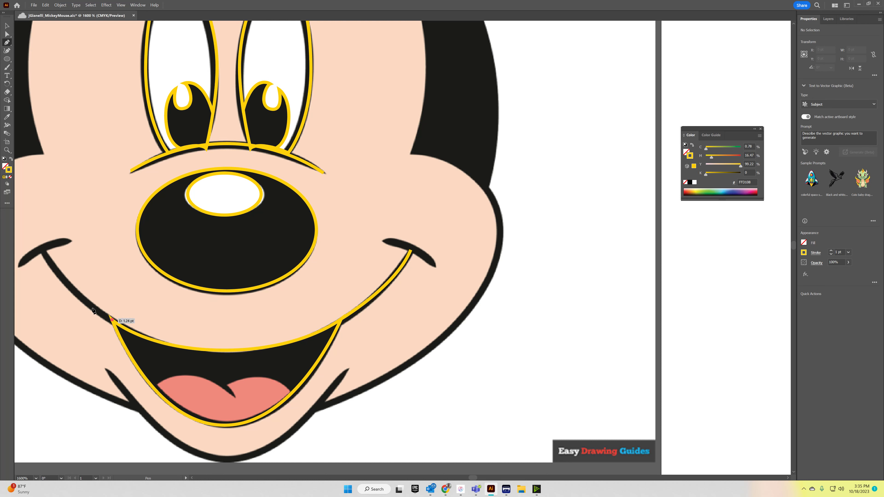
pyautogui.moveTo(43, 250); pyautogui.dragTo(29, 212)
pyautogui.keyDown('ctrl'); pyautogui.click(29, 212); pyautogui.keyUp('ctrl')
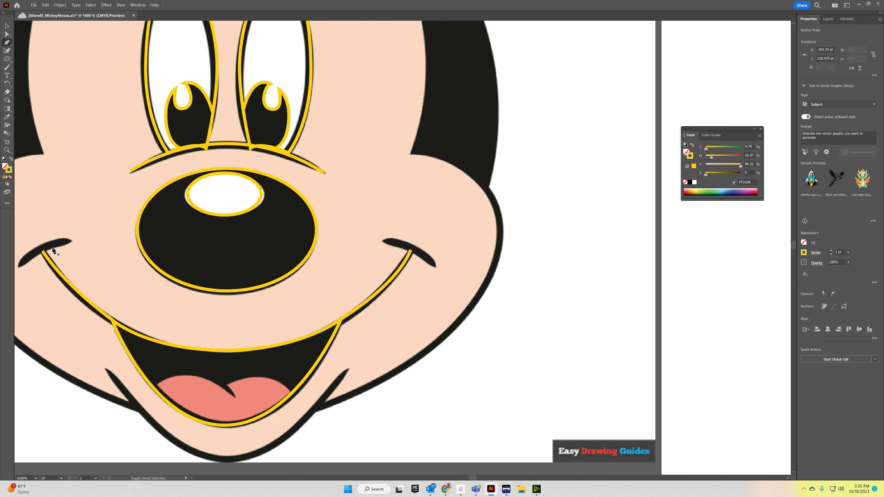
# Step: Trace the short curved cheek creases at both ends of the smile as separate open Pen tool arcs
pyautogui.click(23, 262)
pyautogui.moveTo(70, 240); pyautogui.dragTo(92, 245)
pyautogui.keyDown('ctrl'); pyautogui.click(93, 246); pyautogui.keyUp('ctrl')
pyautogui.click(386, 242)
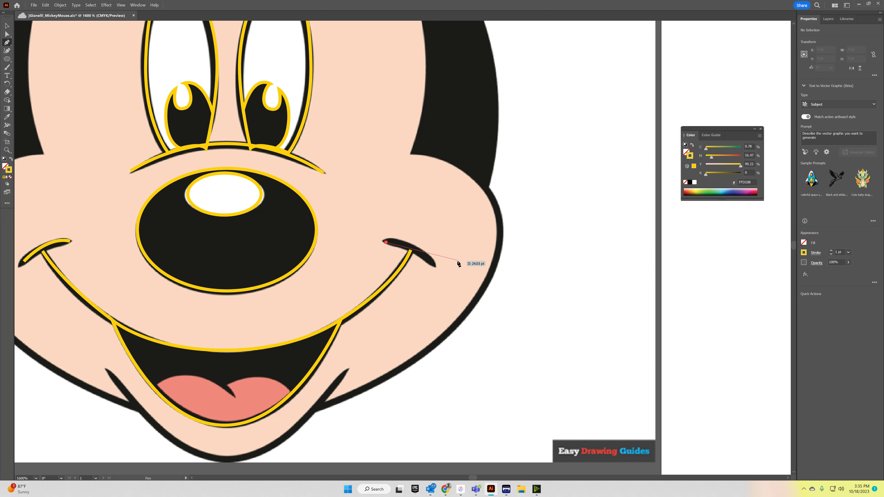
pyautogui.moveTo(434, 265); pyautogui.dragTo(447, 289)
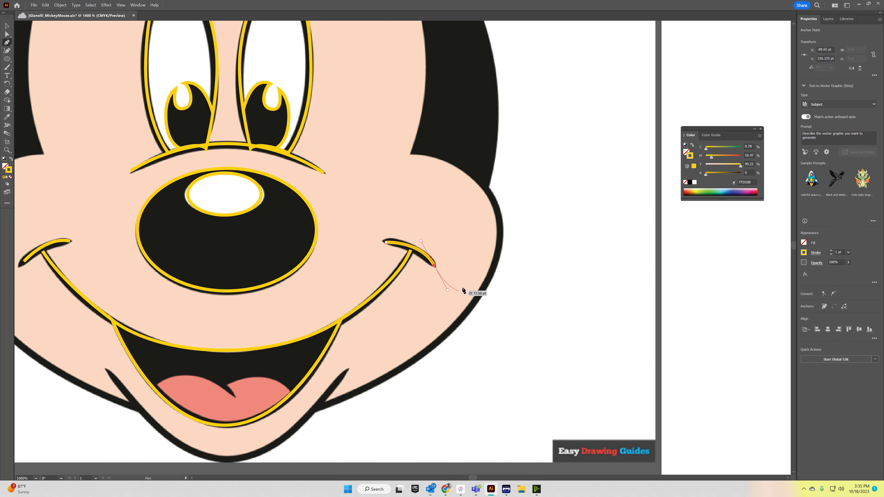
pyautogui.keyDown('ctrl'); pyautogui.click(464, 292); pyautogui.keyUp('ctrl')
# Step: Trace the two short slanted creases beside the chin, left and right, as separate open Pen tool paths
pyautogui.moveTo(418, 331); pyautogui.dragTo(507, 331)
pyautogui.scroll(-2, 506, 331)
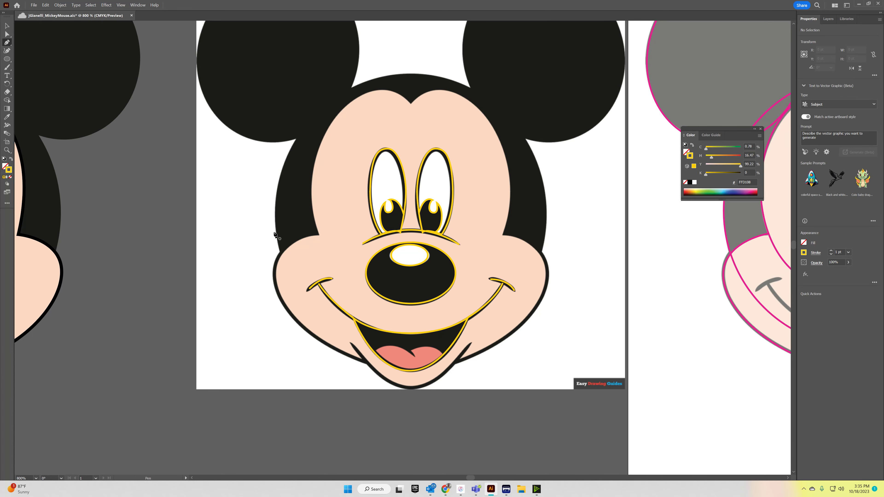
pyautogui.scroll(2, 384, 380)
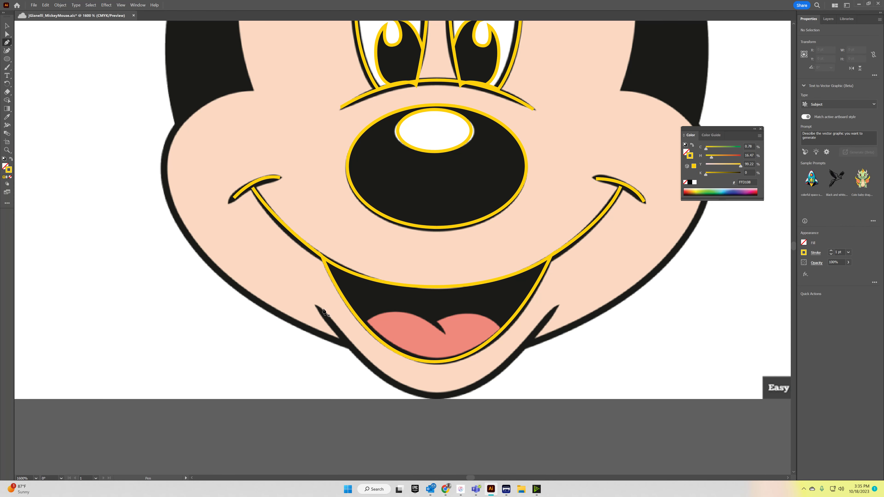
pyautogui.click(317, 306)
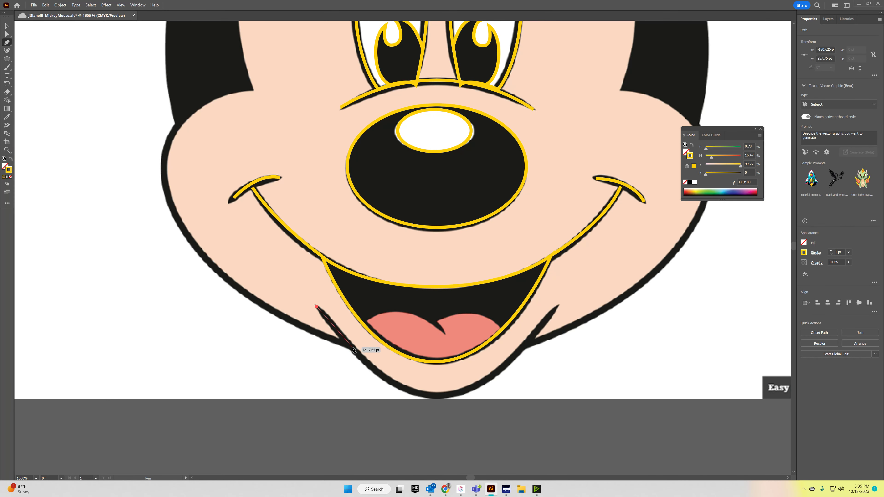
pyautogui.moveTo(358, 356); pyautogui.dragTo(366, 362)
pyautogui.press('Escape')
pyautogui.click(557, 306)
pyautogui.moveTo(509, 360); pyautogui.dragTo(508, 361)
pyautogui.press('Escape')
# Step: Select all the yellow facial feature outlines and move them together to the left of the reference face
pyautogui.scroll(-1, 491, 229)
pyautogui.moveTo(544, 183); pyautogui.dragTo(537, 205)
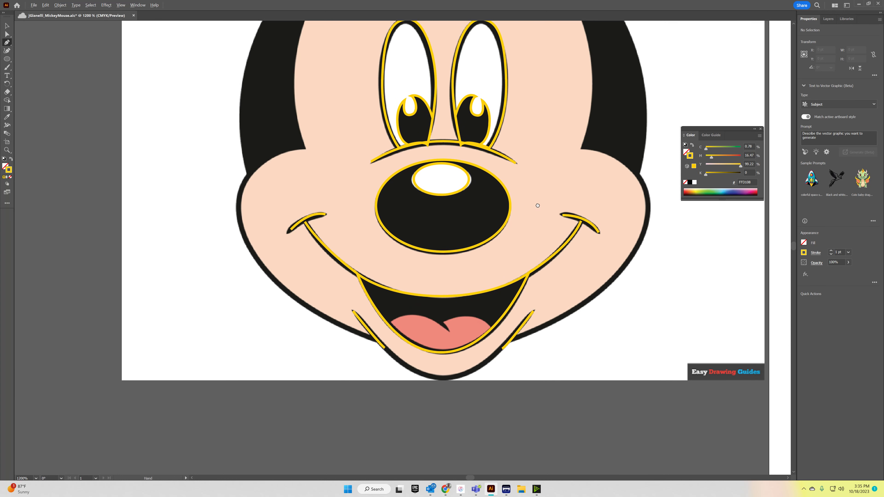
pyautogui.scroll(-1, 538, 206)
pyautogui.press('v')
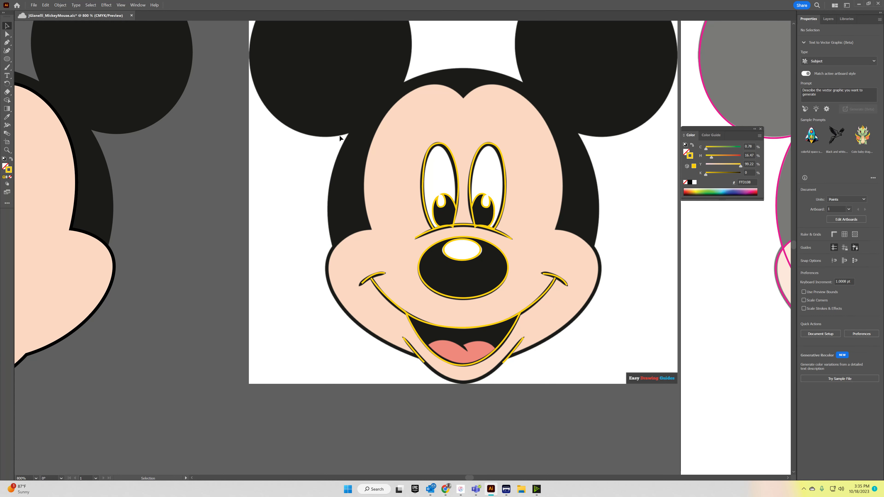
pyautogui.click(497, 278)
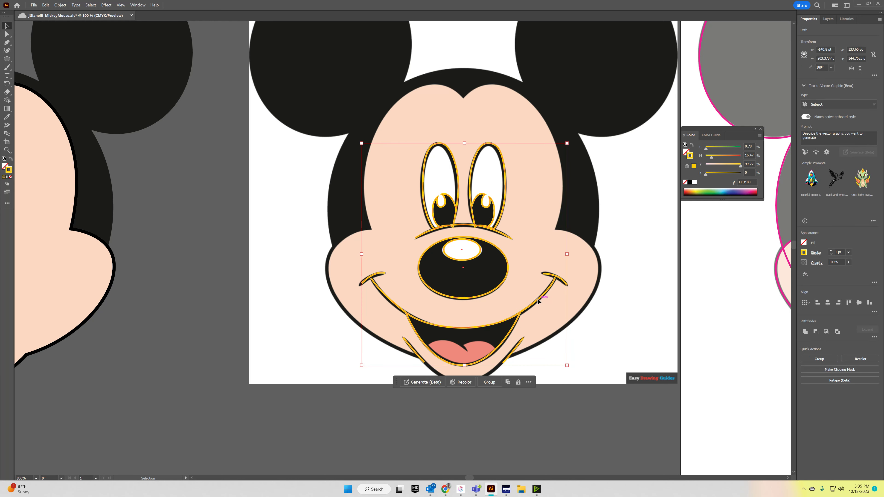
pyautogui.moveTo(537, 300)
pyautogui.mouseDown()
pyautogui.moveTo(280, 307)
pyautogui.moveTo(291, 308)
pyautogui.mouseUp()
# Step: Use the Shape Builder on both eyes, both pupils and the nose highlight to make them separate shapes, and deselect everything
pyautogui.click(7, 100)
pyautogui.click(200, 173)
pyautogui.click(240, 173)
pyautogui.click(239, 214)
pyautogui.click(202, 211)
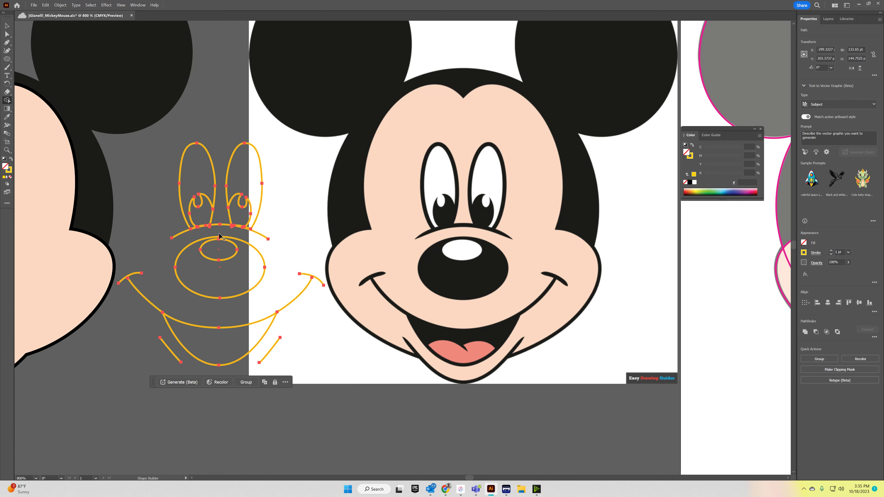
pyautogui.click(222, 248)
pyautogui.click(4, 26)
pyautogui.click(226, 125)
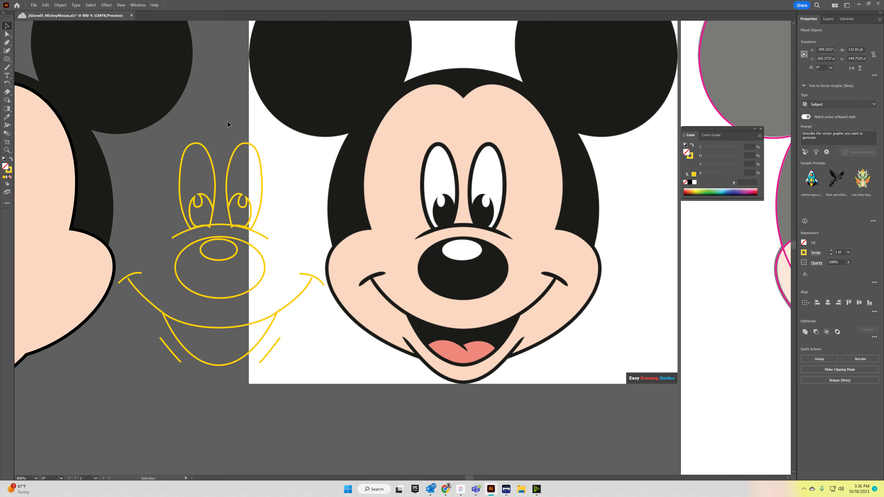
# Step: Fill both yellow-outlined eye shapes with the white sampled from the reference eye using the Eyedropper
pyautogui.click(255, 153)
pyautogui.keyDown('shift'); pyautogui.click(199, 144); pyautogui.keyUp('shift')
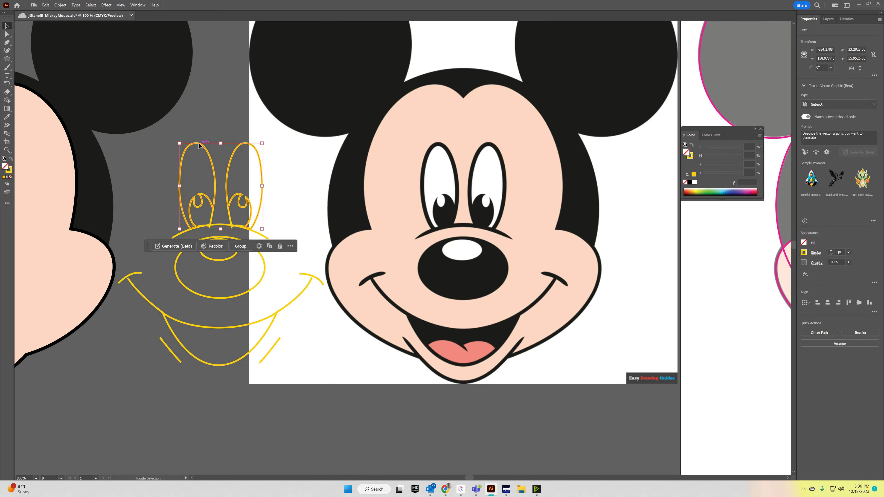
pyautogui.click(7, 117)
pyautogui.click(447, 156)
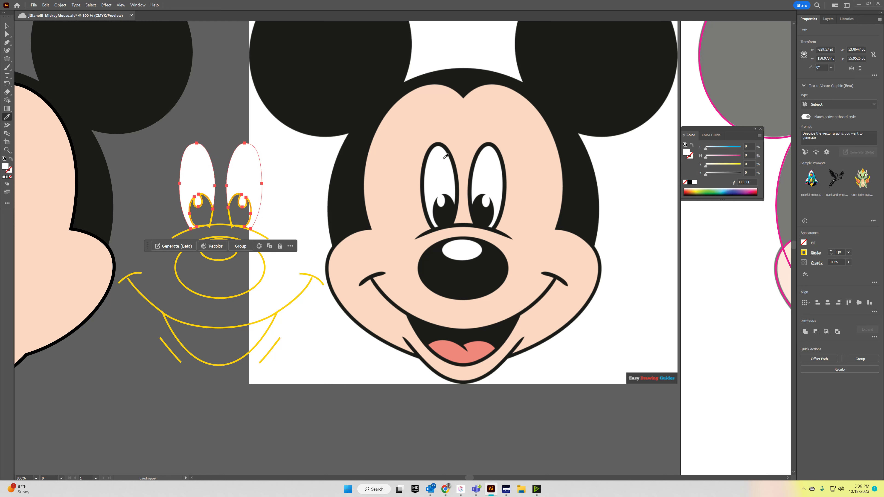
# Step: Fill both traced pupils with the dark black sampled from the reference pupils using the Eyedropper
pyautogui.keyDown('ctrl'); pyautogui.click(229, 216); pyautogui.keyUp('ctrl')
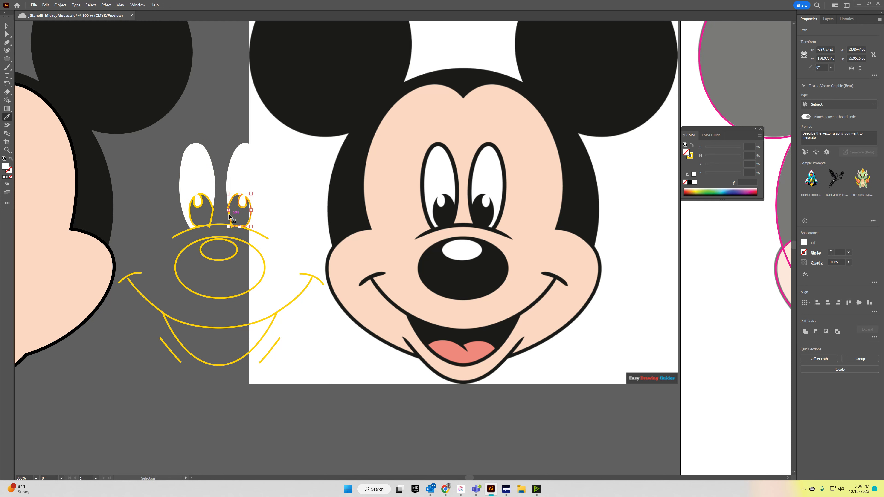
pyautogui.keyDown('ctrl'); pyautogui.click(212, 216); pyautogui.keyUp('ctrl')
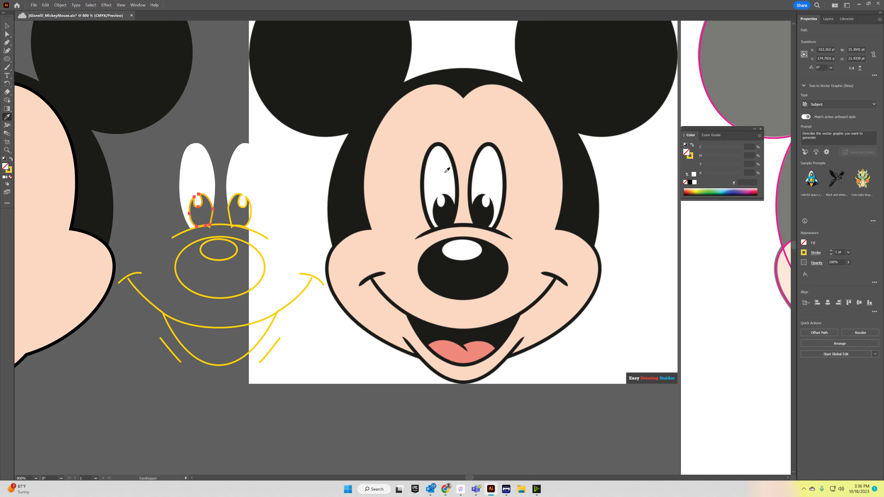
pyautogui.click(444, 205)
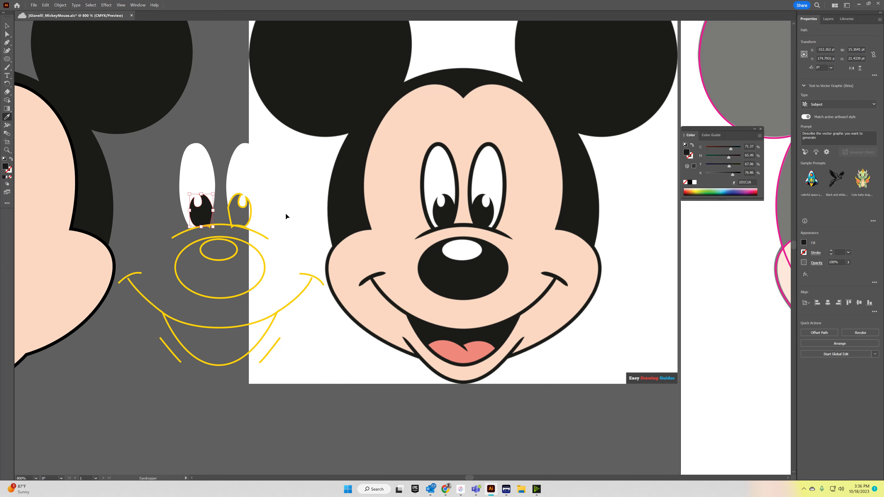
pyautogui.keyDown('ctrl'); pyautogui.click(244, 212); pyautogui.keyUp('ctrl')
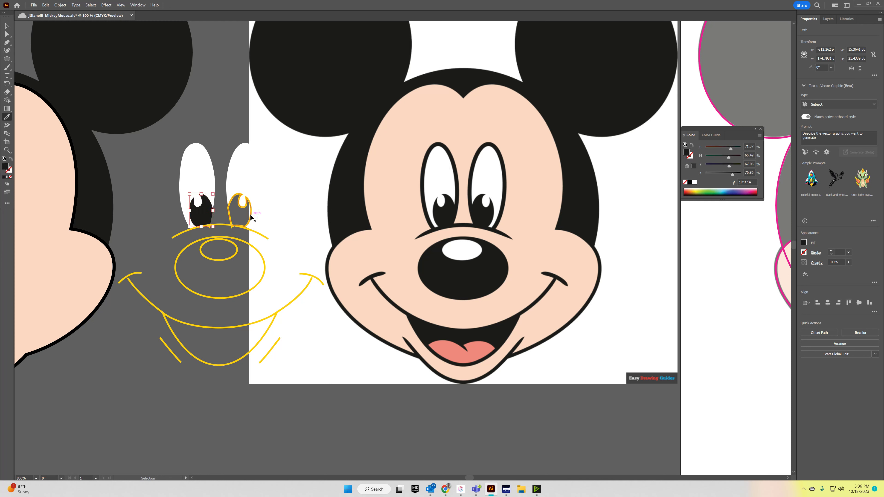
pyautogui.click(492, 212)
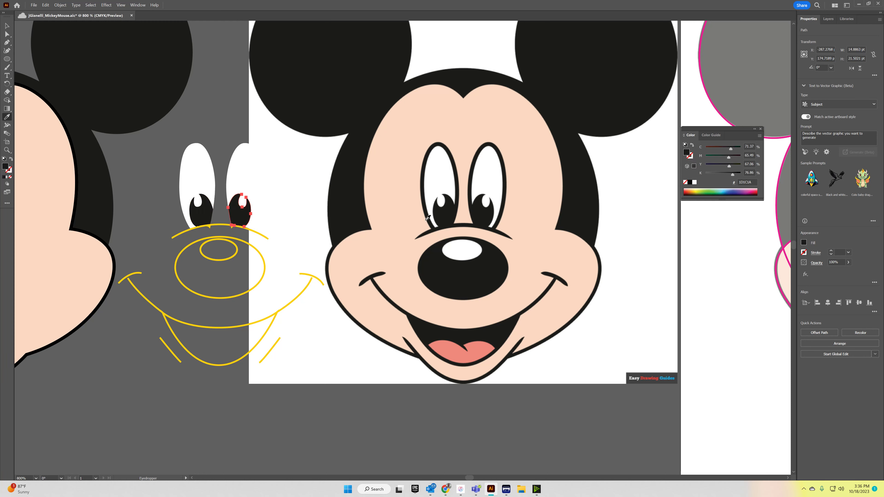
# Step: Sample the reference colors to fill the nose highlight white and the nose and open mouth dark black
pyautogui.keyDown('ctrl'); pyautogui.click(210, 242); pyautogui.keyUp('ctrl')
pyautogui.click(461, 244)
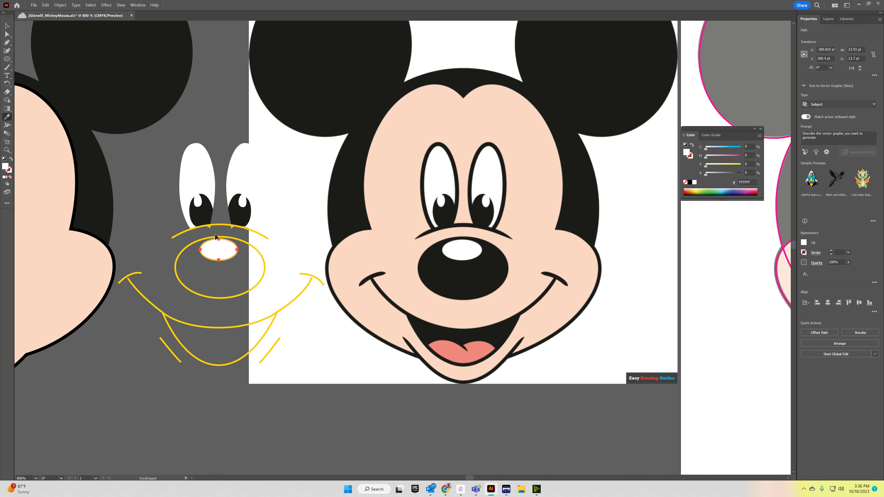
pyautogui.keyDown('ctrl'); pyautogui.click(191, 245); pyautogui.keyUp('ctrl')
pyautogui.keyDown('ctrl'); pyautogui.click(186, 247); pyautogui.keyUp('ctrl')
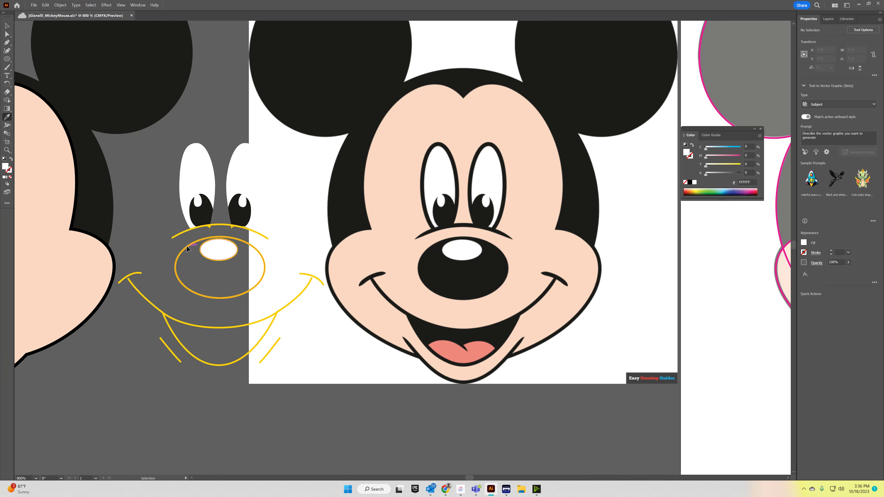
pyautogui.click(452, 267)
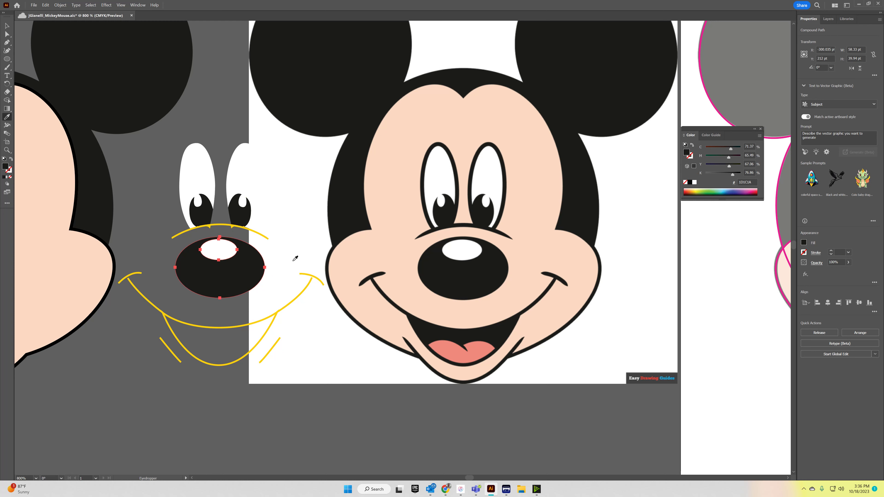
pyautogui.keyDown('ctrl'); pyautogui.click(195, 328); pyautogui.keyUp('ctrl')
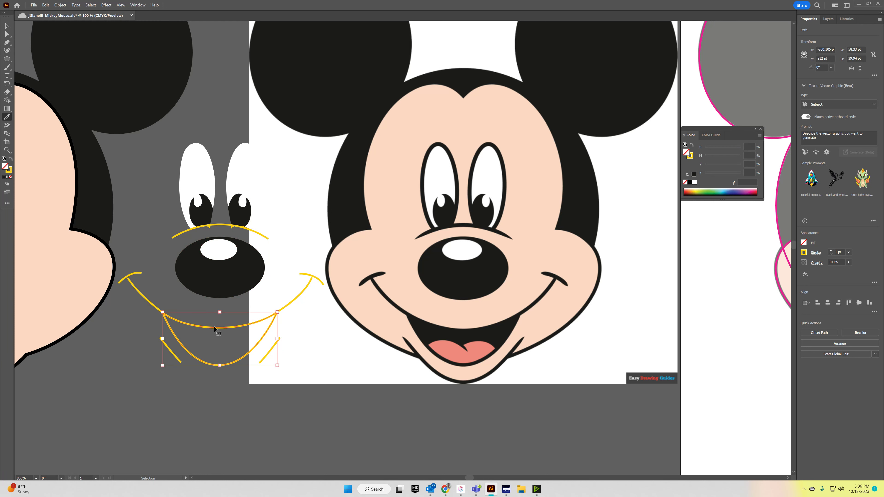
pyautogui.click(449, 331)
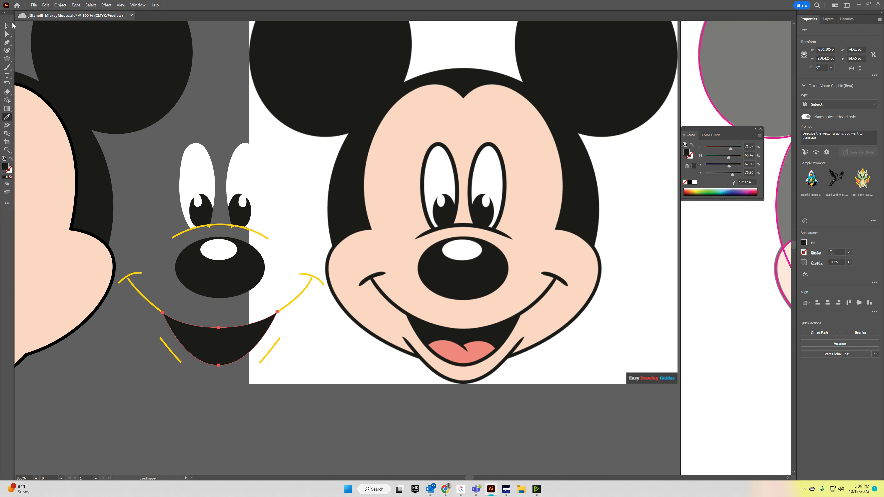
# Step: Select all the traced facial features together and give them a black stroke
pyautogui.click(7, 25)
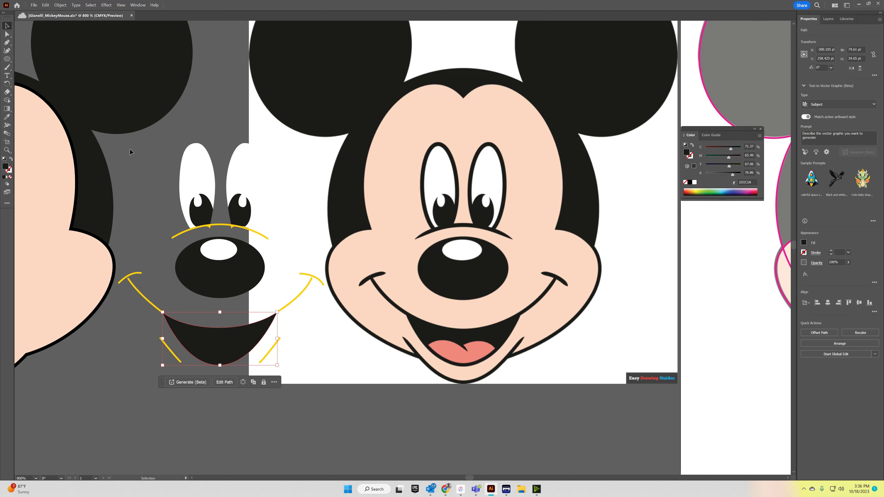
pyautogui.moveTo(123, 147); pyautogui.dragTo(316, 424)
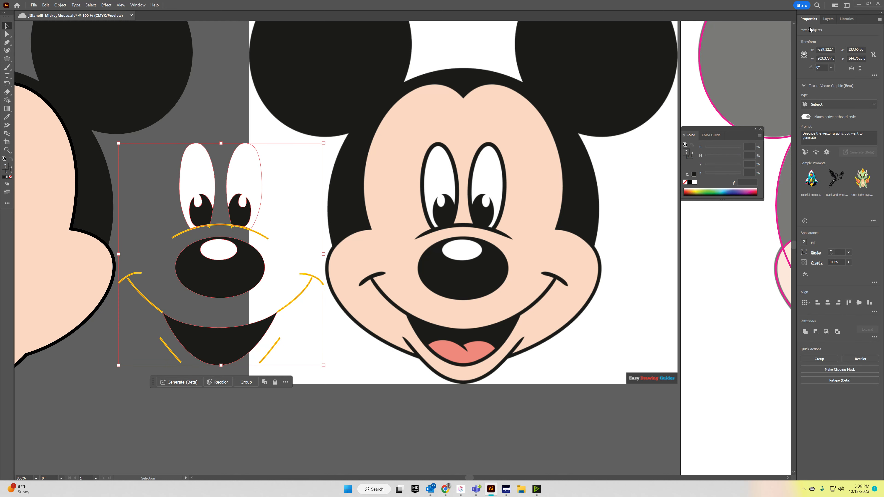
pyautogui.click(828, 18)
pyautogui.click(808, 19)
pyautogui.click(803, 252)
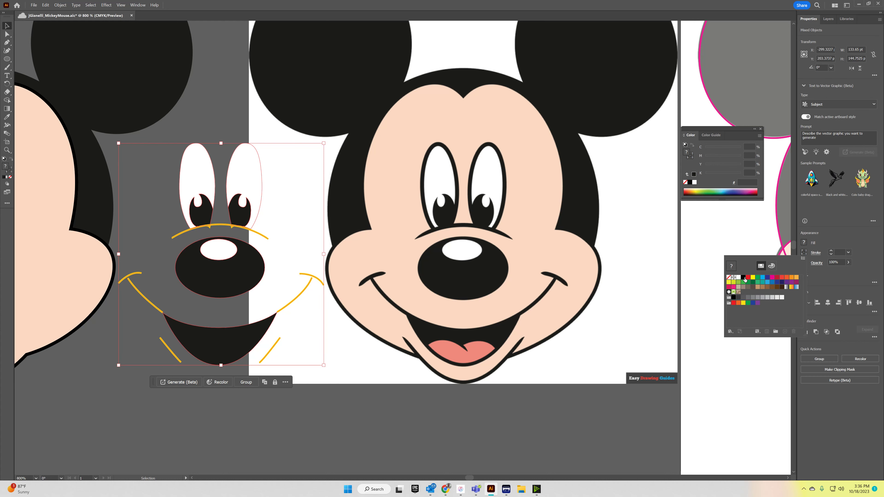
pyautogui.click(744, 278)
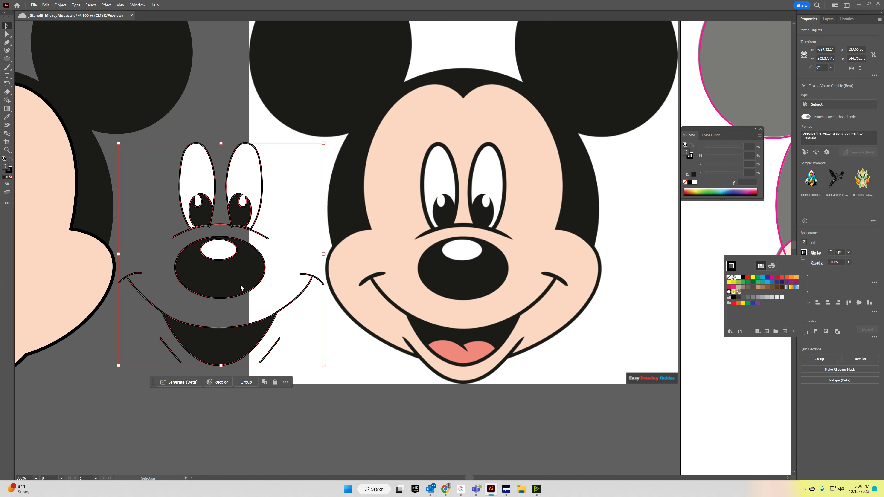
pyautogui.click(236, 125)
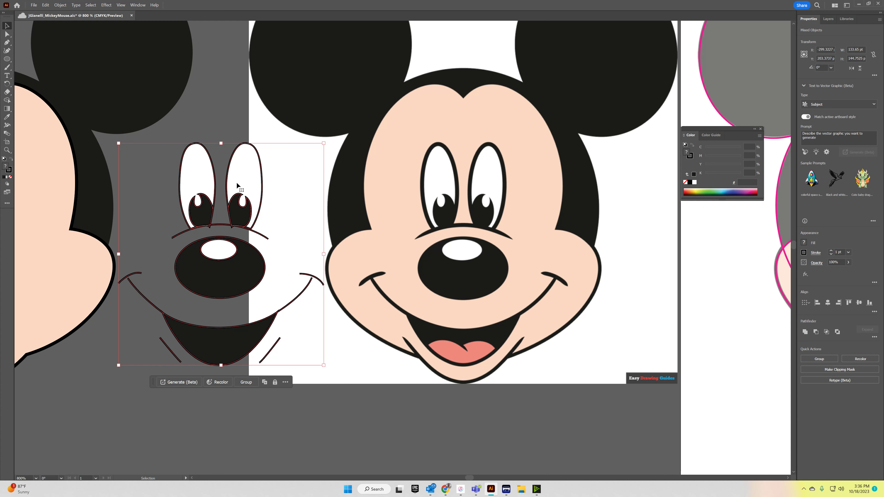
# Step: Remove the stroke from both pupils by setting it to None, and deselect them
pyautogui.hotkey('ctrl', 'shift', 'a')
pyautogui.click(237, 208)
pyautogui.keyDown('shift'); pyautogui.click(211, 212); pyautogui.keyUp('shift')
pyautogui.keyDown('shift'); pyautogui.click(211, 211); pyautogui.keyUp('shift')
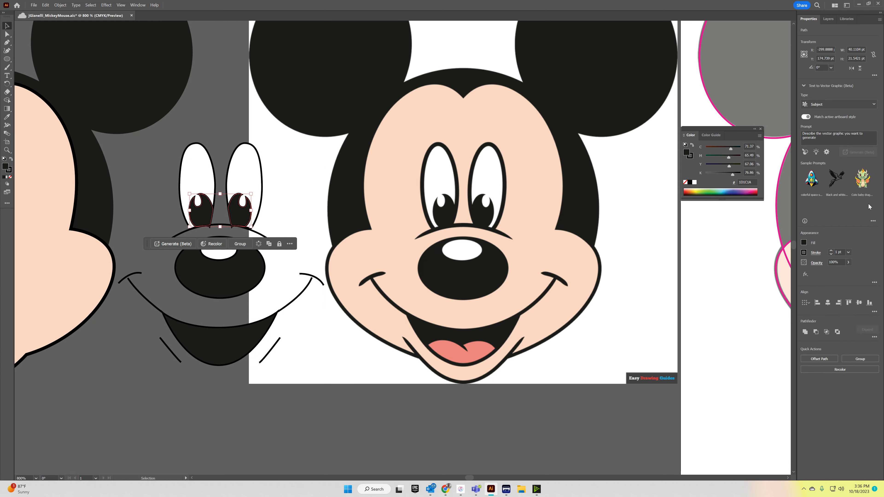
pyautogui.click(803, 252)
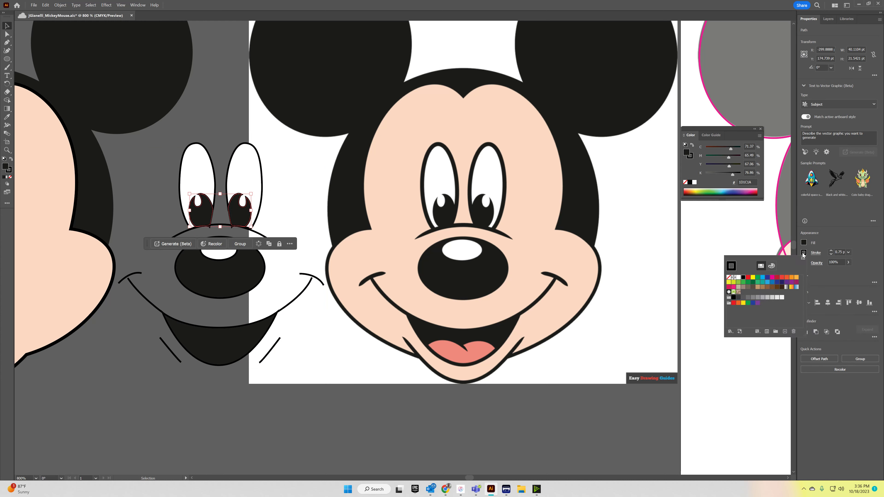
pyautogui.click(729, 278)
pyautogui.click(227, 121)
# Step: Select all the facial features and move them into place on the blank peach face, and deselect them
pyautogui.moveTo(188, 133); pyautogui.dragTo(320, 133)
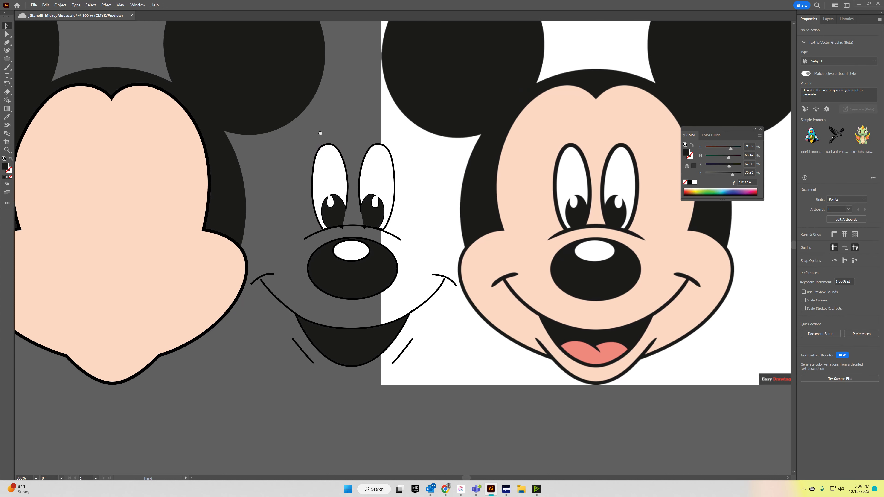
pyautogui.press('v')
pyautogui.scroll(-2, 300, 214)
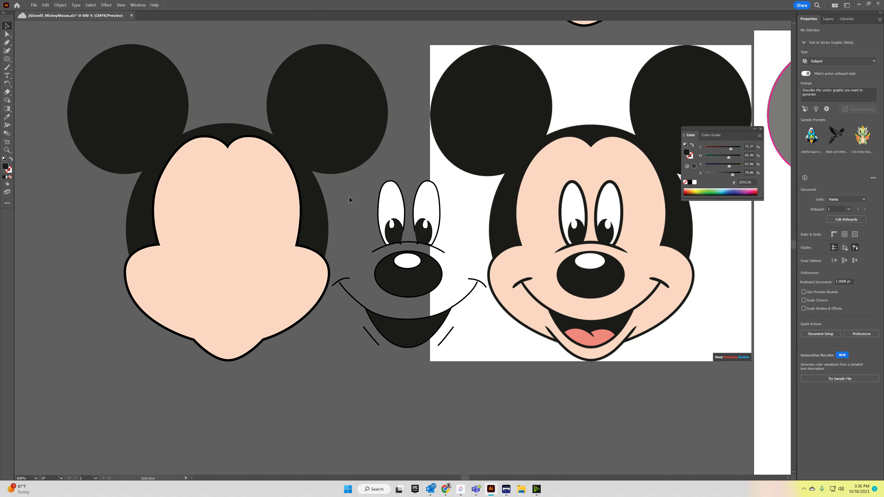
pyautogui.moveTo(475, 365); pyautogui.dragTo(276, 307)
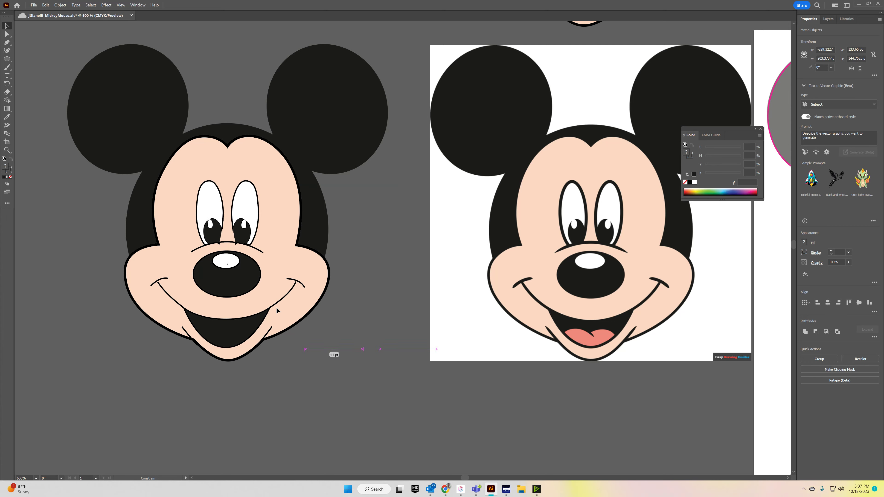
pyautogui.click(346, 381)
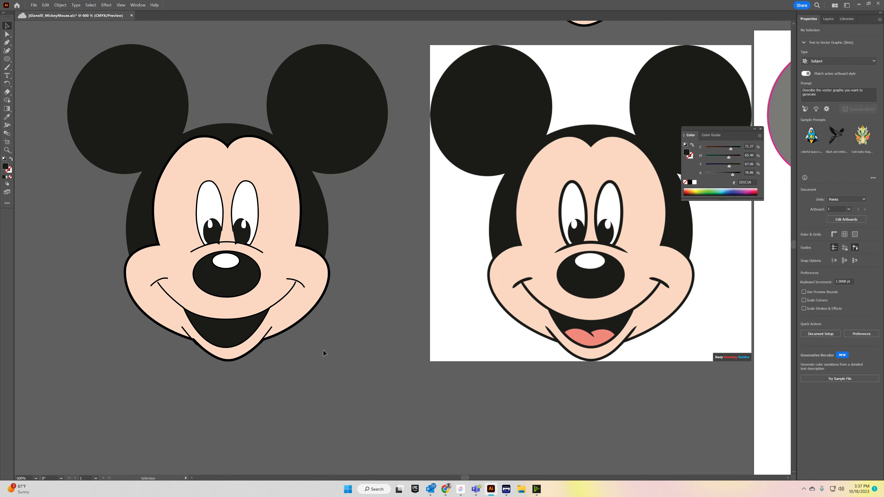
# Step: Draw separate straight black Pen tool lines along the inner edges of both pupils, down to the brow curve above the nose
pyautogui.scroll(8, 190, 224)
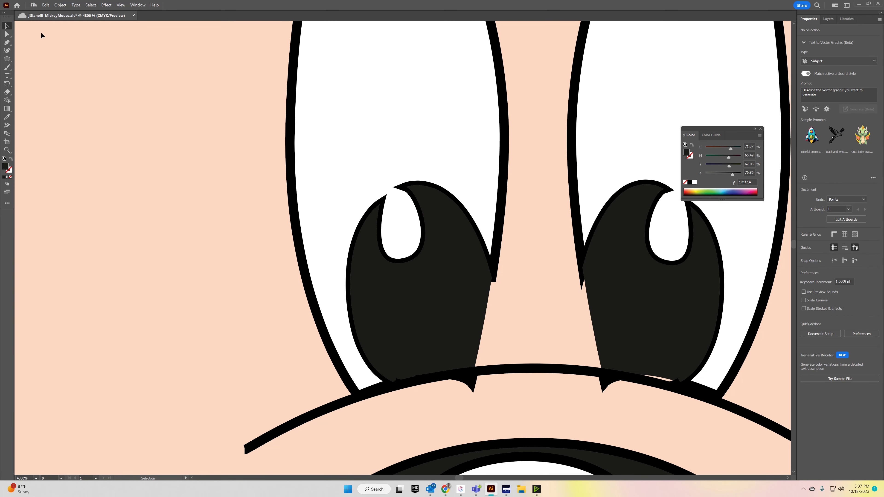
pyautogui.click(9, 42)
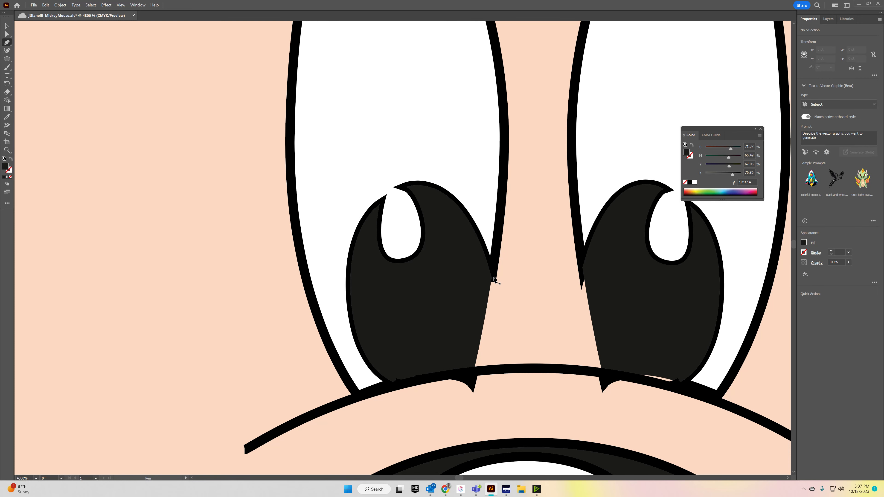
pyautogui.click(492, 277)
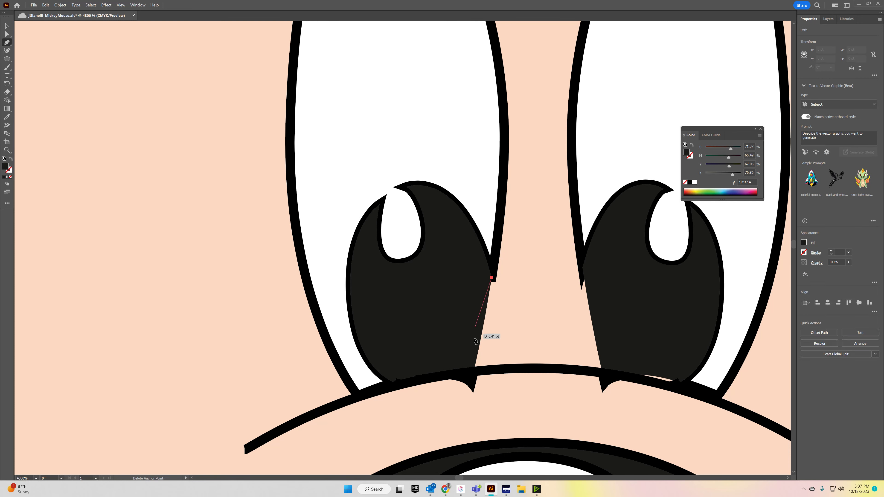
pyautogui.click(473, 371)
pyautogui.hotkey('ctrl', 'shift', 'a')
pyautogui.click(582, 268)
pyautogui.click(599, 371)
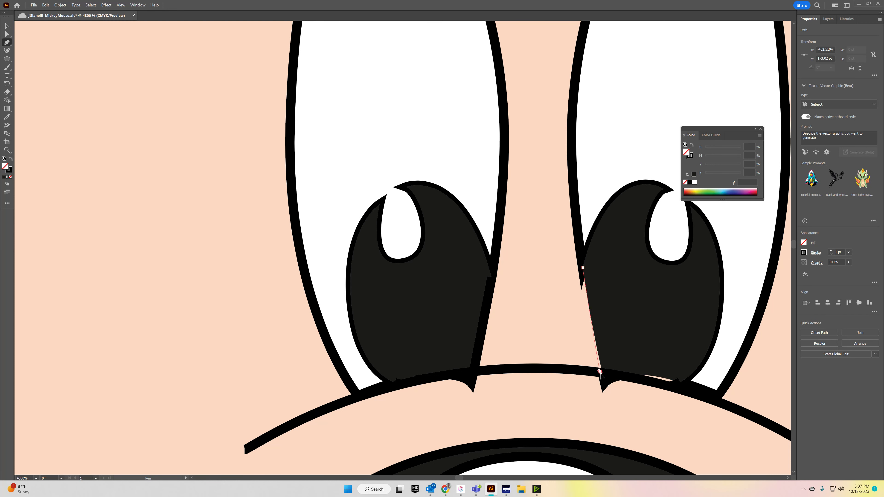
pyautogui.hotkey('ctrl', 'shift', 'a')
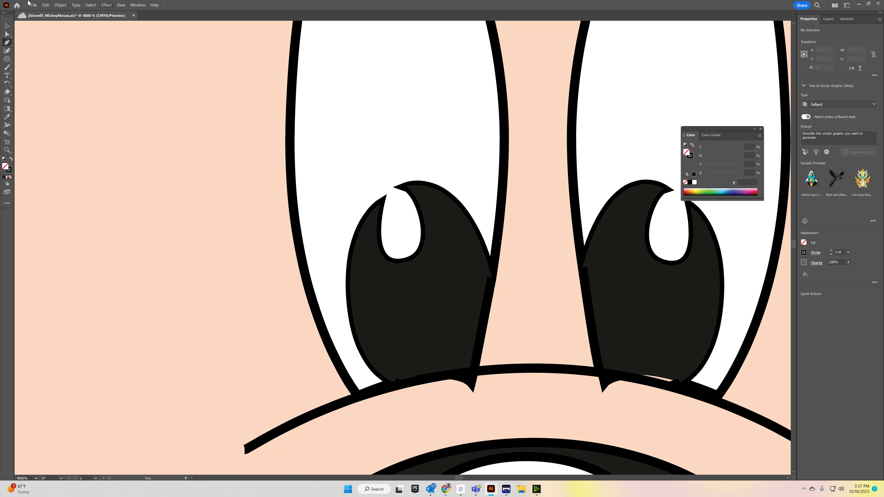
# Step: Delete the anchor points forming the small black spikes below the inner corners of both eyes
pyautogui.click(6, 33)
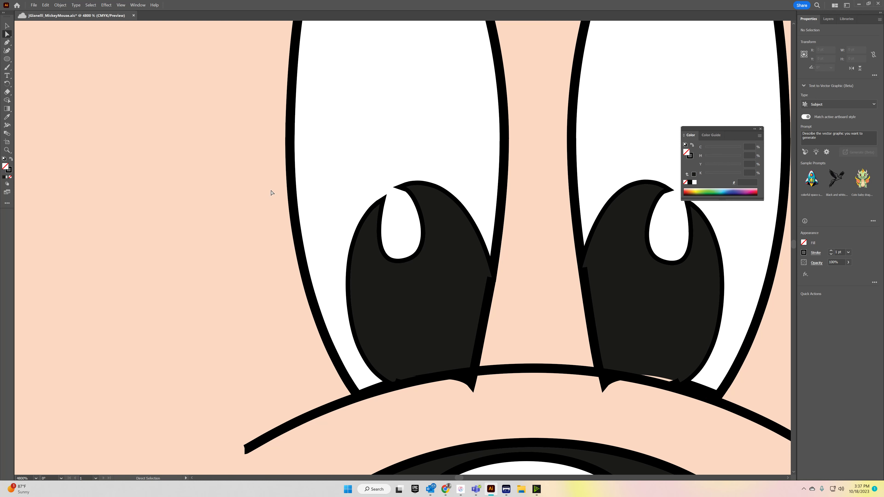
pyautogui.click(472, 383)
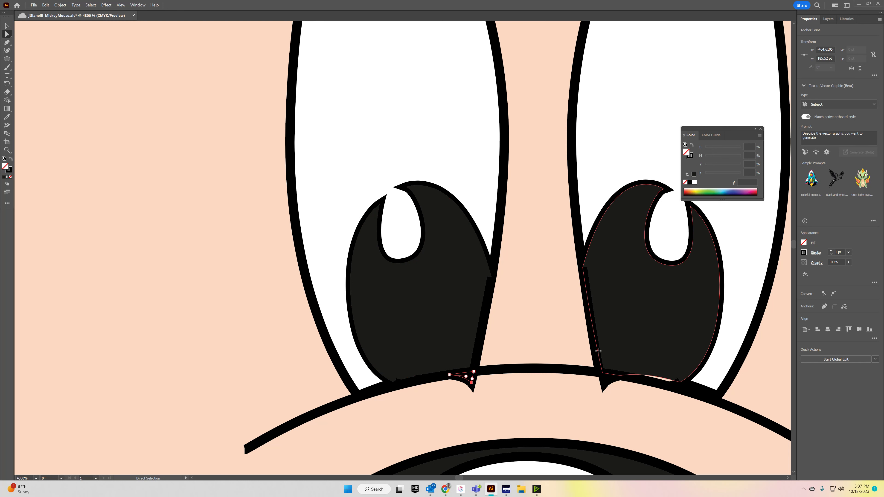
pyautogui.press('\\')
pyautogui.press('BackSpace')
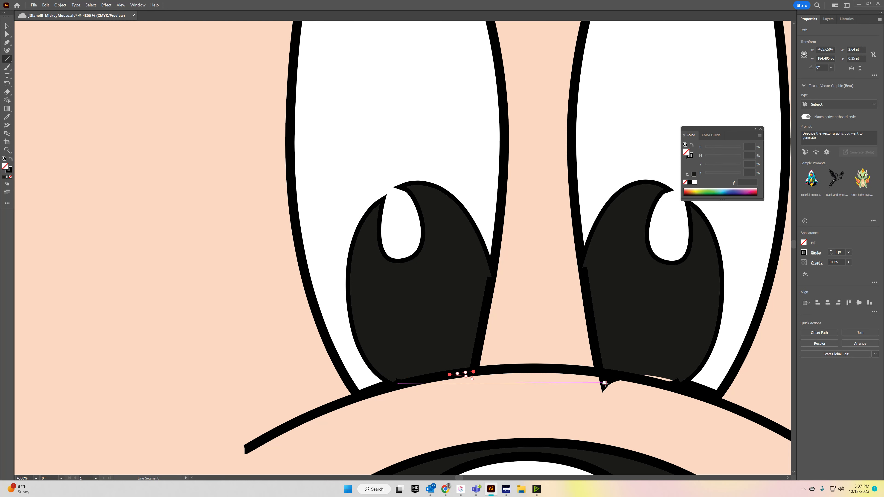
pyautogui.moveTo(602, 373); pyautogui.dragTo(620, 375)
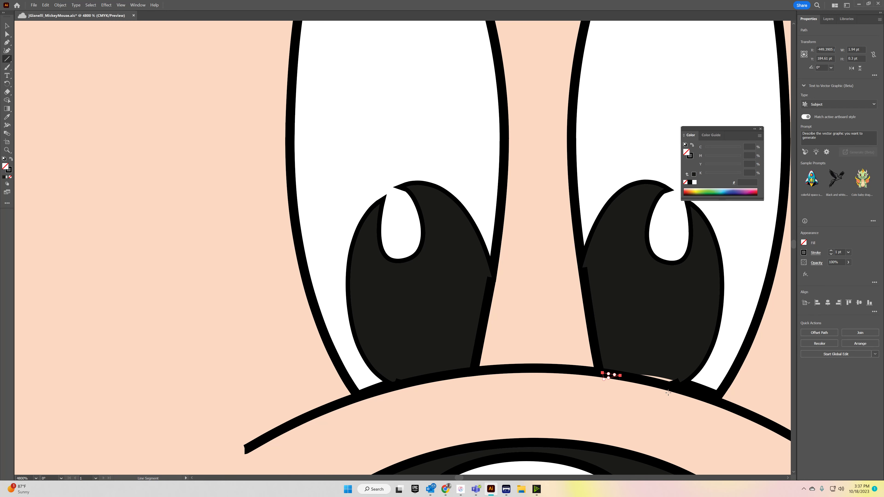
pyautogui.scroll(-10, 412, 263)
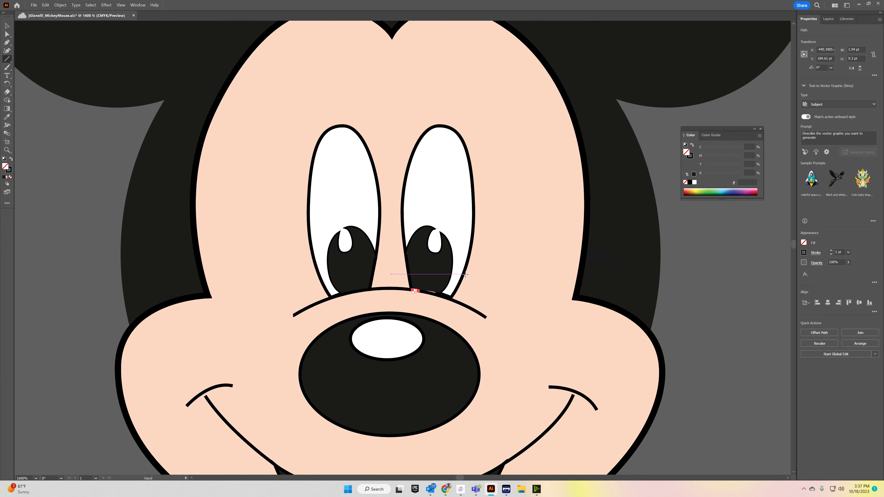
pyautogui.press('v')
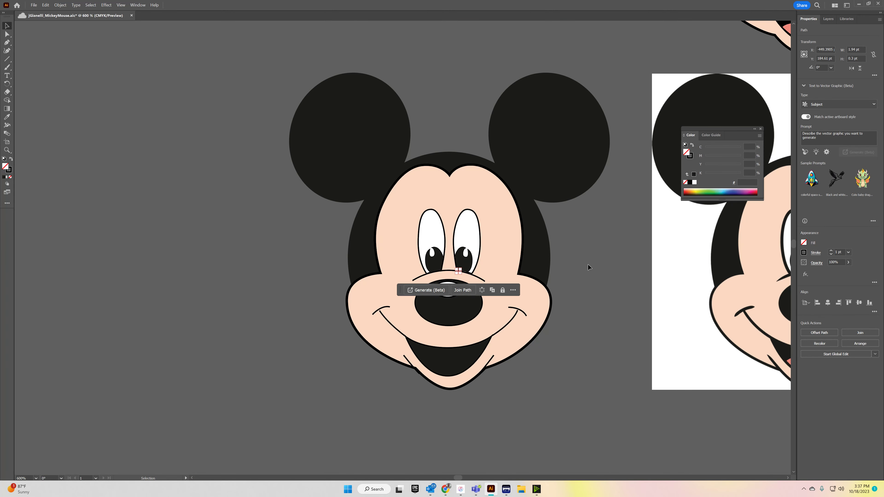
pyautogui.moveTo(588, 262); pyautogui.dragTo(520, 269)
pyautogui.scroll(2, 344, 362)
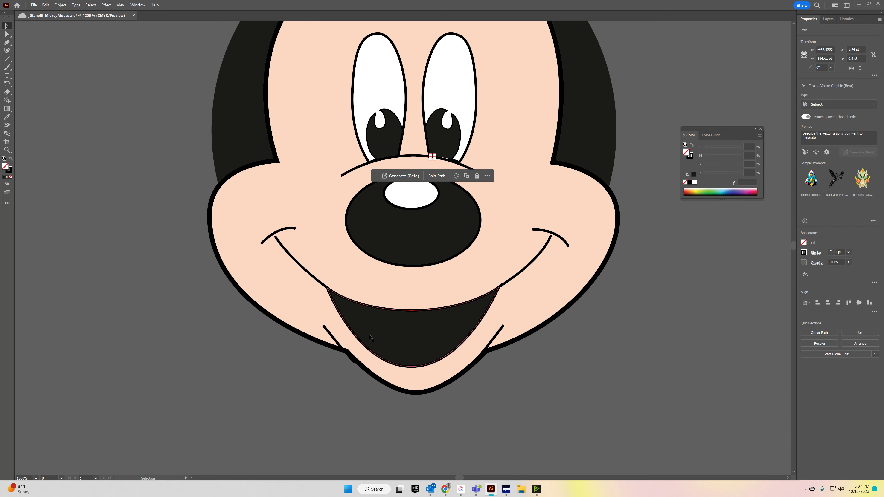
# Step: Select both short crease lines beside the chin and set their stroke weight to 2 pt
pyautogui.click(332, 337)
pyautogui.moveTo(634, 292); pyautogui.dragTo(303, 345)
pyautogui.moveTo(767, 363); pyautogui.dragTo(607, 335)
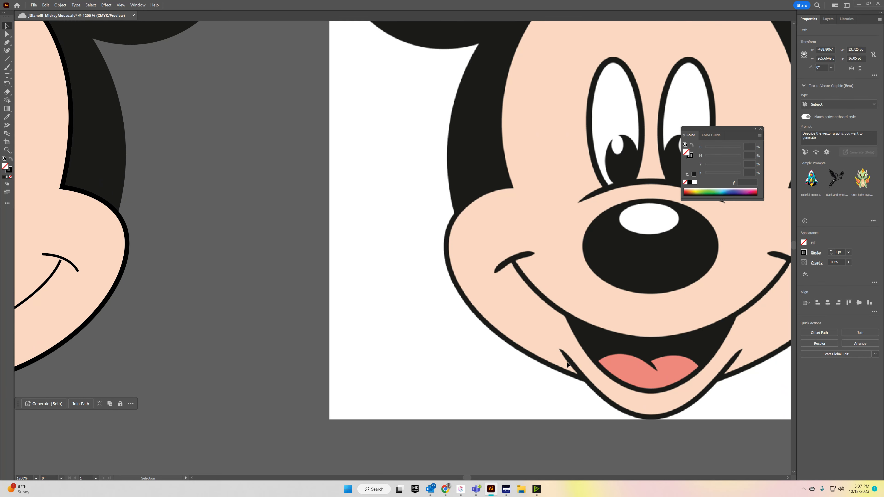
pyautogui.moveTo(567, 365); pyautogui.dragTo(860, 340)
pyautogui.press('alt')
pyautogui.keyDown('shift'); pyautogui.click(305, 328); pyautogui.keyUp('shift')
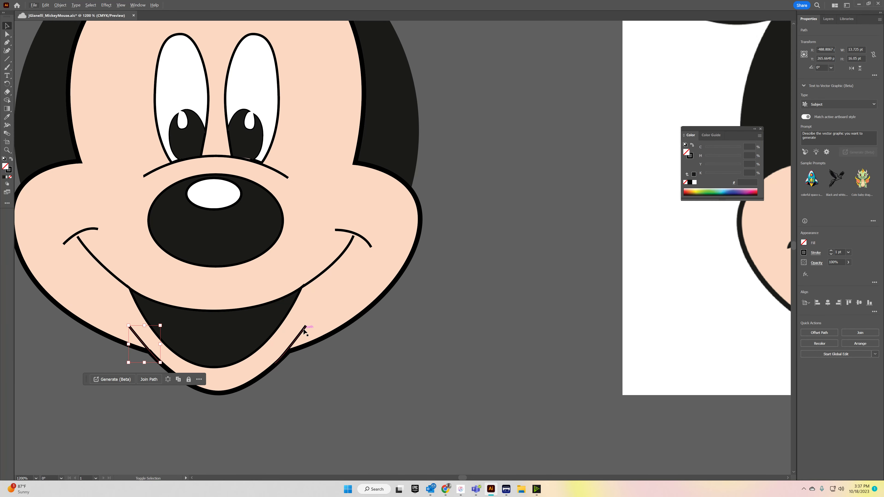
pyautogui.click(831, 251)
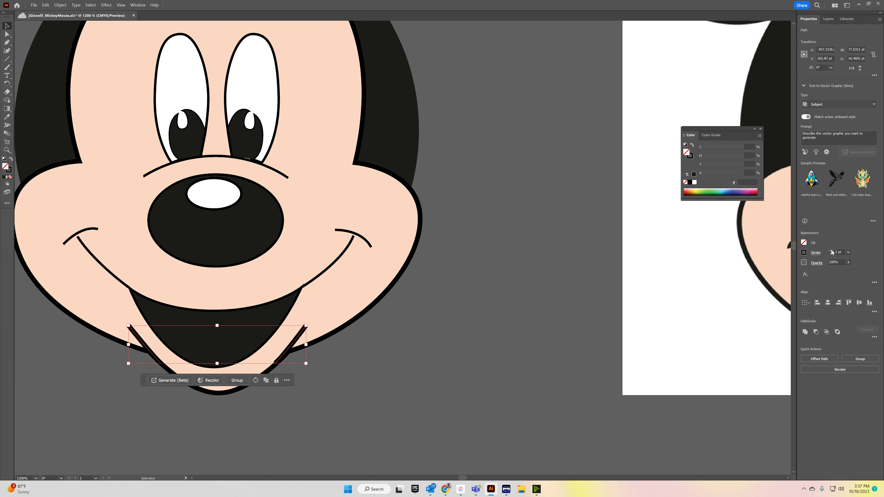
# Step: Apply the width profile tapered at both ends to the two chin crease lines, and deselect them
pyautogui.click(814, 253)
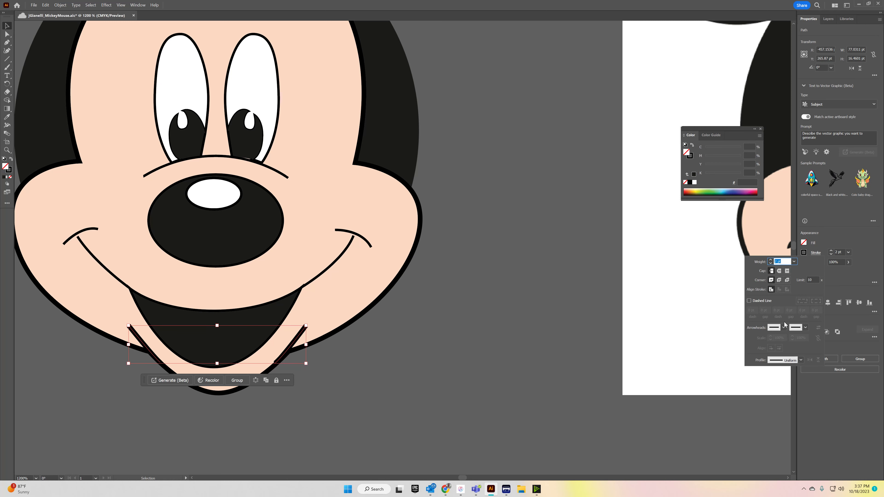
pyautogui.click(800, 361)
pyautogui.click(771, 385)
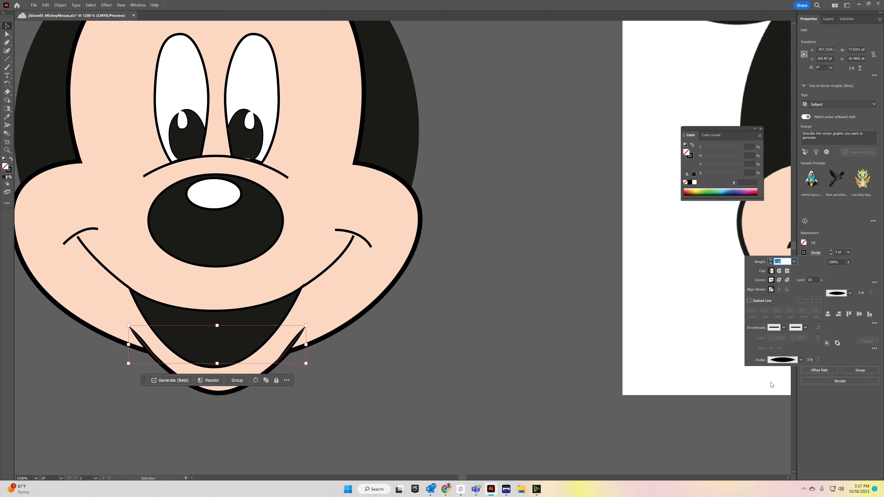
pyautogui.click(474, 390)
pyautogui.click(465, 383)
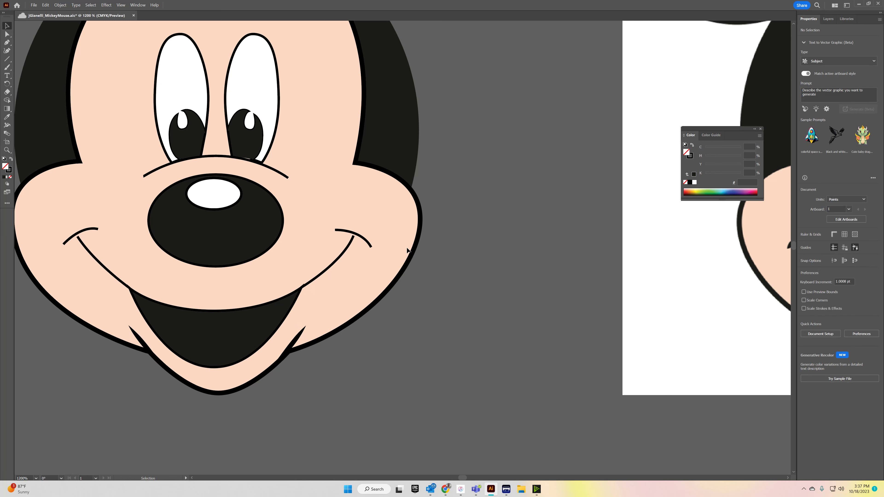
# Step: Select the smile lines, both cheek creases and the brow curve's outer segment, and set their stroke weight to 2 pt
pyautogui.click(349, 249)
pyautogui.keyDown('shift'); pyautogui.click(364, 239); pyautogui.keyUp('shift')
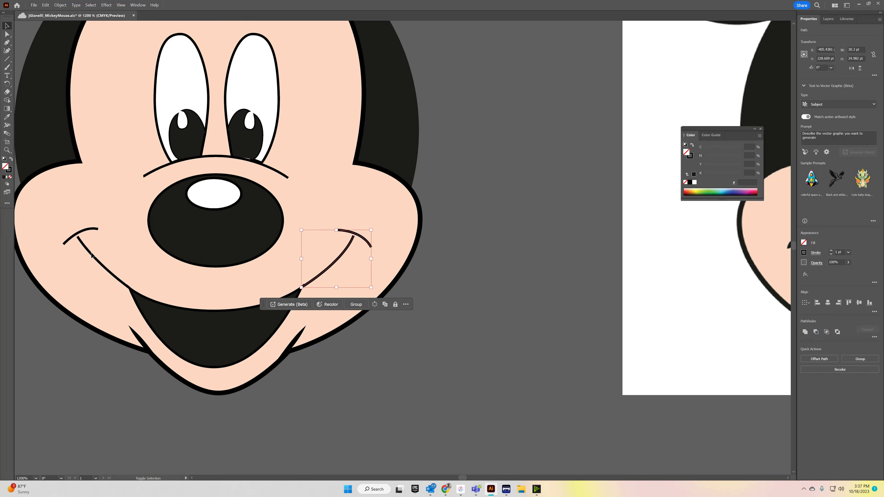
pyautogui.keyDown('shift'); pyautogui.click(82, 240); pyautogui.keyUp('shift')
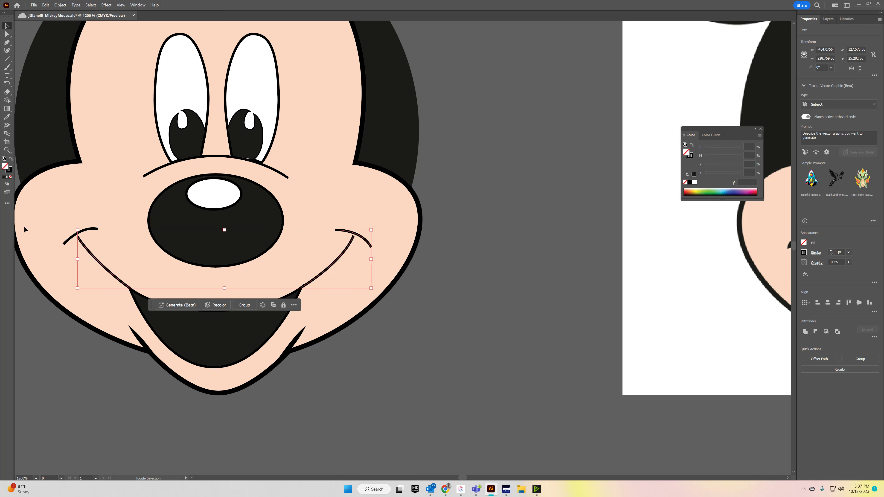
pyautogui.keyDown('shift'); pyautogui.click(67, 247); pyautogui.keyUp('shift')
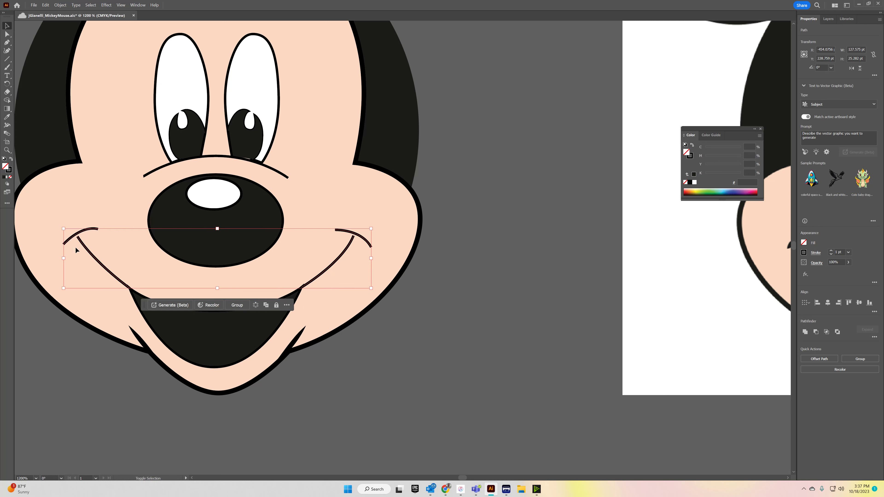
pyautogui.keyDown('shift'); pyautogui.click(161, 168); pyautogui.keyUp('shift')
pyautogui.click(831, 250)
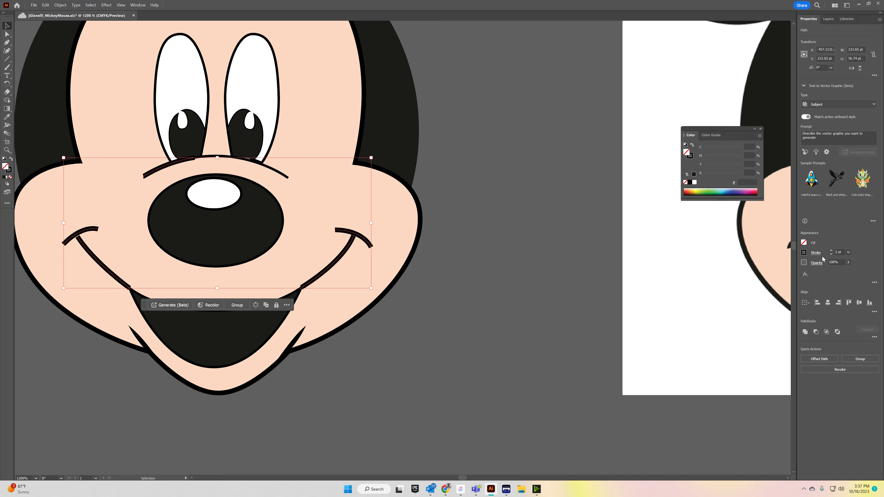
# Step: Apply the width profile tapered at both ends to the selected smile, cheek and brow lines, and deselect them
pyautogui.click(816, 253)
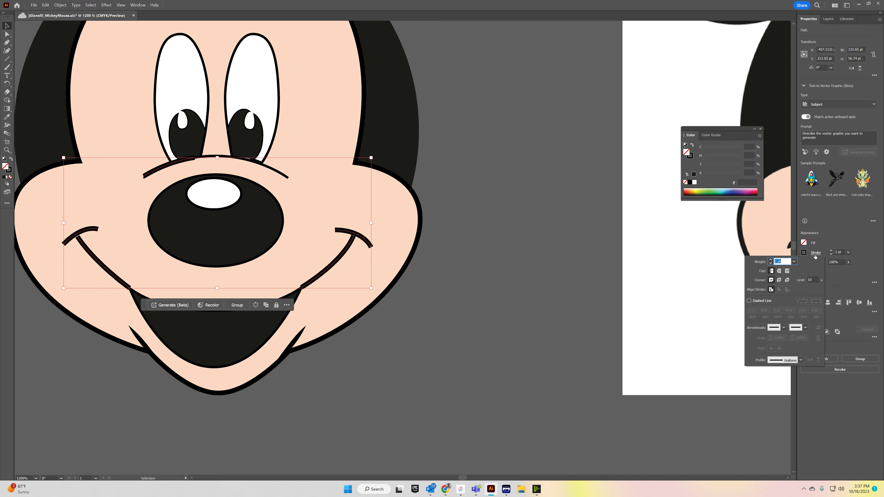
pyautogui.click(786, 360)
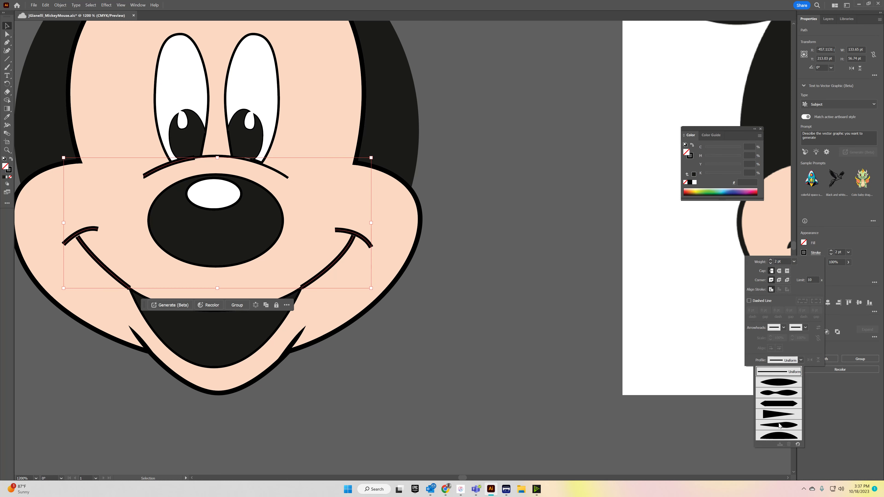
pyautogui.click(785, 384)
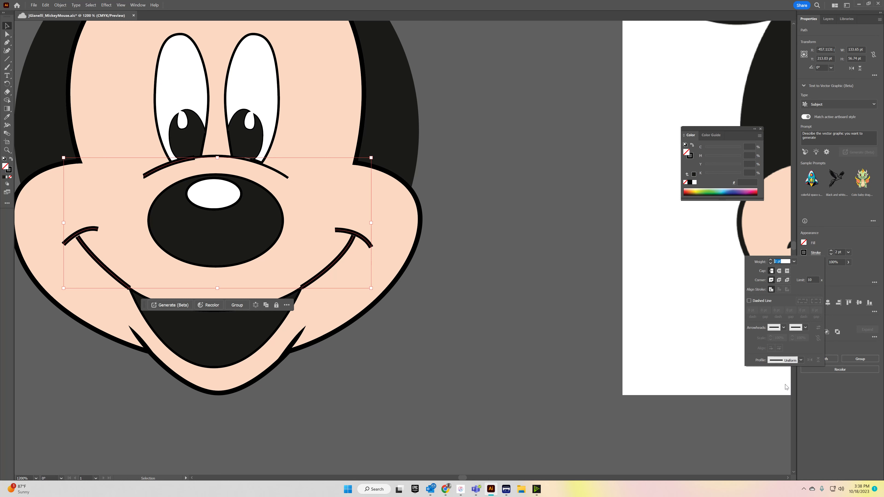
pyautogui.click(830, 240)
pyautogui.click(220, 148)
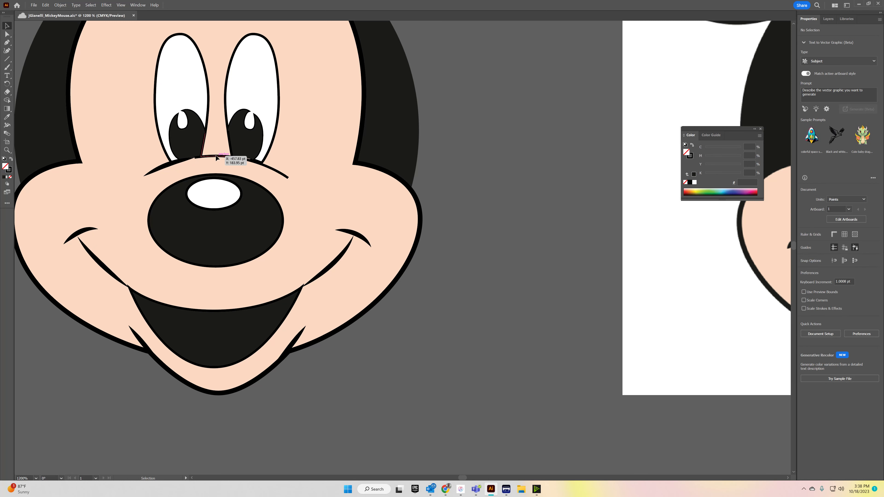
# Step: Delete all the segments of the brow curve above the nose
pyautogui.click(220, 157)
pyautogui.keyDown('shift'); pyautogui.click(284, 176); pyautogui.keyUp('shift')
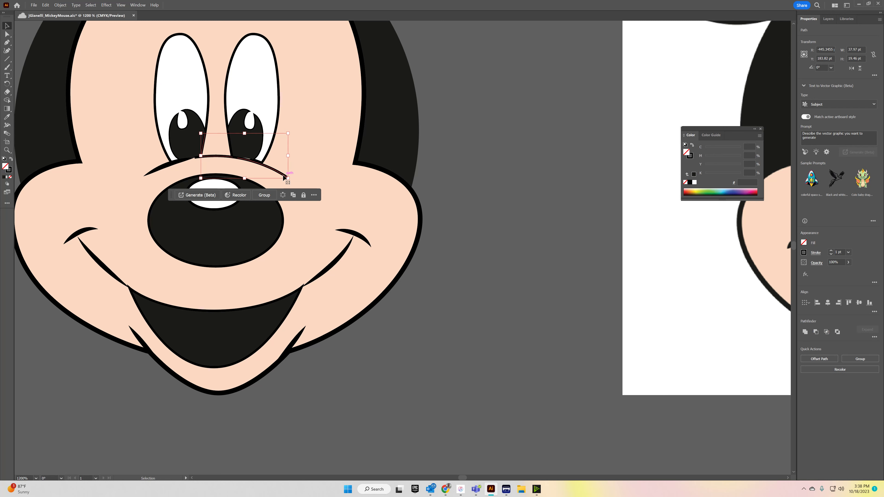
pyautogui.press('Delete')
pyautogui.press('Delete')
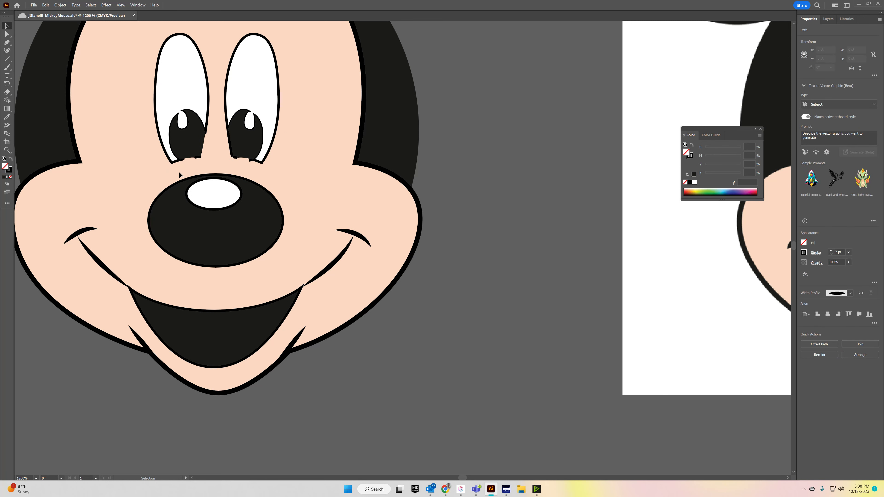
# Step: Draw one continuous arched brow curve above the nose with the Pen tool, spanning below both eyes
pyautogui.press('p')
pyautogui.click(148, 176)
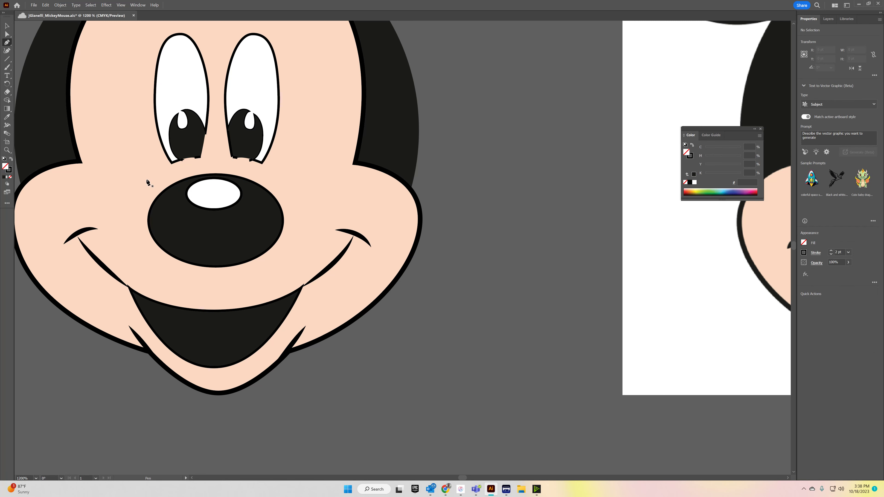
pyautogui.moveTo(217, 157); pyautogui.dragTo(261, 158)
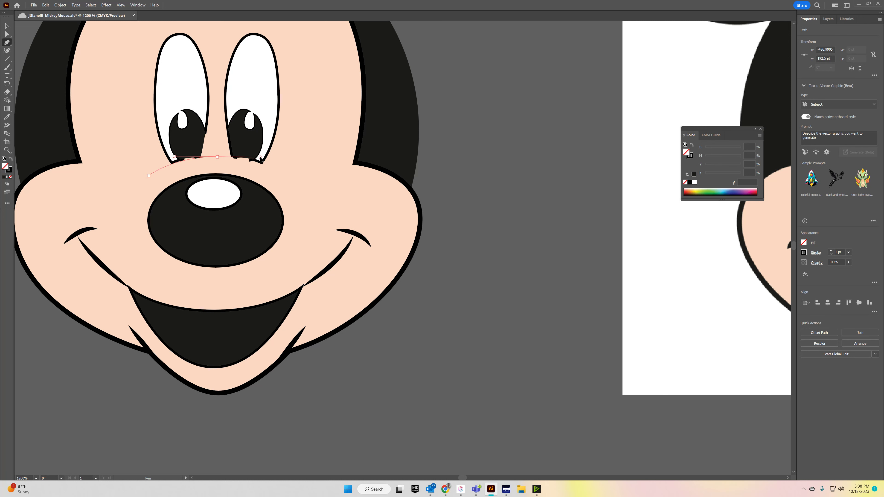
pyautogui.click(286, 172)
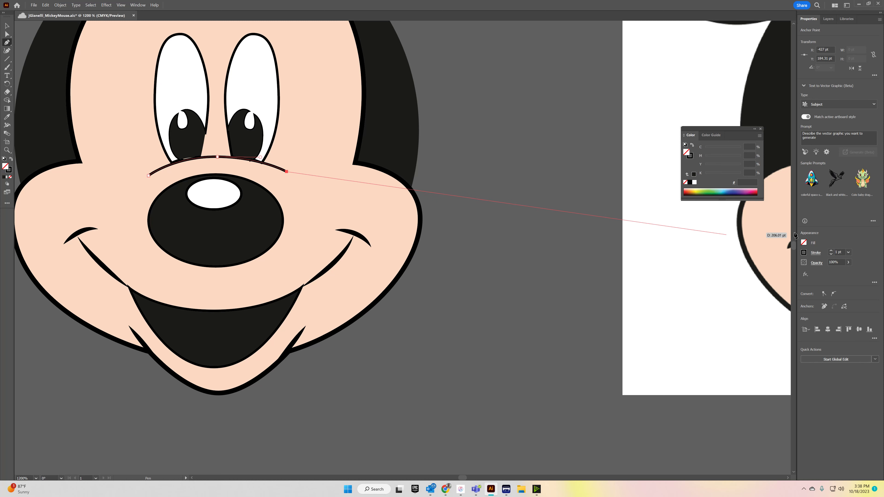
# Step: Set the new brow curve's stroke weight to 3 pt, apply the width profile tapered at both ends, and deselect it
pyautogui.click(831, 251)
pyautogui.click(831, 251)
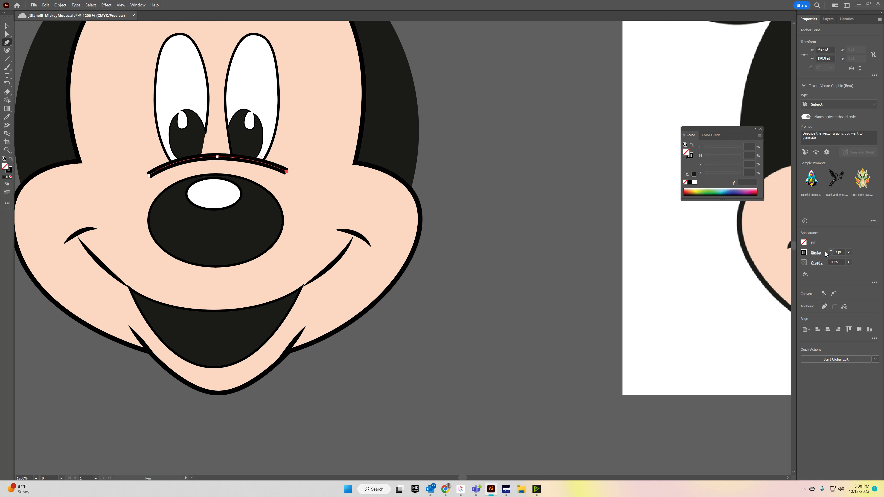
pyautogui.click(814, 252)
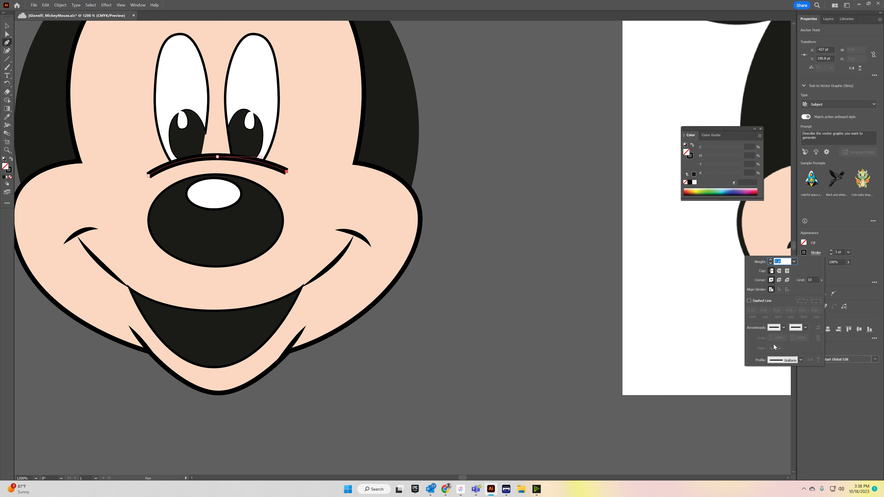
pyautogui.click(792, 363)
pyautogui.click(783, 377)
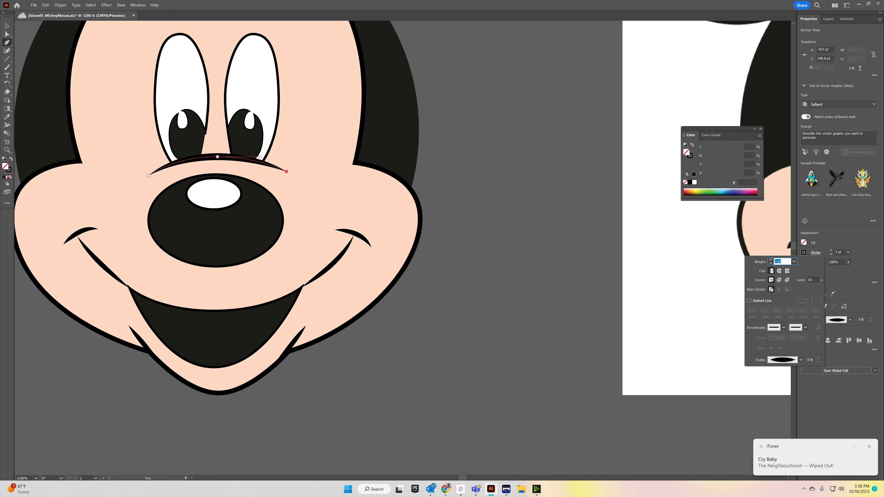
pyautogui.press('Escape')
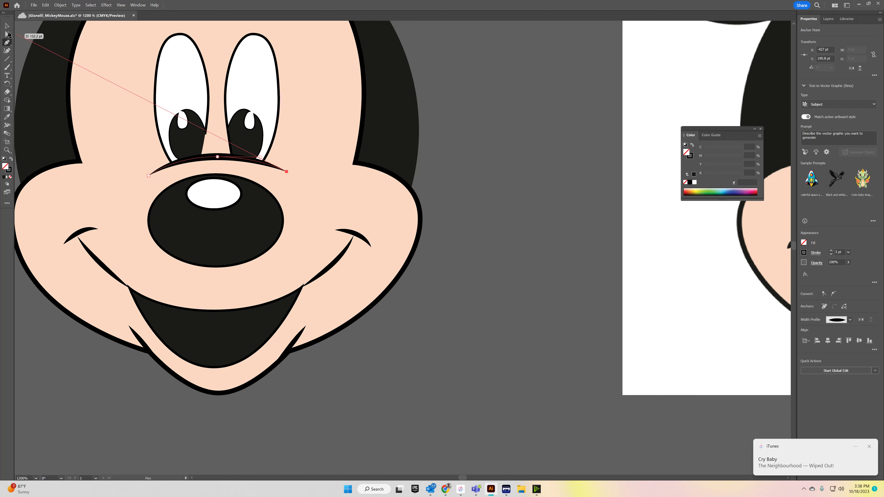
pyautogui.press('v')
pyautogui.click(531, 163)
# Step: Examine the eyes, pupil outlines and highlight cutouts up close and compare the face with the reference image
pyautogui.scroll(-3, 504, 174)
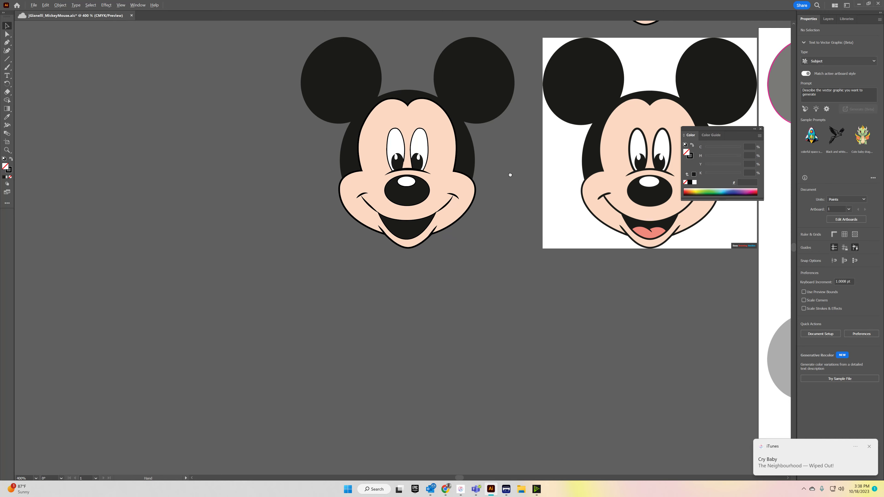
pyautogui.moveTo(503, 174); pyautogui.dragTo(390, 193)
pyautogui.scroll(3, 401, 249)
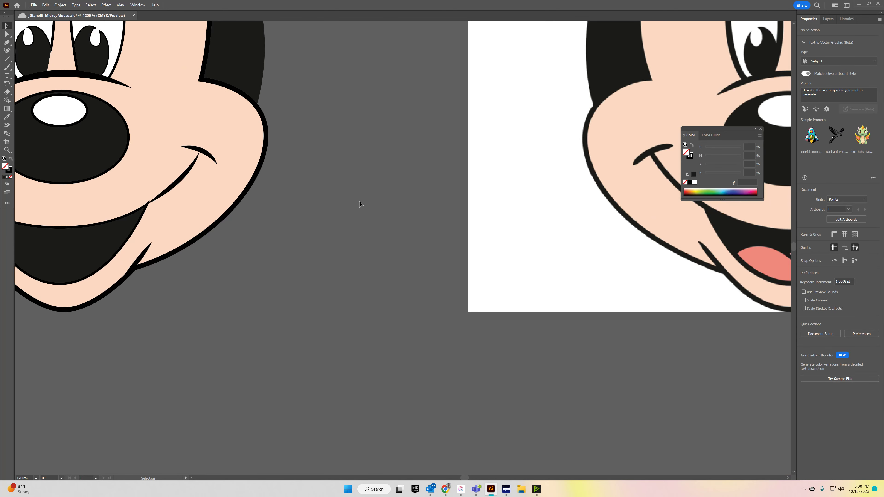
pyautogui.click(114, 67)
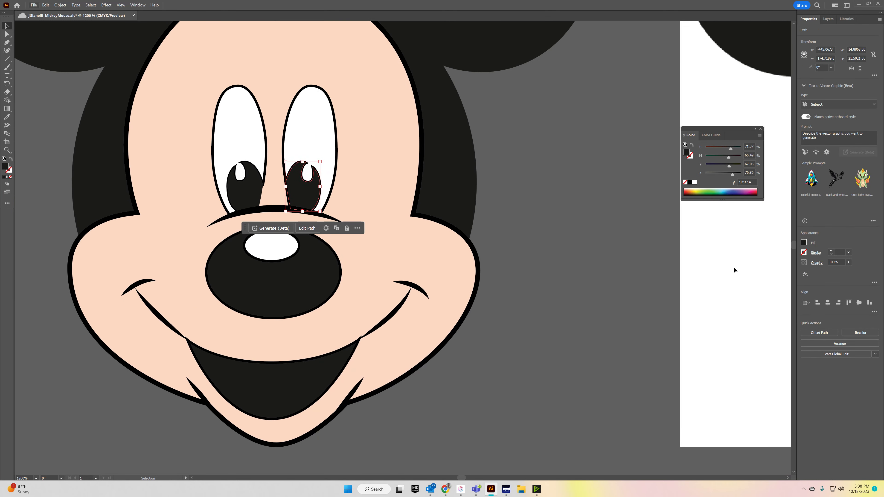
pyautogui.scroll(3, 311, 174)
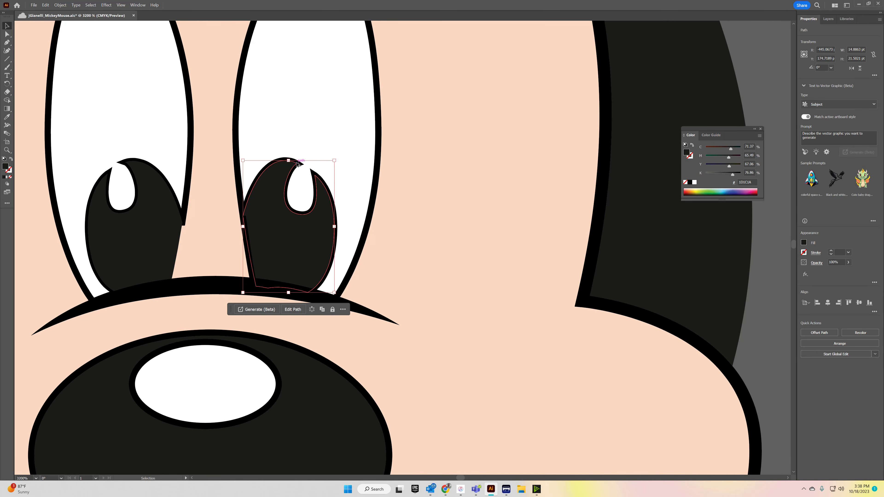
pyautogui.scroll(3, 282, 146)
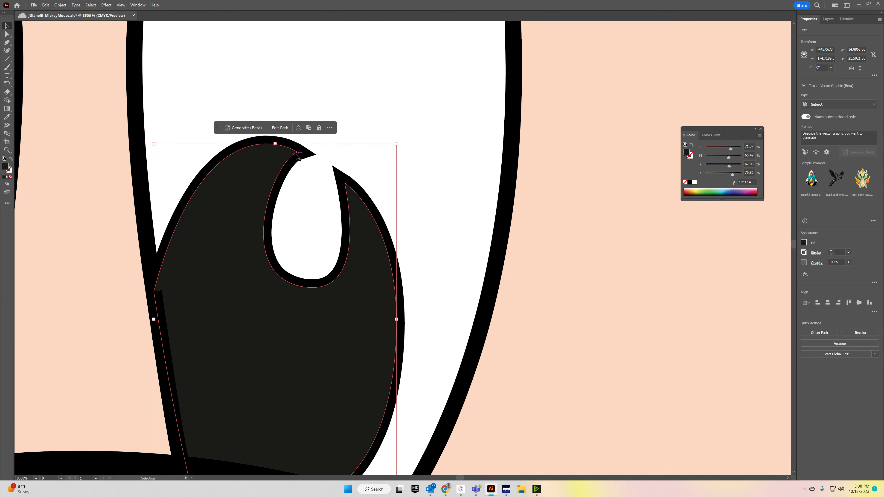
pyautogui.click(302, 176)
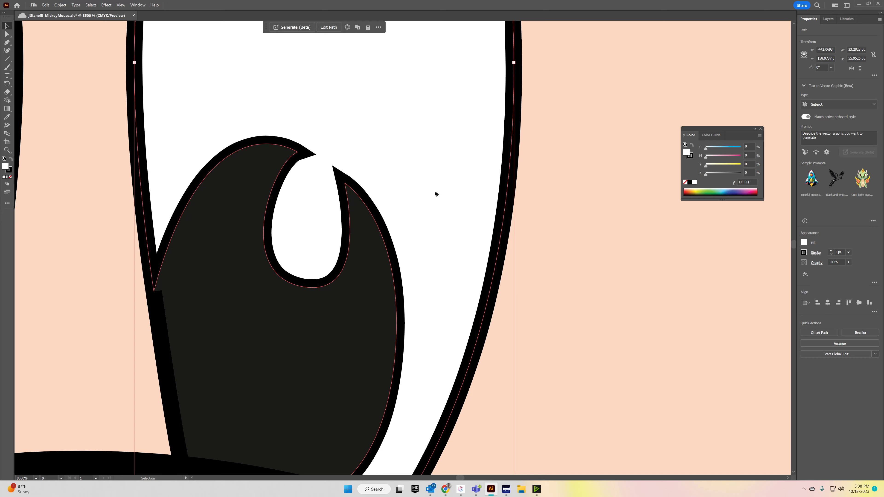
pyautogui.scroll(-3, 378, 268)
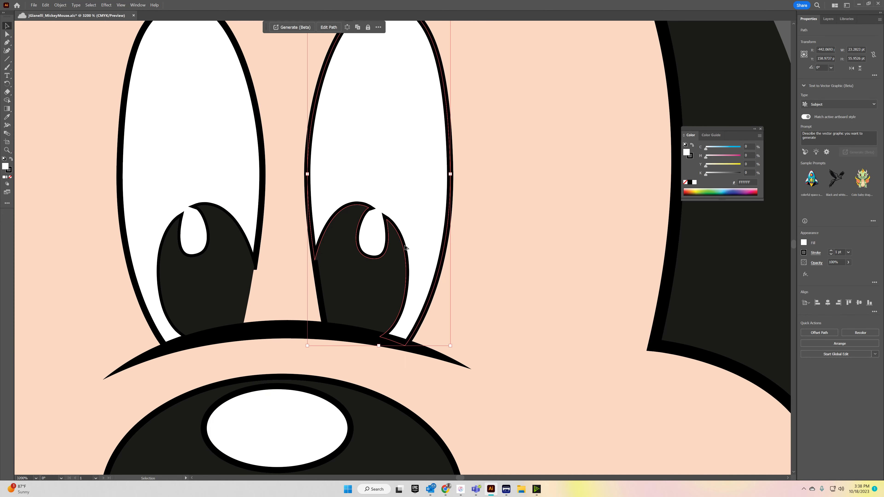
pyautogui.moveTo(545, 239); pyautogui.dragTo(451, 222)
pyautogui.click(508, 222)
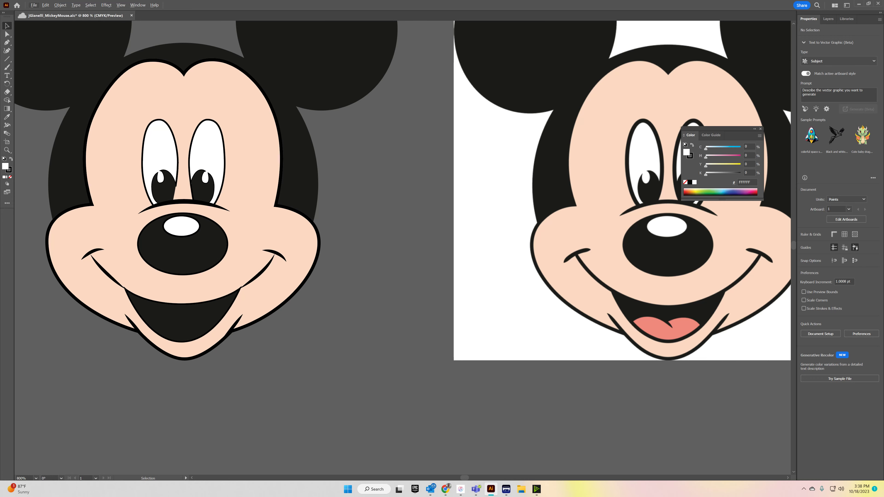
# Step: Trace the lower edge of the reference image's tongue from corner to corner with the Pen tool
pyautogui.click(7, 42)
pyautogui.scroll(3, 518, 317)
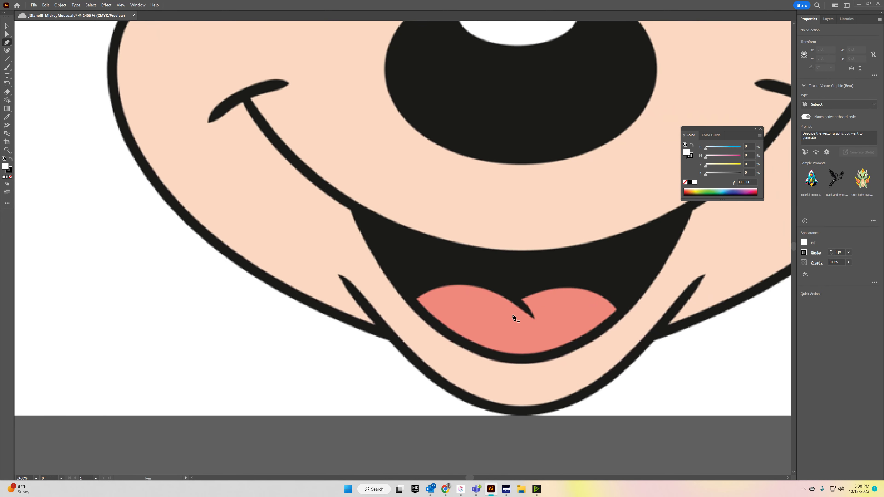
pyautogui.click(416, 298)
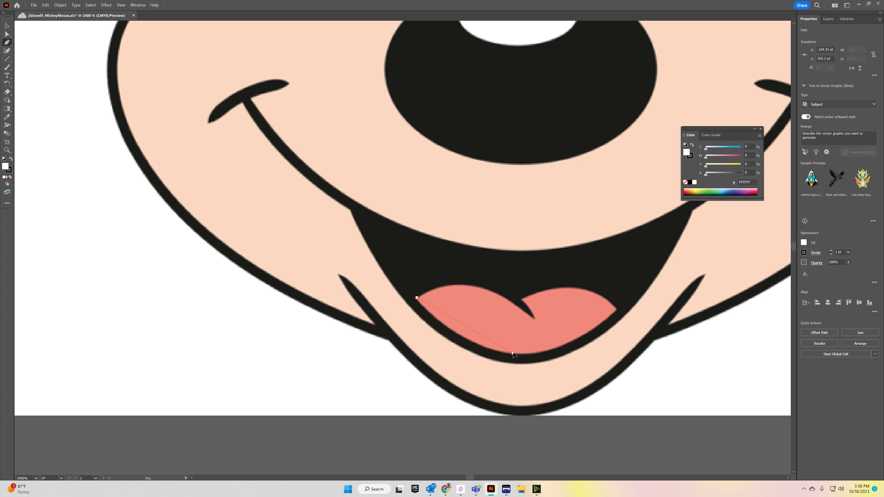
pyautogui.moveTo(513, 353); pyautogui.dragTo(553, 351)
pyautogui.moveTo(615, 307); pyautogui.dragTo(636, 278)
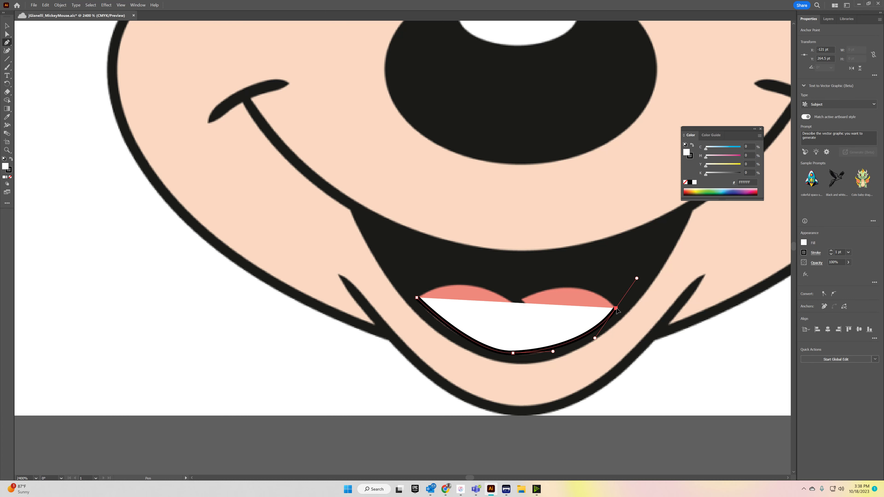
# Step: Try to trace the tongue's two upper lobes back to the starting corner and move the closed shape off the mouth
pyautogui.click(614, 307)
pyautogui.moveTo(572, 288); pyautogui.dragTo(542, 291)
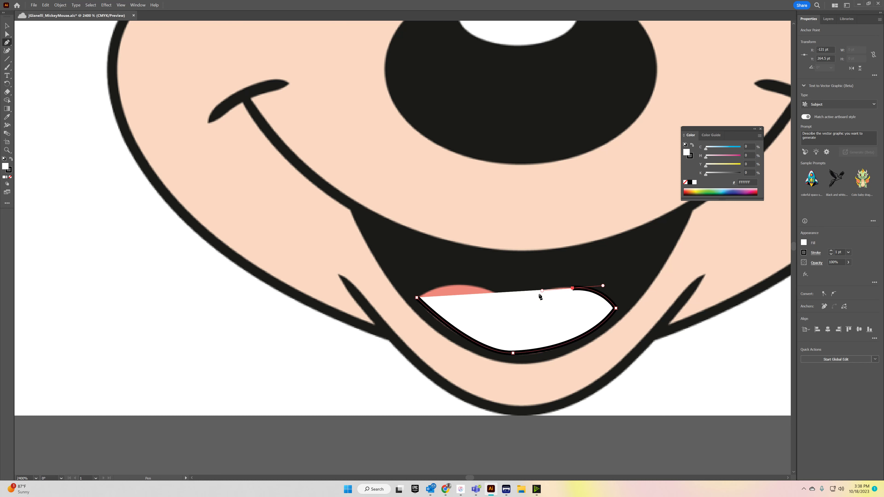
pyautogui.click(520, 301)
pyautogui.click(509, 300)
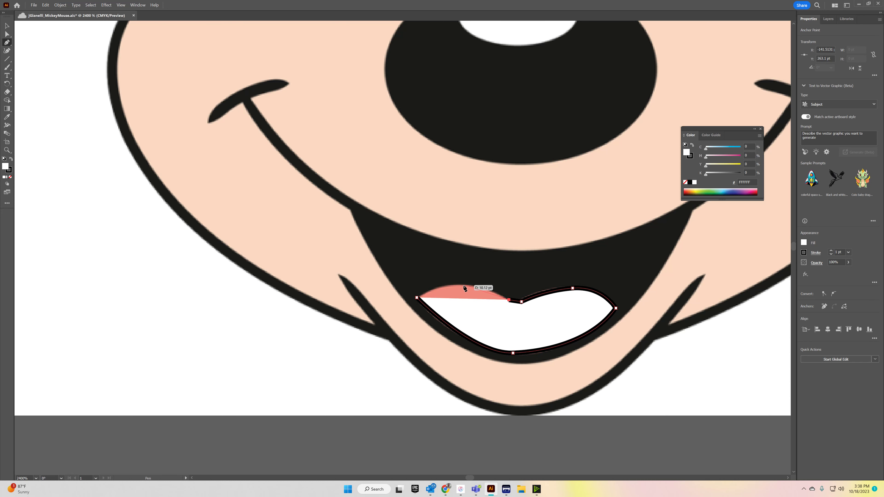
pyautogui.moveTo(462, 286); pyautogui.dragTo(404, 305)
pyautogui.click(5, 27)
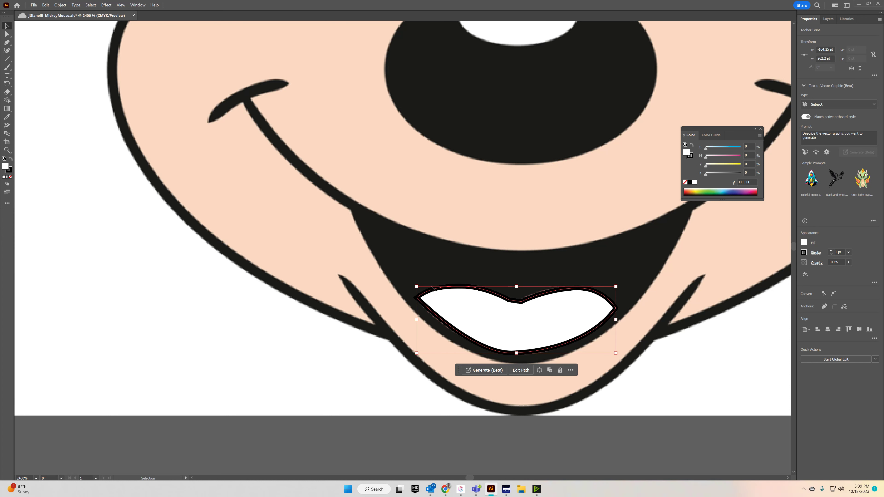
pyautogui.moveTo(490, 322); pyautogui.dragTo(189, 329)
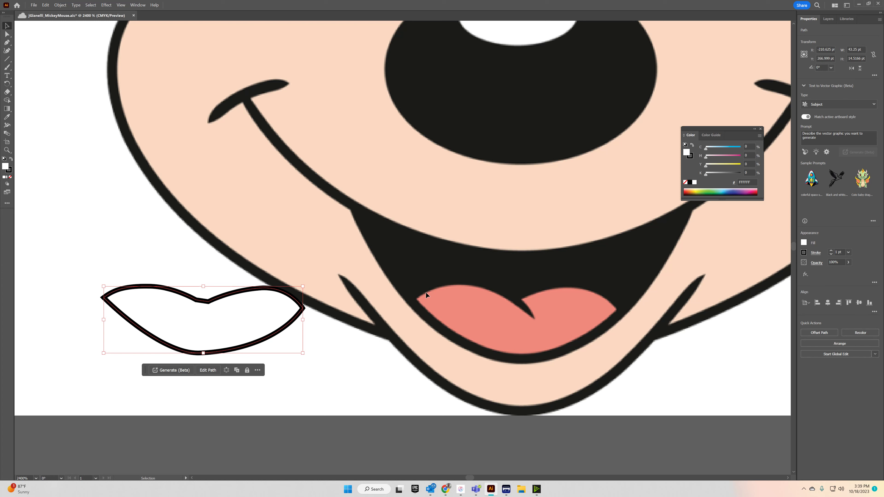
# Step: Undo the move and the upper tongue segments back to the curve along the tongue's lower edge
pyautogui.hotkey('ctrl', 'z')
pyautogui.hotkey('ctrl', 'z')
pyautogui.hotkey('ctrl', 'z')
pyautogui.hotkey('ctrl', 'z')
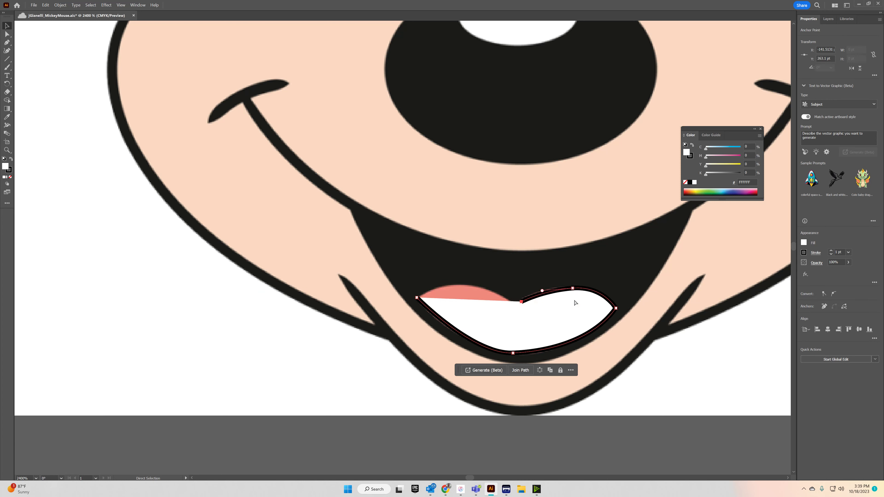
pyautogui.hotkey('ctrl', 'z')
pyautogui.hotkey('ctrl', 'z')
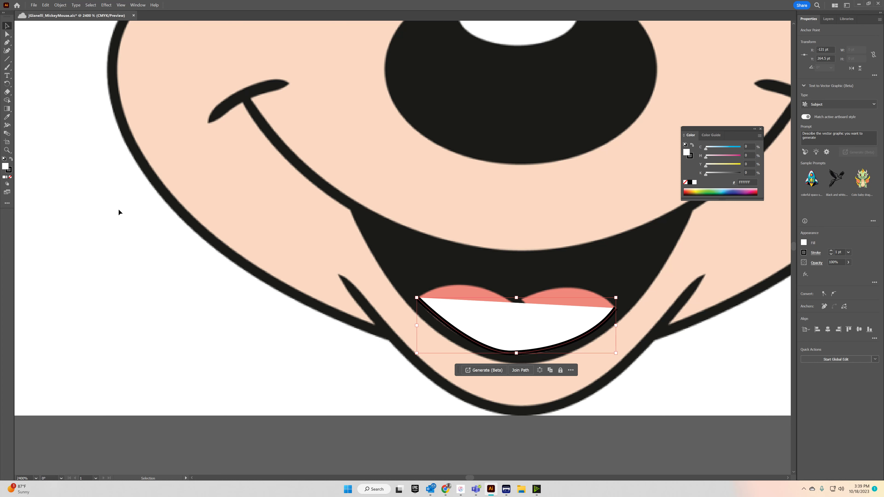
# Step: Remove the fill from the lower tongue curve and set its stroke color to F41454
pyautogui.click(10, 177)
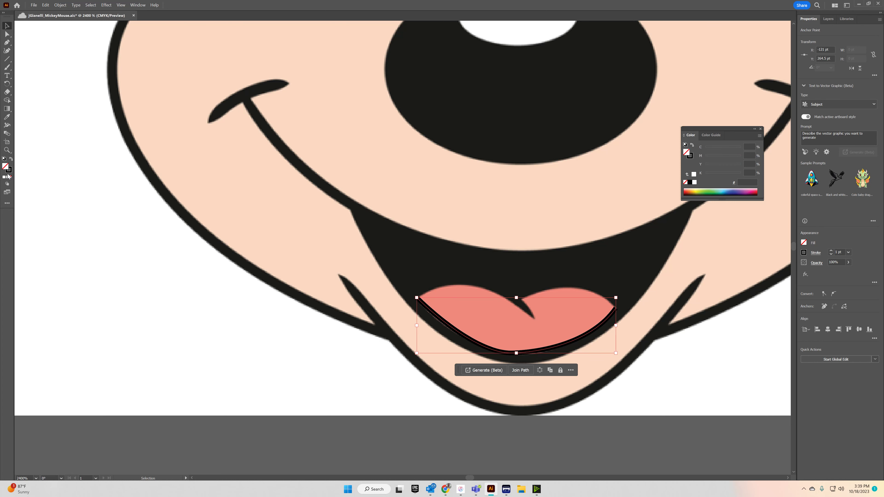
pyautogui.doubleClick(9, 170)
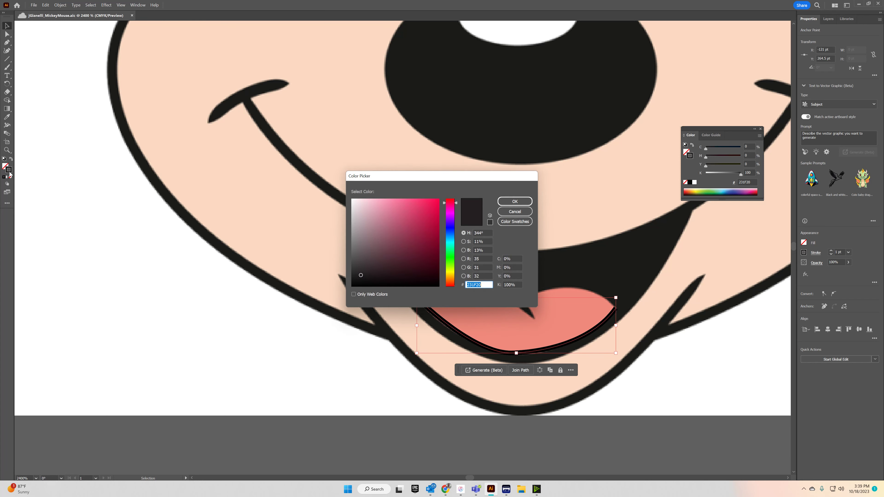
pyautogui.write('F41454')
pyautogui.click(514, 201)
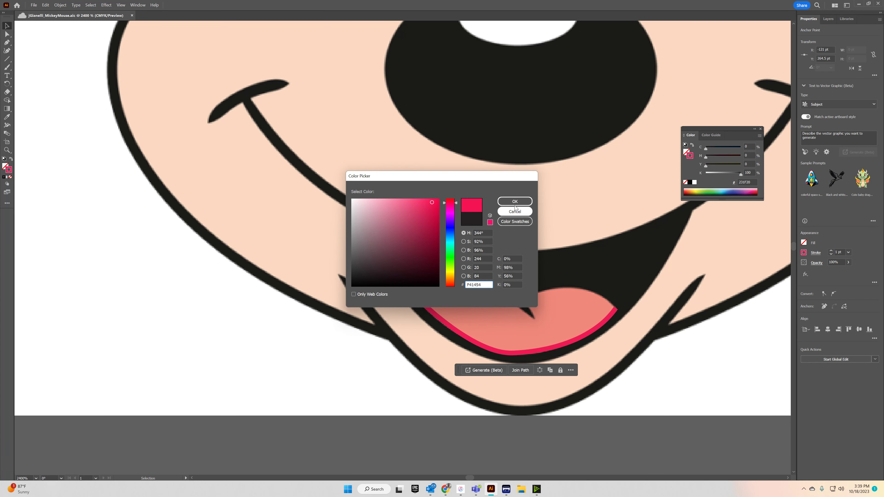
# Step: Continue the tongue path from its right end around both upper lobes and the center notch, closing it at the left corner
pyautogui.click(616, 310)
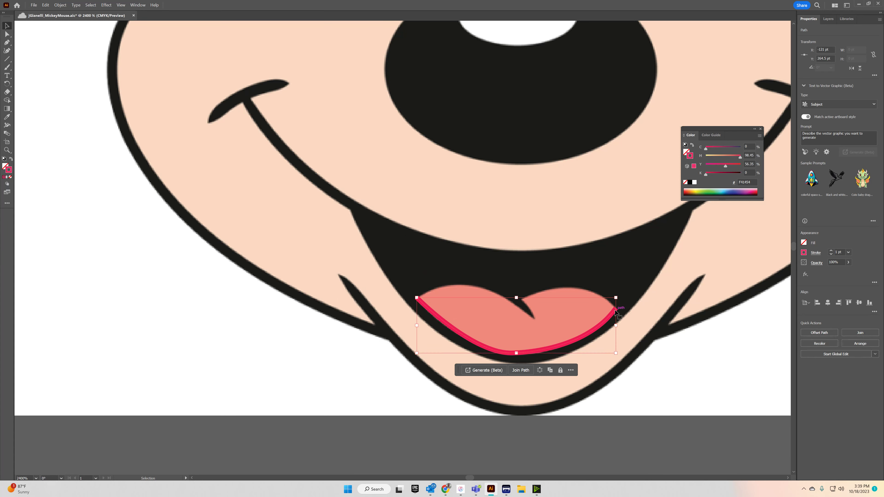
pyautogui.hotkey('ctrl', 'shift', 'a')
pyautogui.keyDown('ctrl'); pyautogui.click(615, 310); pyautogui.keyUp('ctrl')
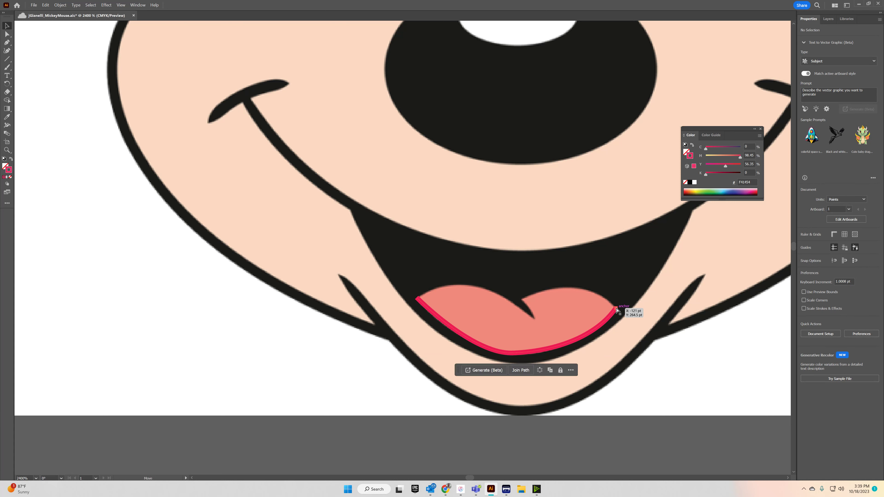
pyautogui.press('p')
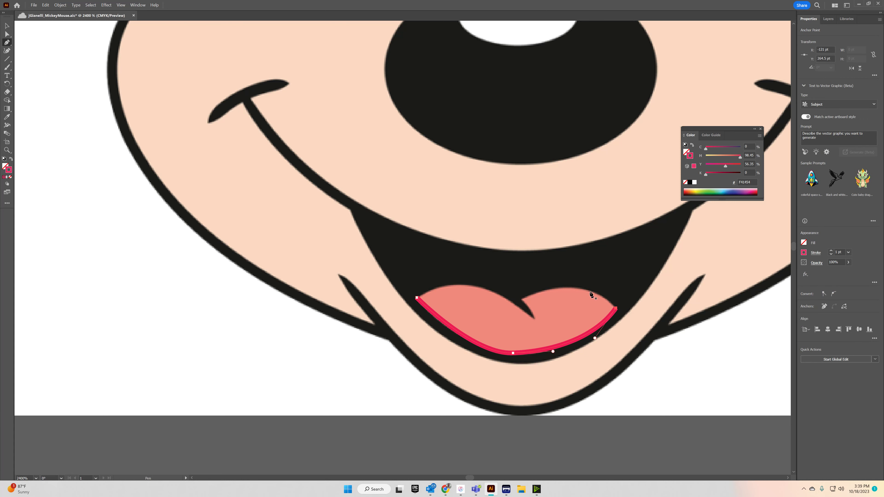
pyautogui.click(616, 308)
pyautogui.moveTo(578, 288); pyautogui.dragTo(551, 289)
pyautogui.click(521, 298)
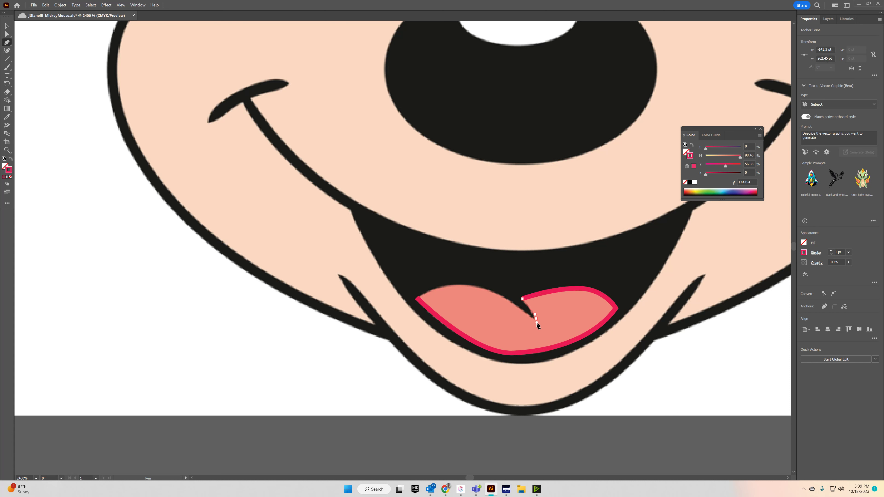
pyautogui.moveTo(536, 324); pyautogui.dragTo(536, 323)
pyautogui.click(536, 319)
pyautogui.moveTo(450, 285); pyautogui.dragTo(451, 285)
pyautogui.click(416, 299)
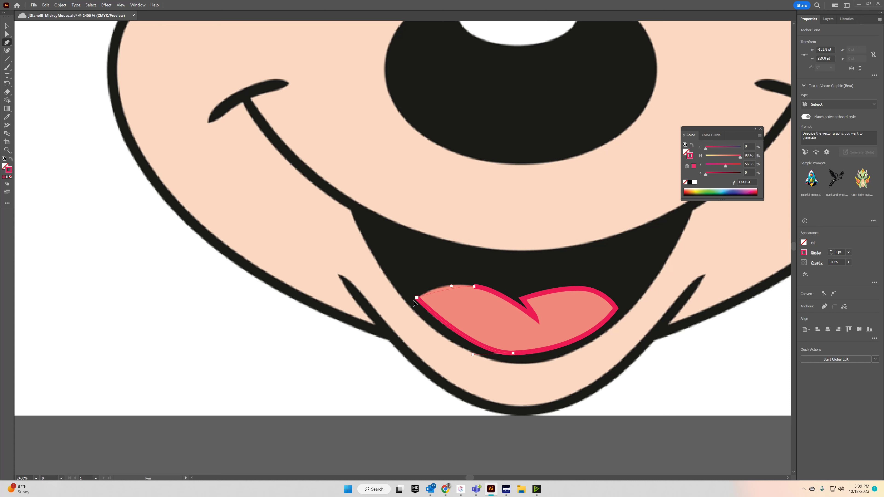
pyautogui.moveTo(388, 309); pyautogui.dragTo(385, 309)
# Step: Move the closed tongue outline from the reference image into the mouth of the drawn head
pyautogui.click(6, 25)
pyautogui.scroll(-4, 291, 284)
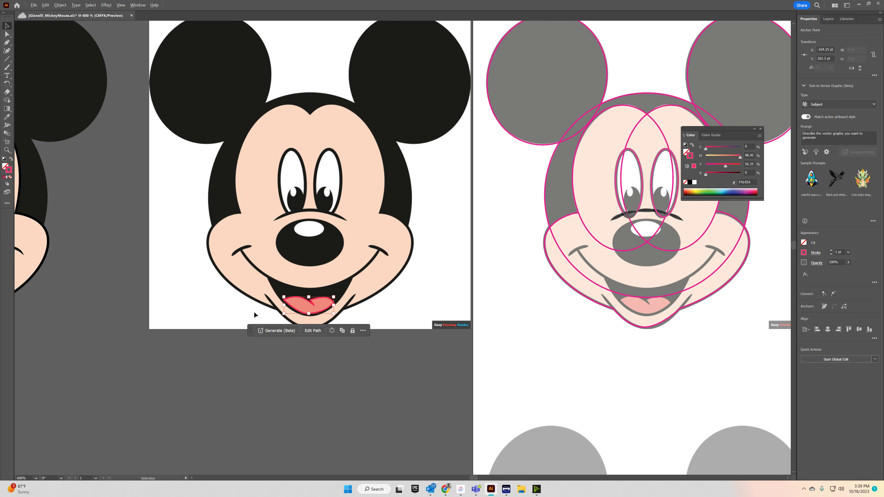
pyautogui.moveTo(254, 312); pyautogui.dragTo(526, 325)
pyautogui.moveTo(592, 291); pyautogui.dragTo(229, 293)
# Step: Sample the reference tongue's salmon color onto the tongue shape with the Eyedropper, and deselect it
pyautogui.click(7, 117)
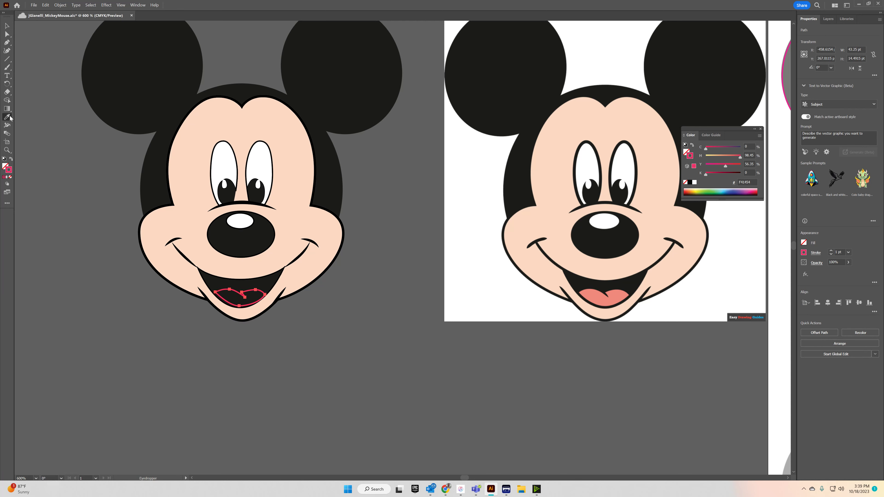
pyautogui.click(623, 301)
pyautogui.click(4, 24)
pyautogui.click(137, 420)
# Step: Shift the salmon tongue slightly to the left inside the mouth
pyautogui.scroll(4, 177, 306)
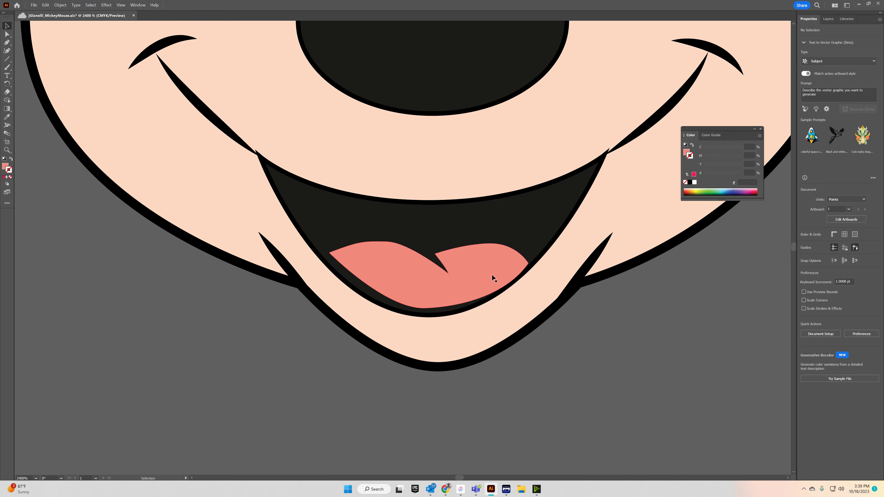
pyautogui.click(492, 274)
pyautogui.moveTo(480, 273); pyautogui.dragTo(474, 274)
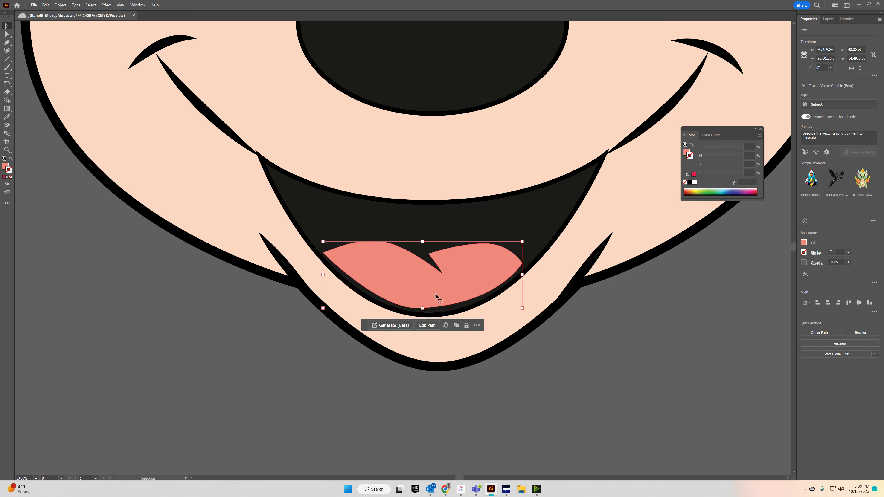
# Step: Refine the tongue's lower curve by adjusting the direction handles of its bottom and right anchor points, and deselect it
pyautogui.click(7, 34)
pyautogui.scroll(2, 422, 312)
pyautogui.click(411, 308)
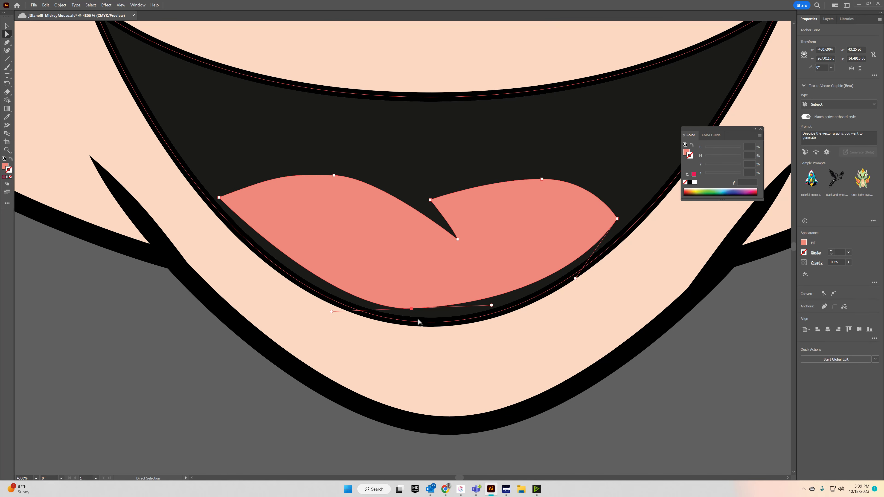
pyautogui.moveTo(330, 312); pyautogui.dragTo(338, 311)
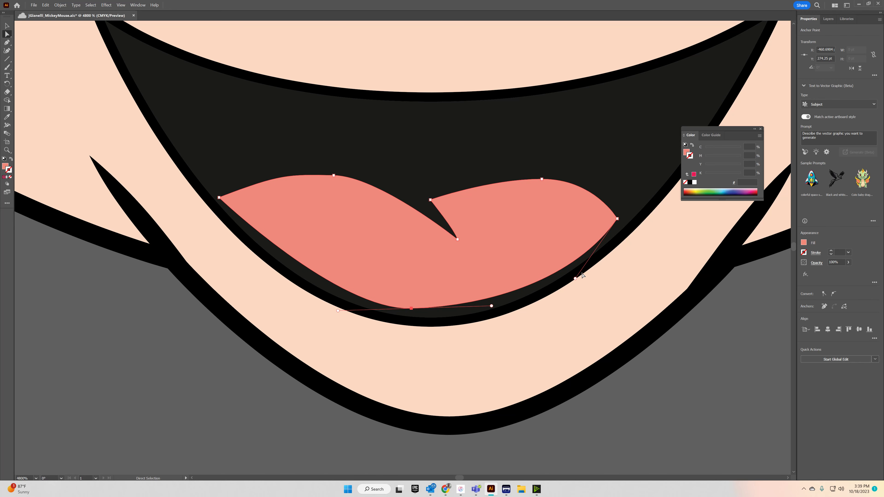
pyautogui.moveTo(575, 278); pyautogui.dragTo(571, 277)
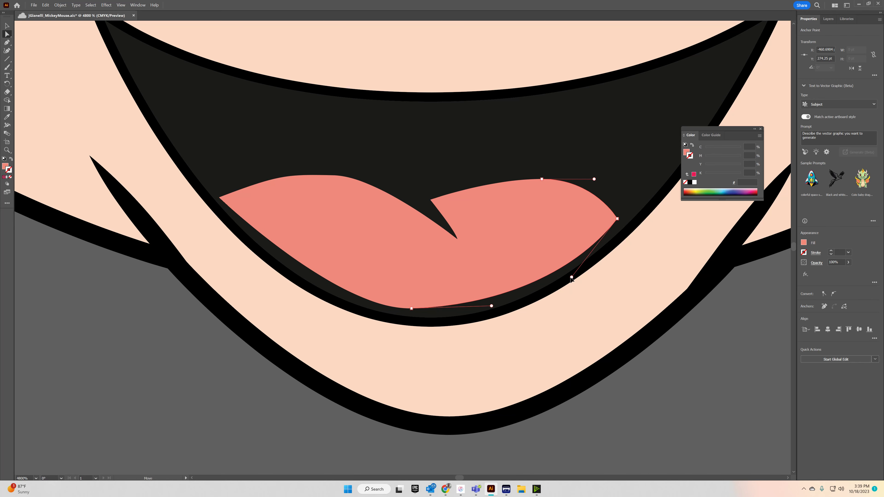
pyautogui.click(589, 439)
# Step: Compare the drawn head with the reference image and the finished example head, checking the eye highlights, smile lines and mouth
pyautogui.scroll(-4, 624, 344)
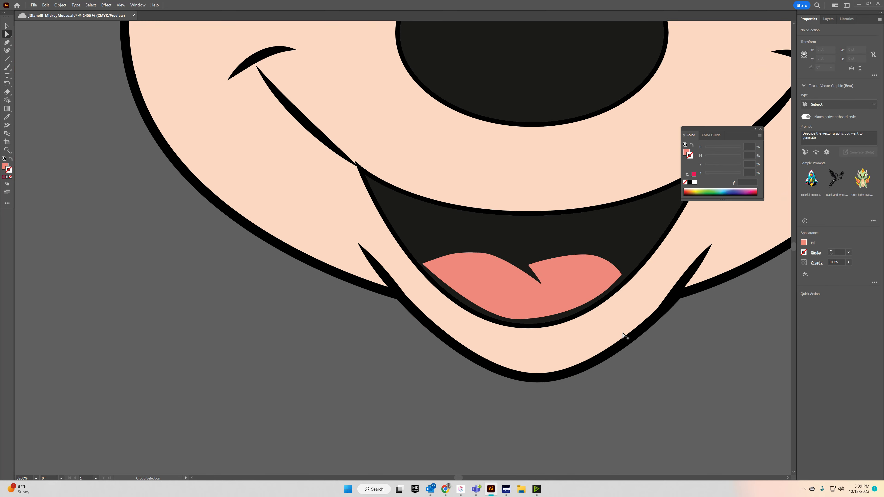
pyautogui.scroll(-2, 626, 337)
pyautogui.moveTo(659, 348); pyautogui.dragTo(315, 367)
pyautogui.scroll(-2, 352, 316)
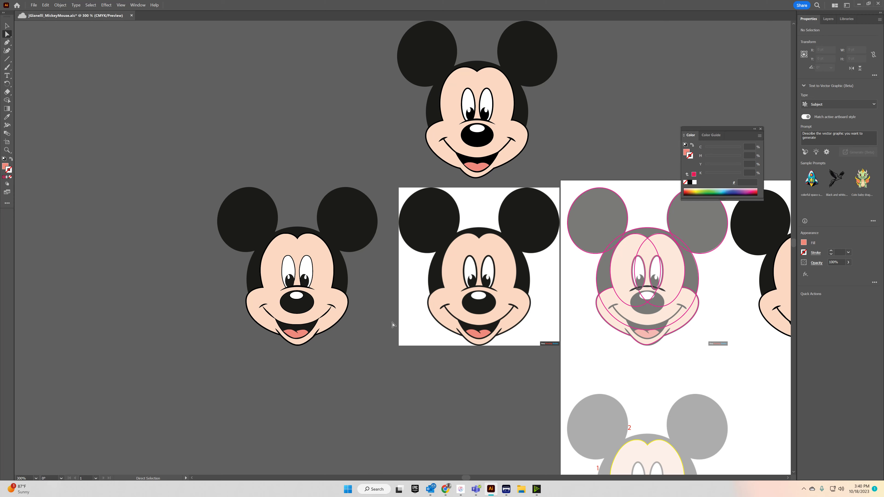
pyautogui.scroll(5, 490, 87)
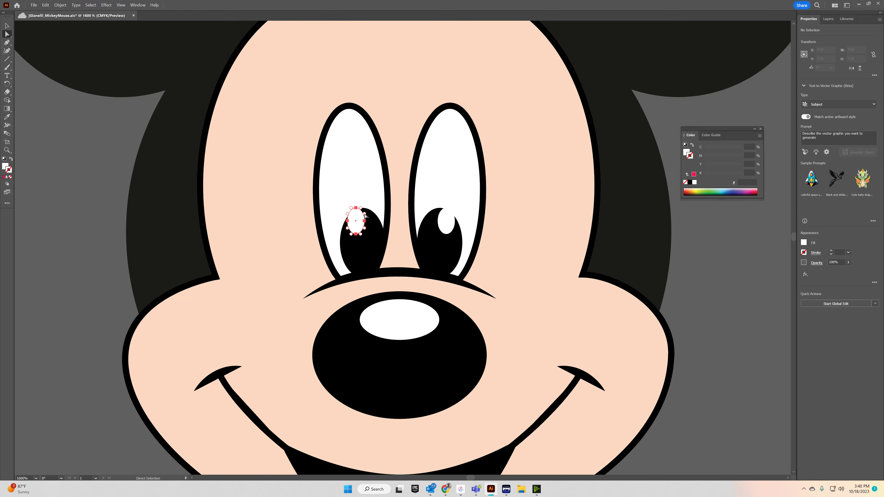
pyautogui.click(446, 220)
pyautogui.scroll(-6, 431, 205)
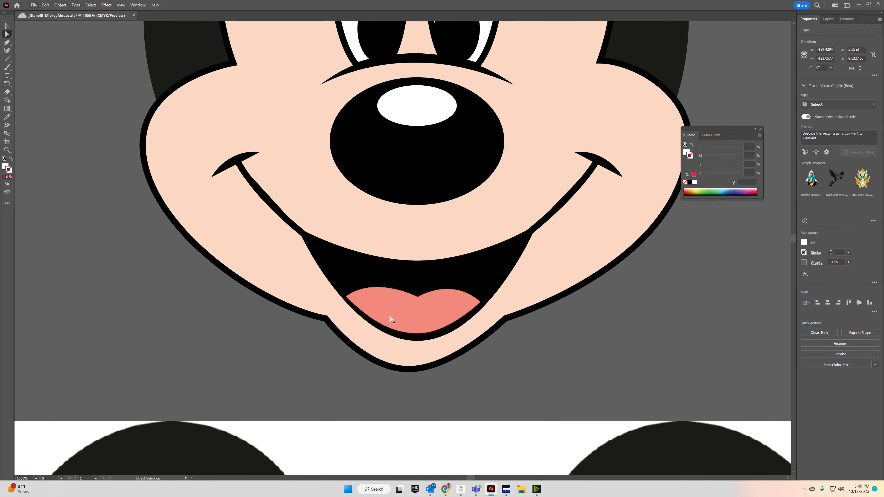
pyautogui.scroll(-1, 310, 238)
pyautogui.scroll(-1, 310, 238)
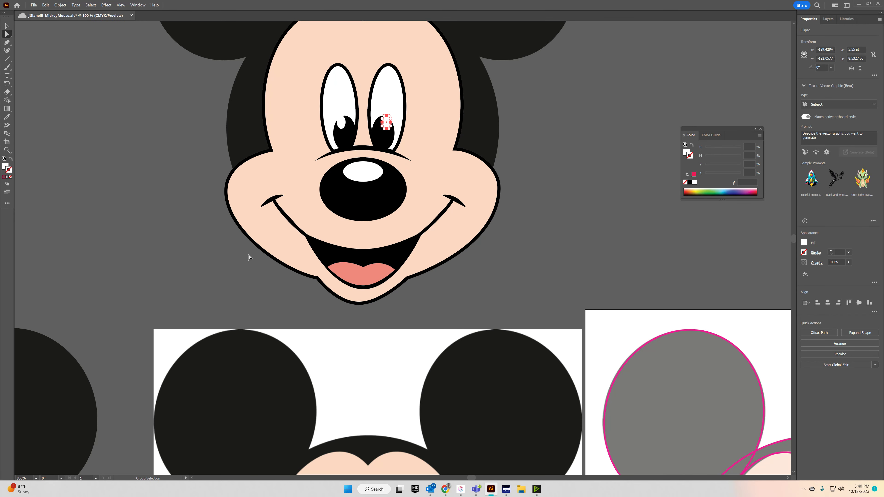
pyautogui.moveTo(189, 281); pyautogui.dragTo(526, 107)
pyautogui.scroll(-1, 492, 185)
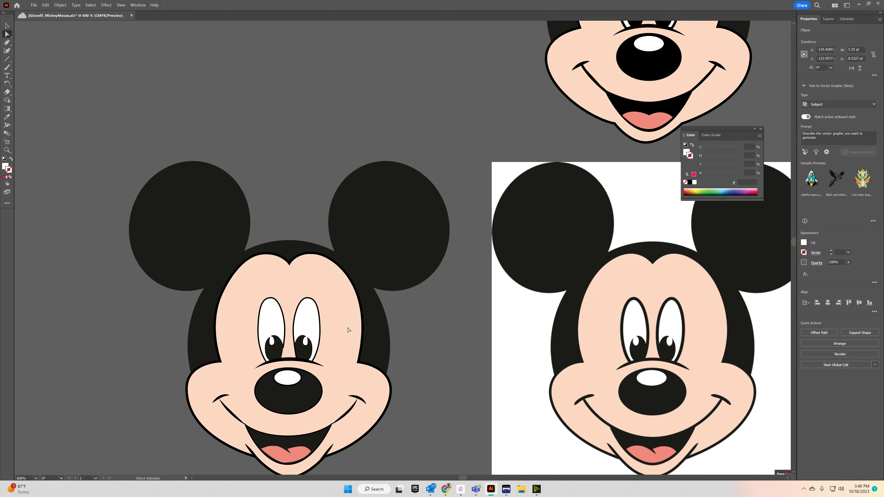
pyautogui.scroll(-2, 431, 341)
pyautogui.moveTo(435, 331); pyautogui.dragTo(397, 307)
pyautogui.click(389, 321)
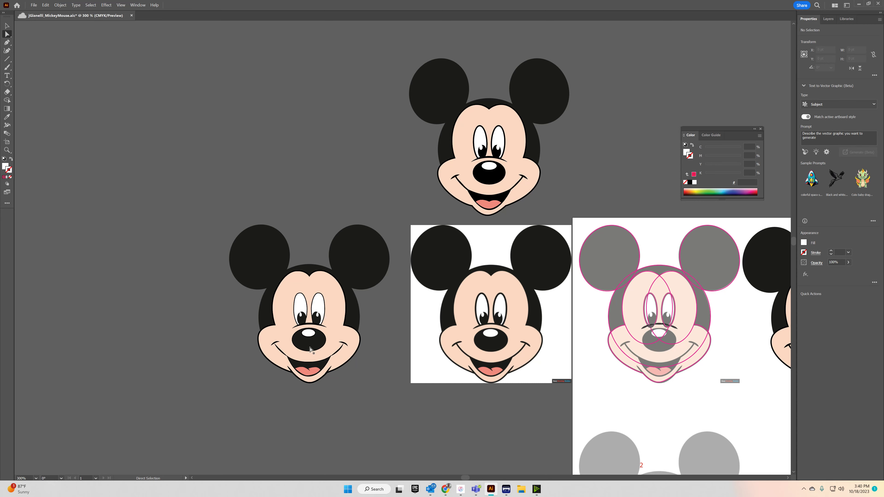
# Step: Extend the lower end of the left smile line past the mouth corner into the dark mouth shape
pyautogui.scroll(4, 280, 371)
pyautogui.click(327, 328)
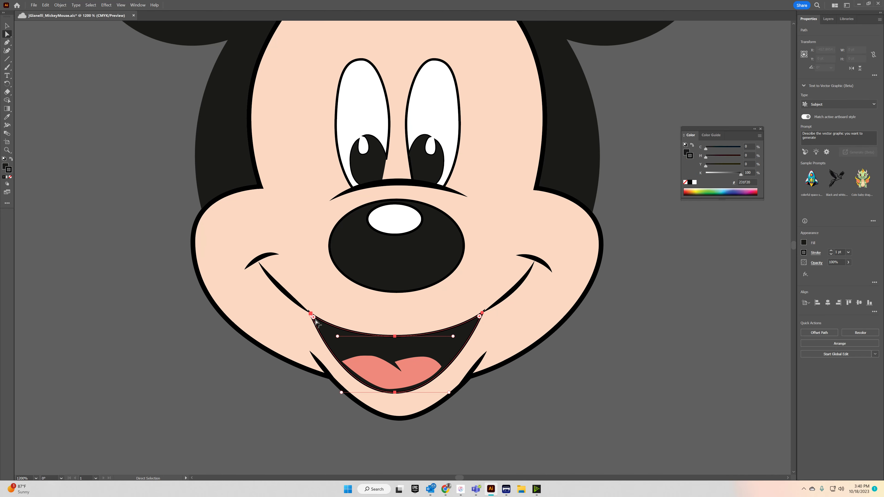
pyautogui.scroll(4, 314, 319)
pyautogui.click(255, 271)
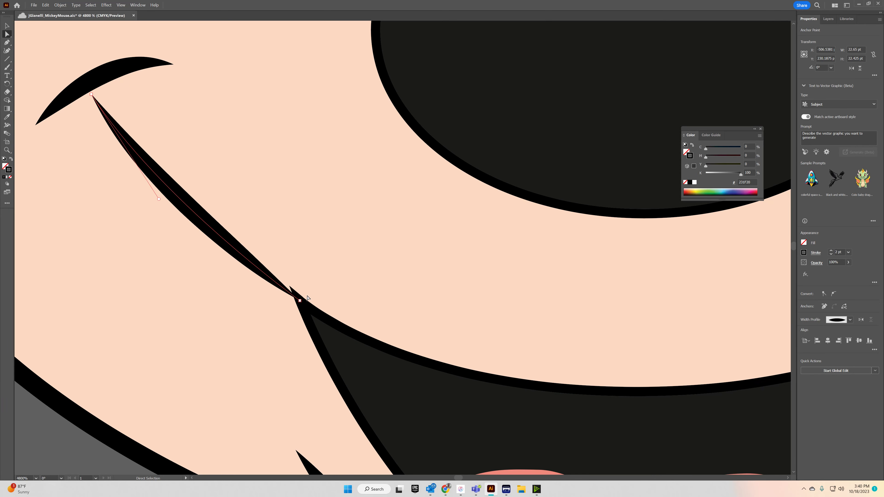
pyautogui.moveTo(299, 300); pyautogui.dragTo(425, 396)
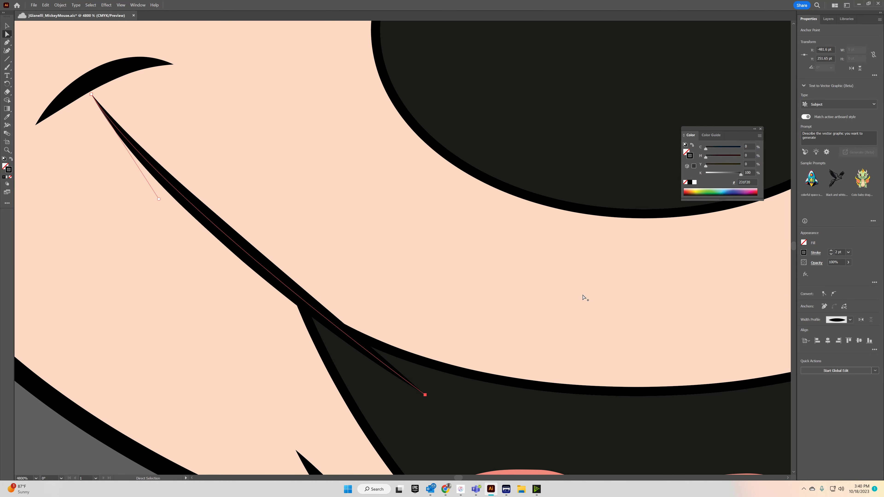
# Step: Extend the right smile line at both ends, its lower end into the mouth outline and its upper end into the cheek crease
pyautogui.moveTo(585, 298); pyautogui.dragTo(76, 298)
pyautogui.click(576, 233)
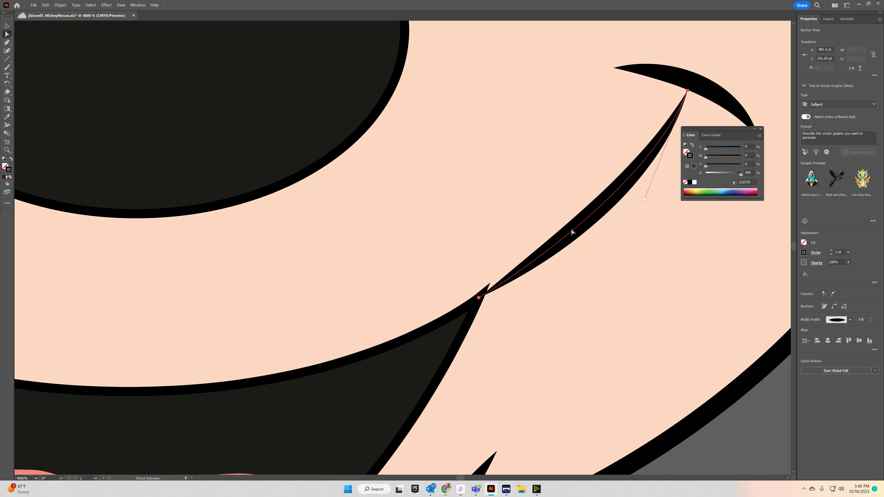
pyautogui.moveTo(479, 299)
pyautogui.mouseDown()
pyautogui.moveTo(392, 351)
pyautogui.moveTo(399, 350)
pyautogui.mouseUp()
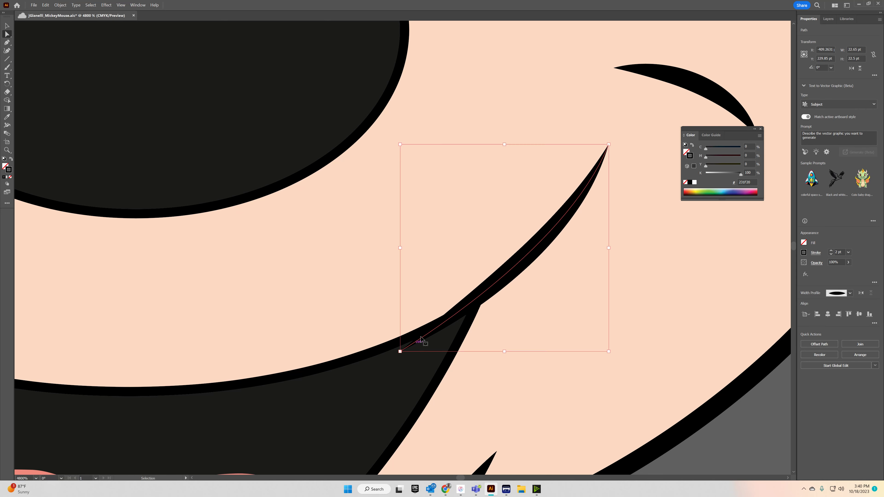
pyautogui.hotkey('ctrl', 'z')
pyautogui.moveTo(479, 299); pyautogui.dragTo(428, 333)
pyautogui.moveTo(501, 248); pyautogui.dragTo(282, 388)
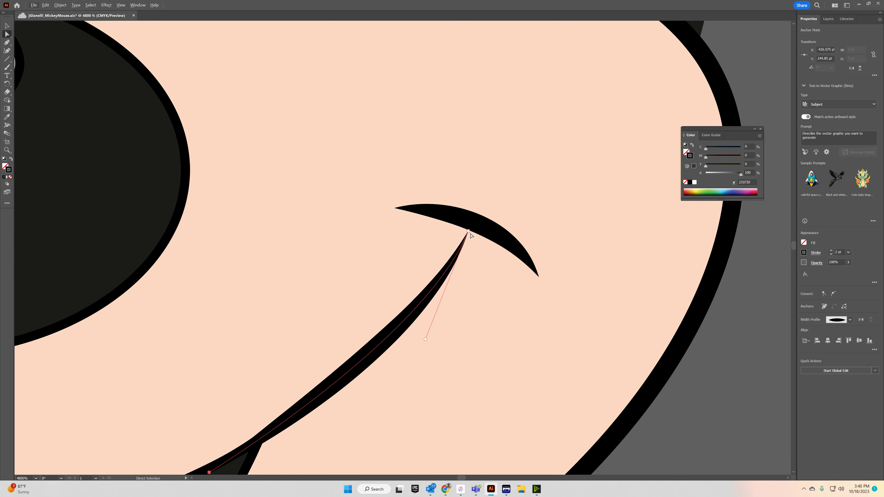
pyautogui.moveTo(468, 232); pyautogui.dragTo(480, 219)
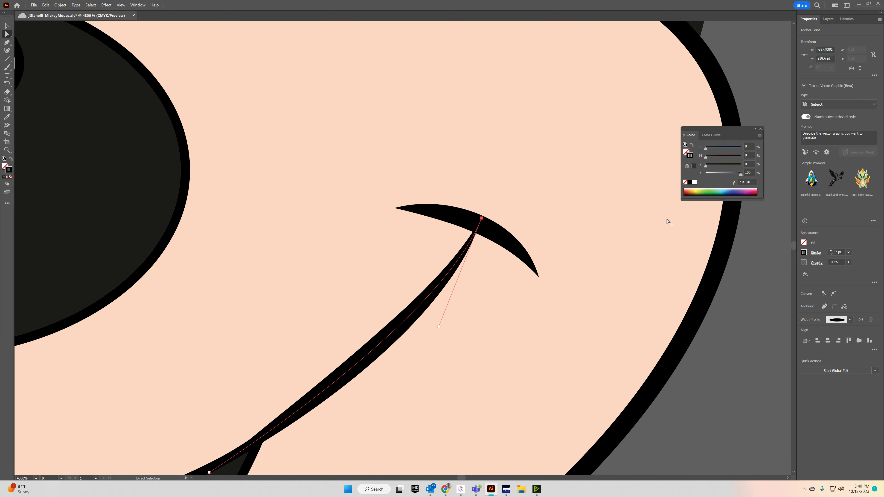
# Step: Change the stroke profile of both smile lines to Uniform and deselect them
pyautogui.scroll(-4, 723, 209)
pyautogui.moveTo(678, 241); pyautogui.dragTo(364, 251)
pyautogui.moveTo(503, 248); pyautogui.dragTo(570, 245)
pyautogui.moveTo(418, 218); pyautogui.dragTo(415, 220)
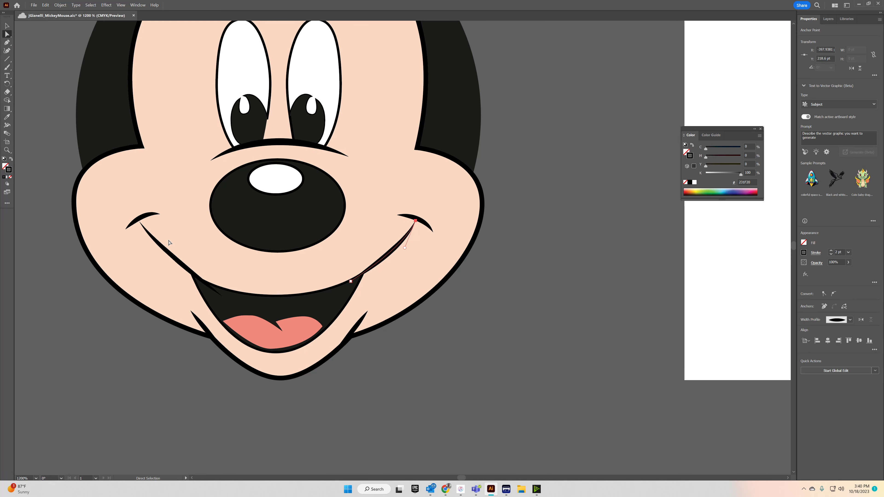
pyautogui.keyDown('shift'); pyautogui.click(155, 244); pyautogui.keyUp('shift')
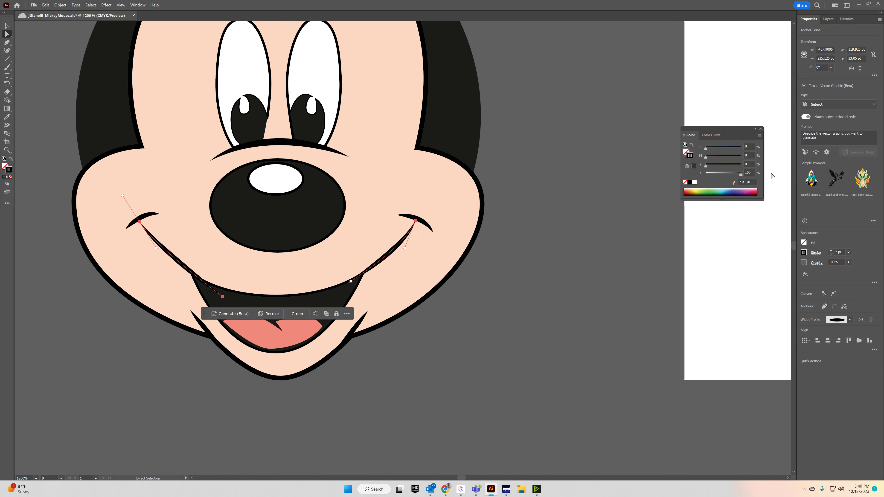
pyautogui.click(815, 253)
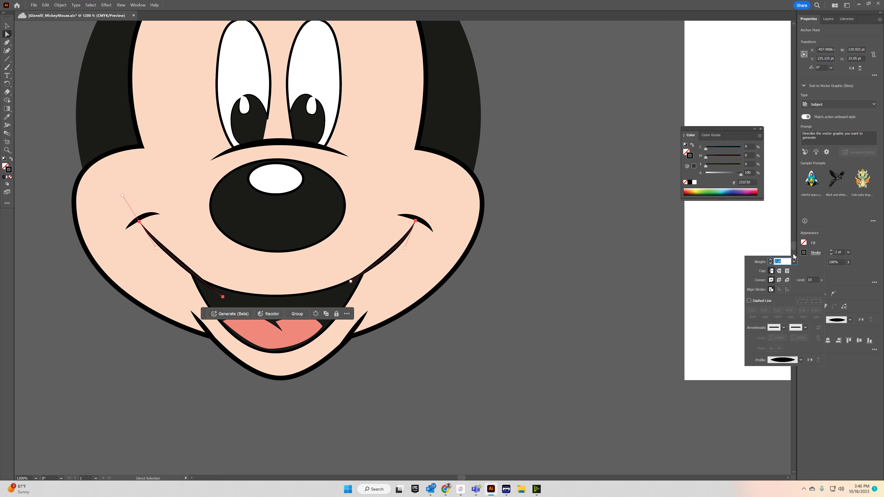
pyautogui.click(781, 359)
pyautogui.click(778, 371)
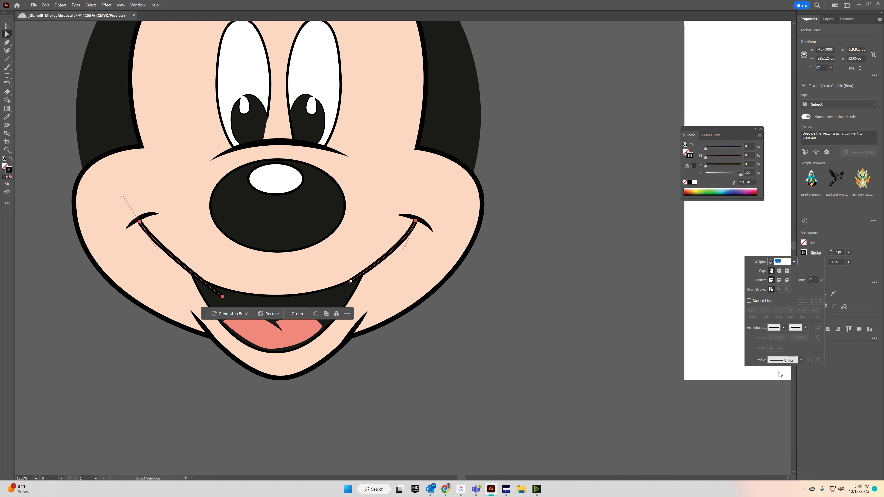
pyautogui.click(597, 234)
pyautogui.click(595, 233)
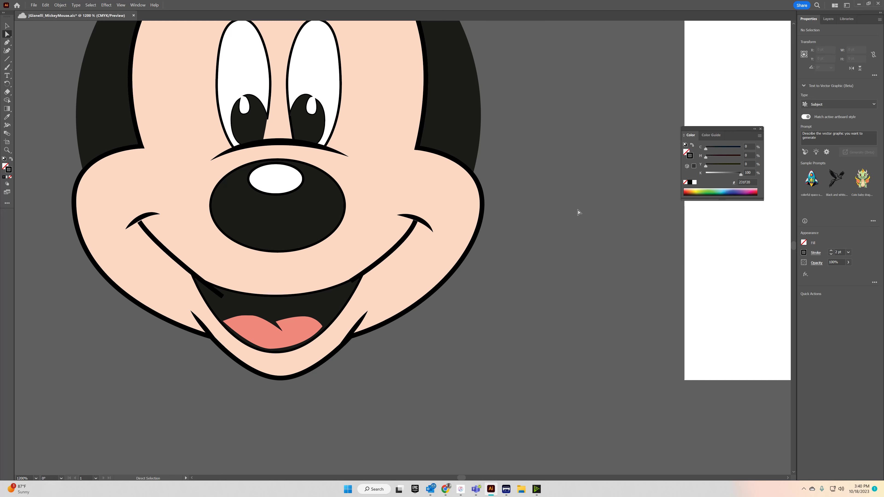
# Step: Flatten the left cheek crease by lowering its middle slightly toward the smile line's upper end, and deselect it
pyautogui.moveTo(582, 209); pyautogui.dragTo(685, 242)
pyautogui.click(244, 254)
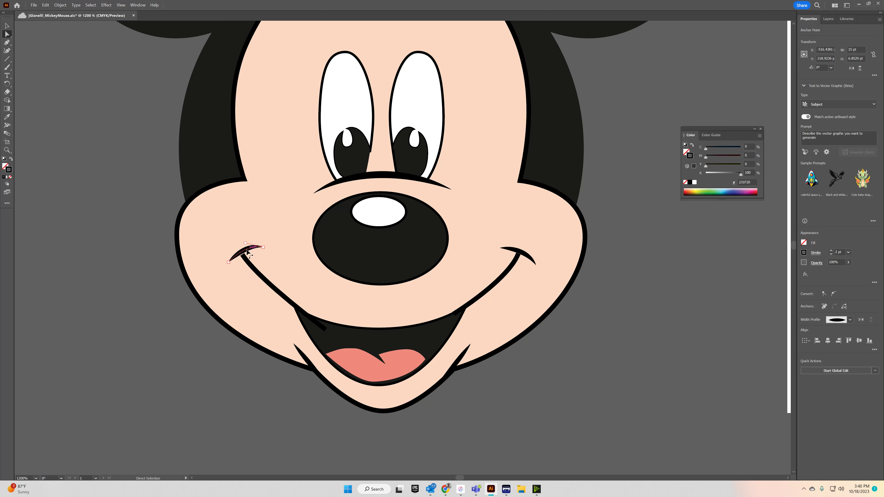
pyautogui.moveTo(246, 250); pyautogui.dragTo(245, 253)
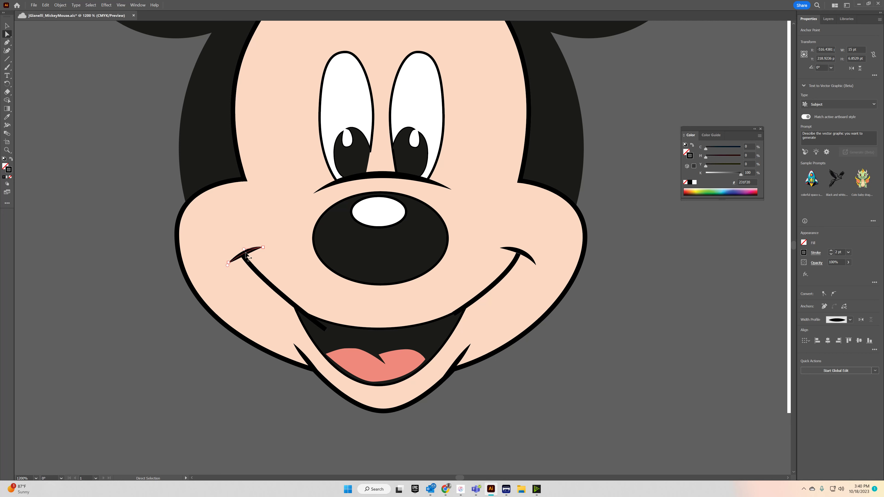
pyautogui.click(524, 254)
pyautogui.click(652, 260)
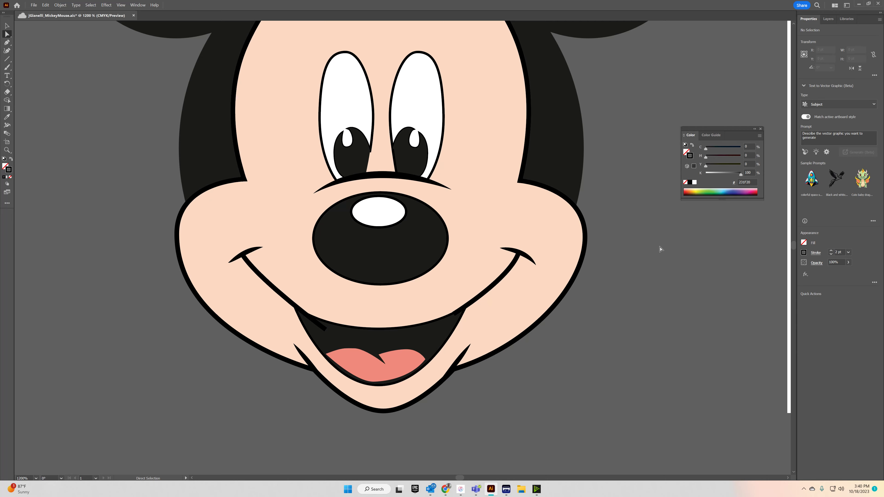
# Step: Draw a diagonal line about 18 pt wide and 28 pt high on the forehead above the right eye, with a 4 pt stroke
pyautogui.moveTo(529, 48); pyautogui.dragTo(467, 194)
pyautogui.click(7, 60)
pyautogui.moveTo(375, 175); pyautogui.dragTo(416, 239)
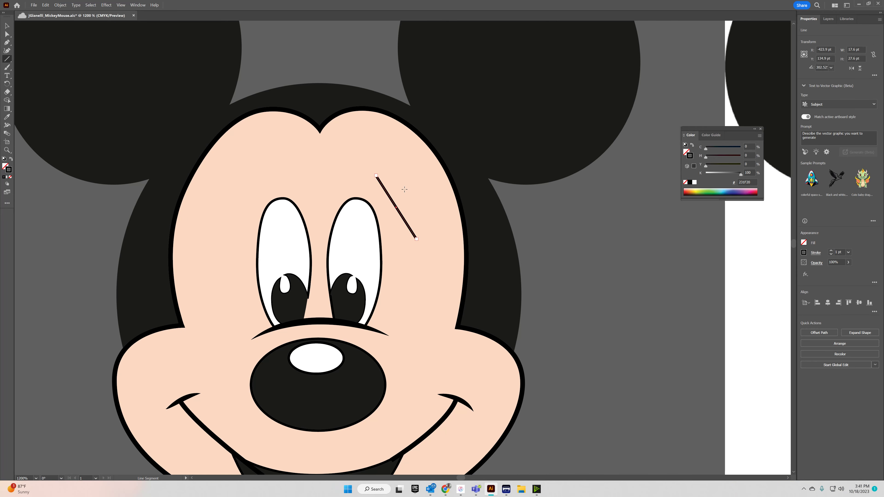
pyautogui.click(830, 251)
pyautogui.click(830, 250)
pyautogui.click(831, 251)
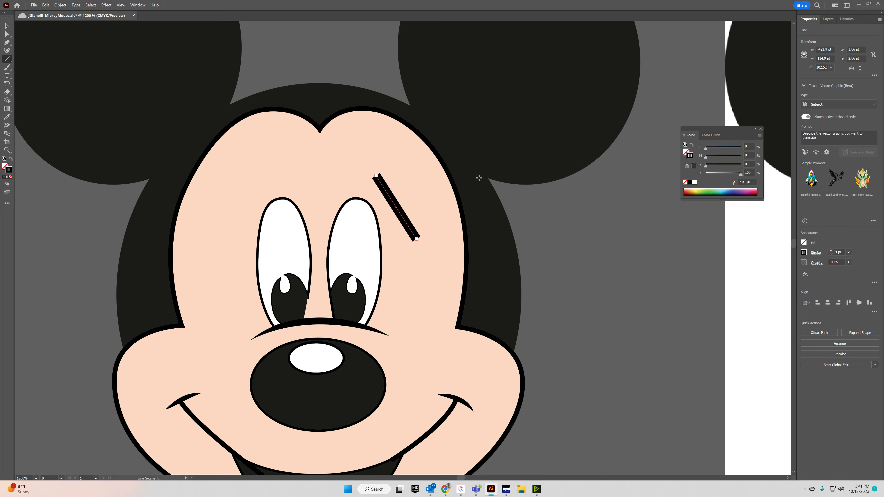
# Step: Give the forehead line round caps and round joins
pyautogui.click(813, 255)
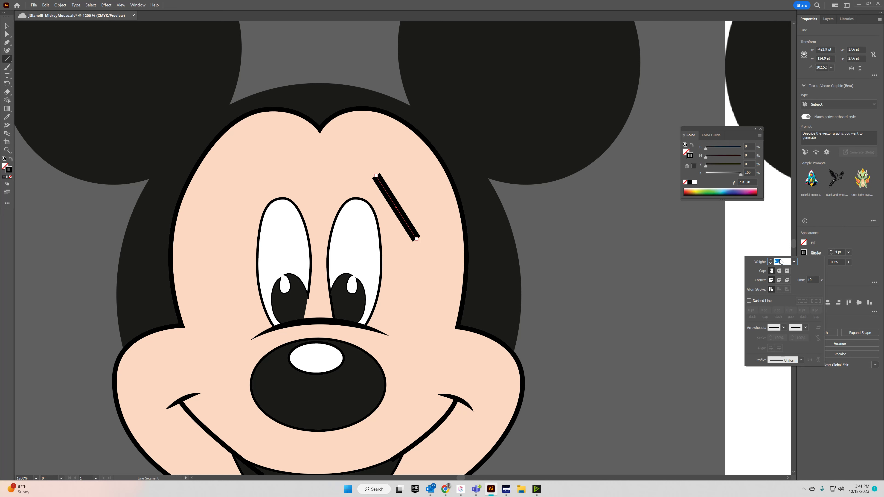
pyautogui.click(780, 271)
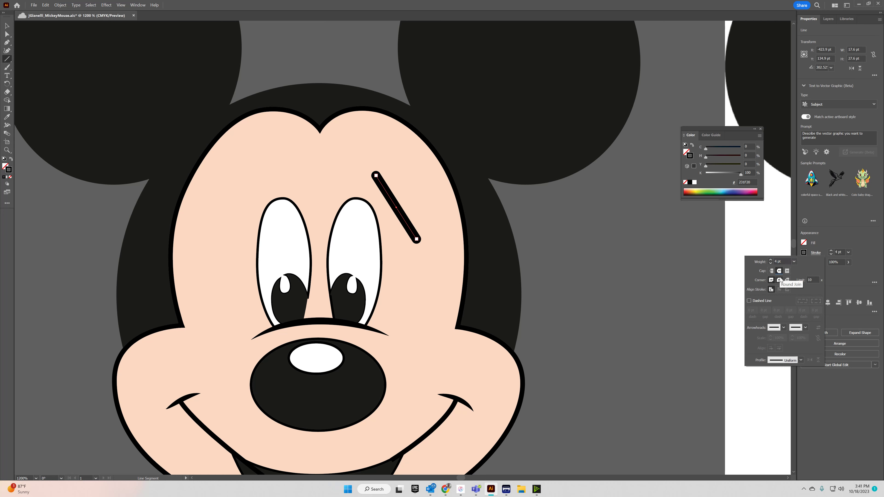
pyautogui.click(779, 280)
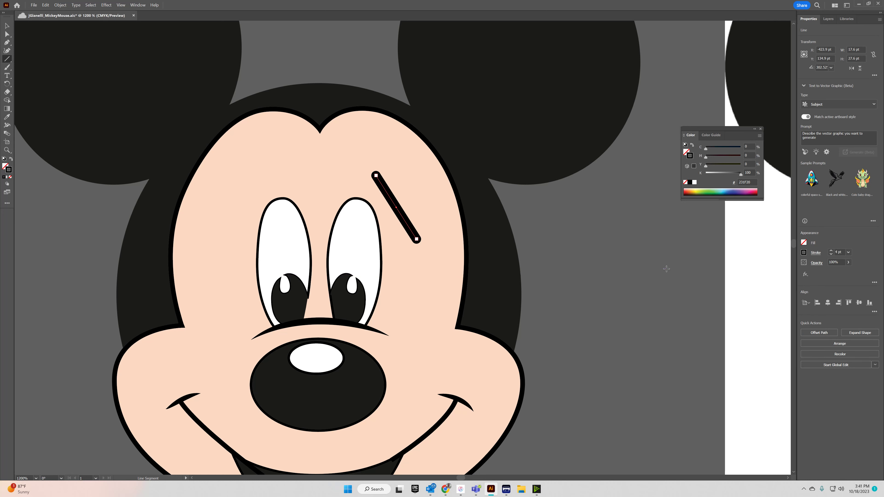
pyautogui.click(348, 294)
pyautogui.click(458, 263)
# Step: Set the outlines of both white eye shapes to round joins
pyautogui.press('v')
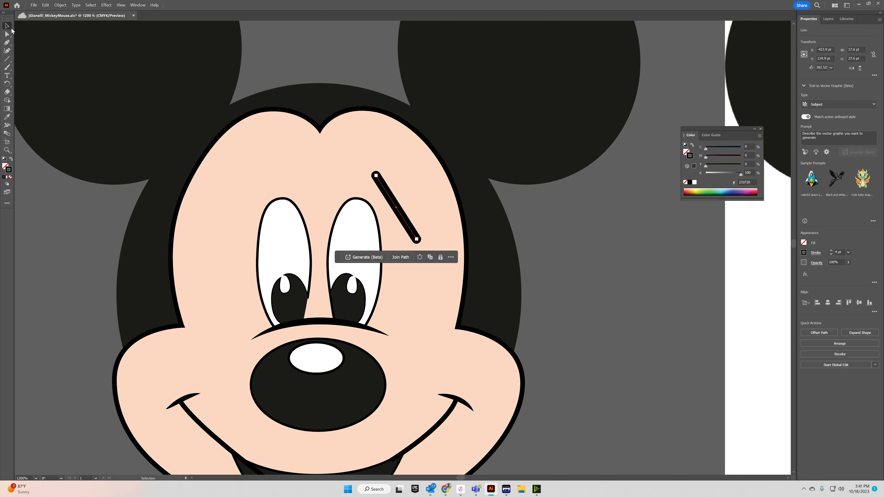
pyautogui.click(359, 220)
pyautogui.keyDown('shift'); pyautogui.click(288, 216); pyautogui.keyUp('shift')
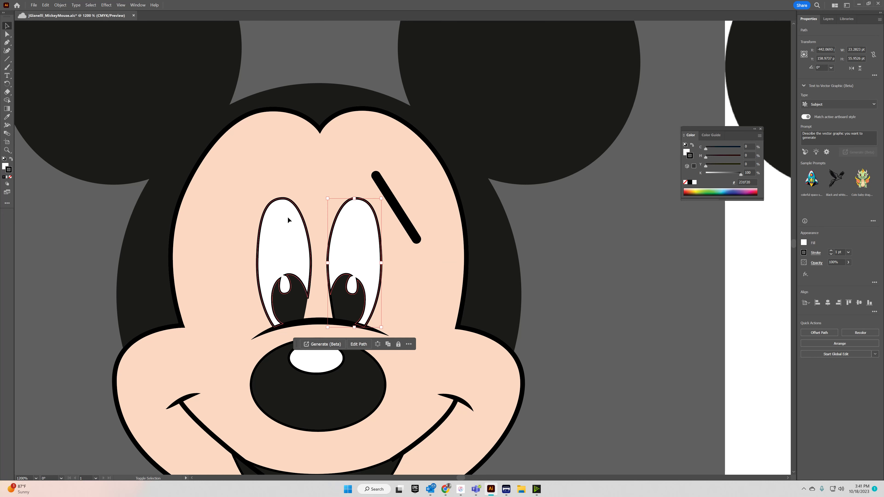
pyautogui.click(817, 253)
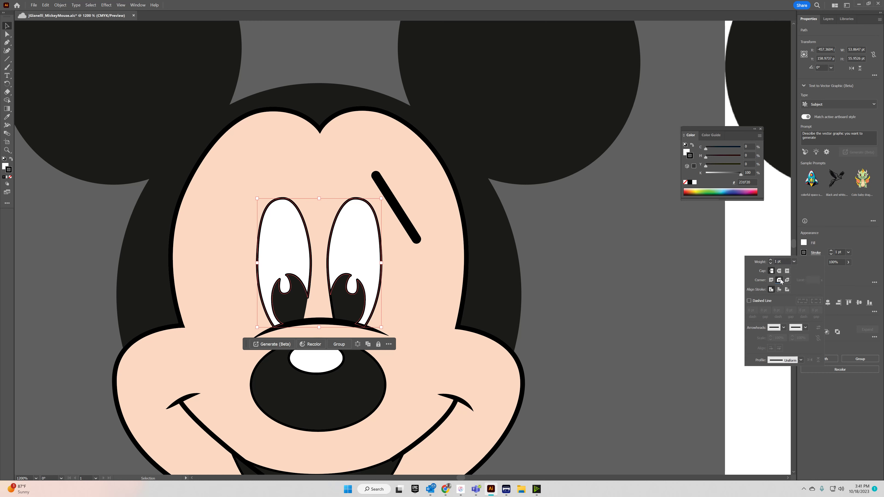
pyautogui.click(583, 258)
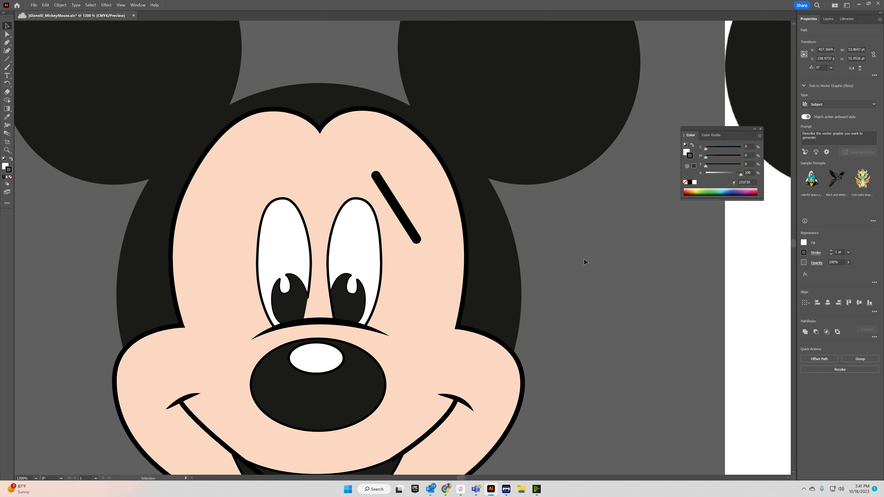
# Step: Vary the forehead line's thickness with the Width tool, widening it near both ends and pinching it in the middle
pyautogui.click(395, 210)
pyautogui.scroll(3, 385, 197)
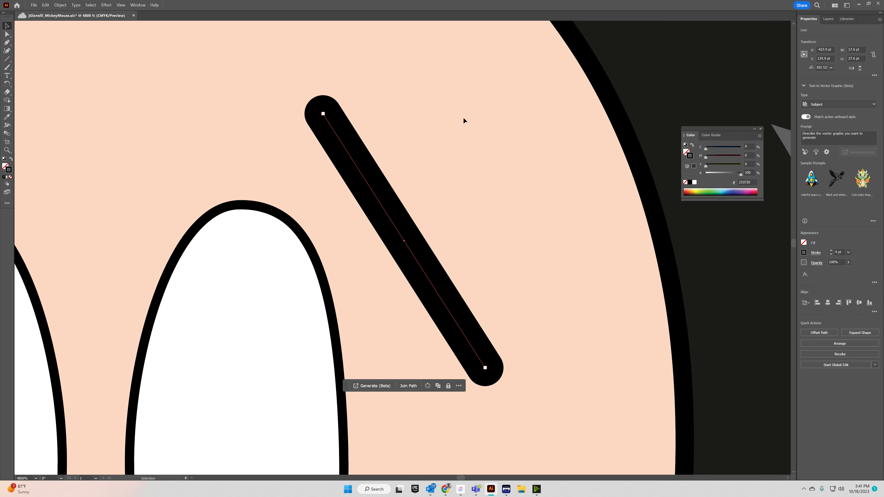
pyautogui.hotkey('shift', 'w')
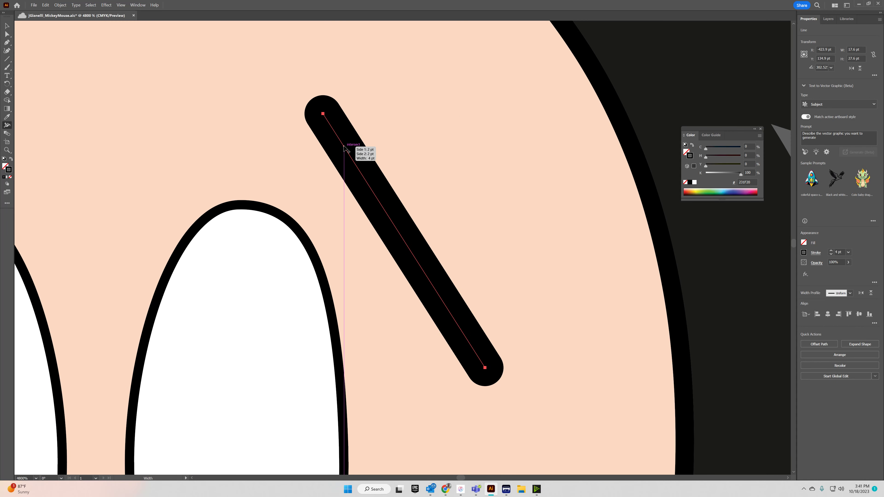
pyautogui.moveTo(345, 143)
pyautogui.mouseDown()
pyautogui.moveTo(438, 115)
pyautogui.moveTo(422, 126)
pyautogui.moveTo(426, 152)
pyautogui.mouseUp()
pyautogui.moveTo(417, 271); pyautogui.dragTo(421, 267)
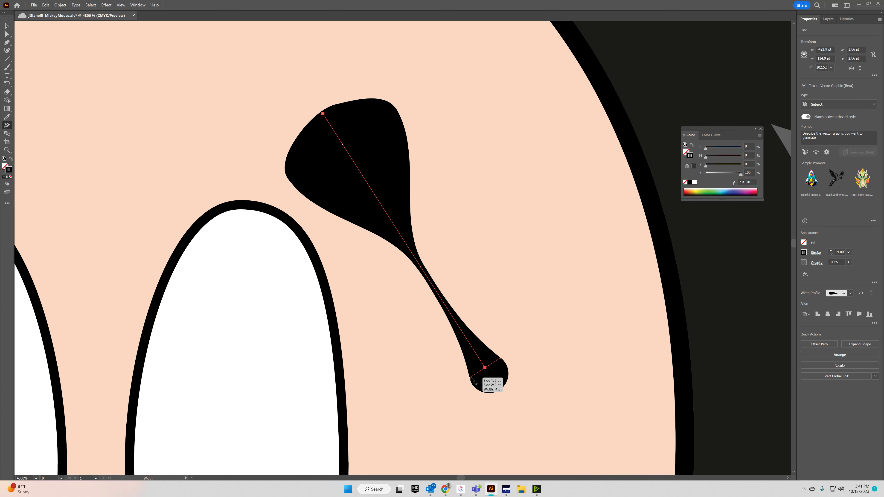
pyautogui.moveTo(470, 381); pyautogui.dragTo(447, 391)
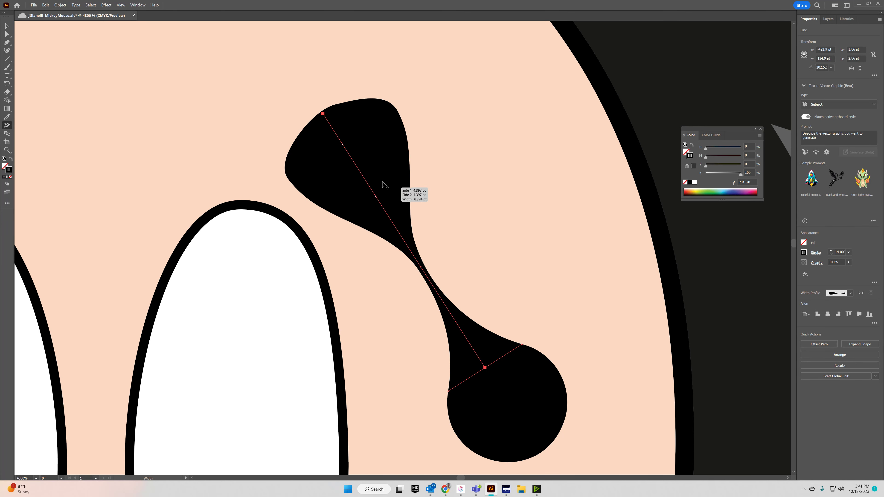
pyautogui.moveTo(357, 168)
pyautogui.mouseDown()
pyautogui.moveTo(348, 188)
pyautogui.moveTo(334, 132)
pyautogui.moveTo(320, 141)
pyautogui.mouseUp()
pyautogui.scroll(-4, 463, 158)
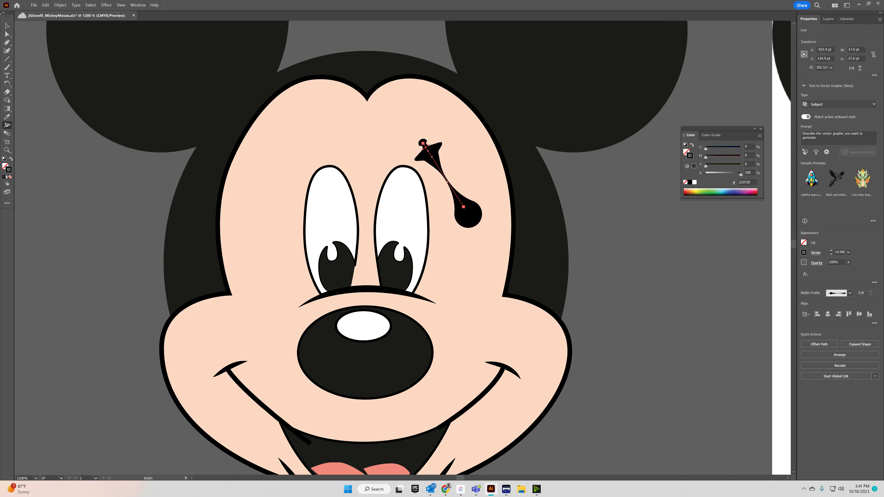
# Step: Delete the practice line from the forehead and bring the drawn head and the reference image into view together
pyautogui.click(6, 27)
pyautogui.press('Delete')
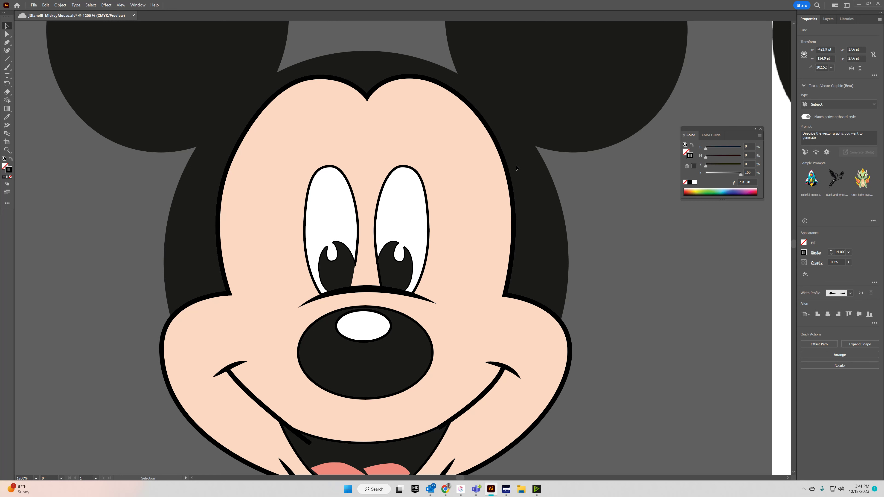
pyautogui.scroll(-2, 617, 340)
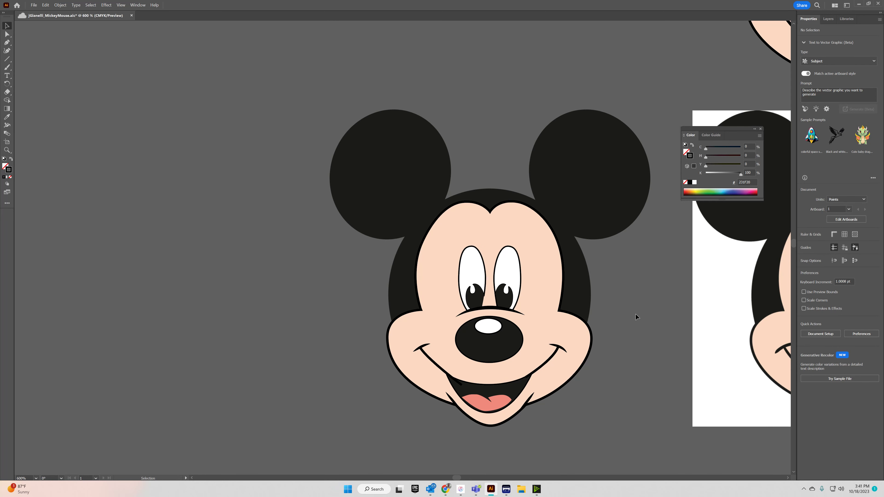
pyautogui.moveTo(635, 314); pyautogui.dragTo(387, 290)
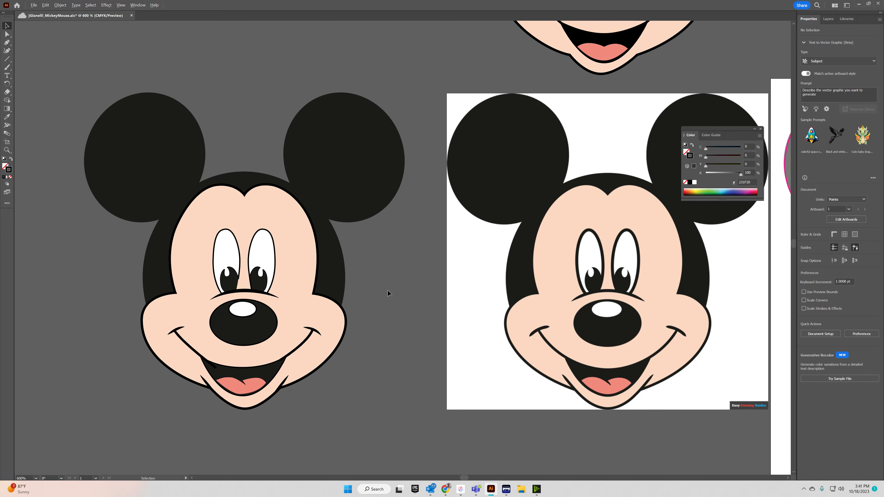